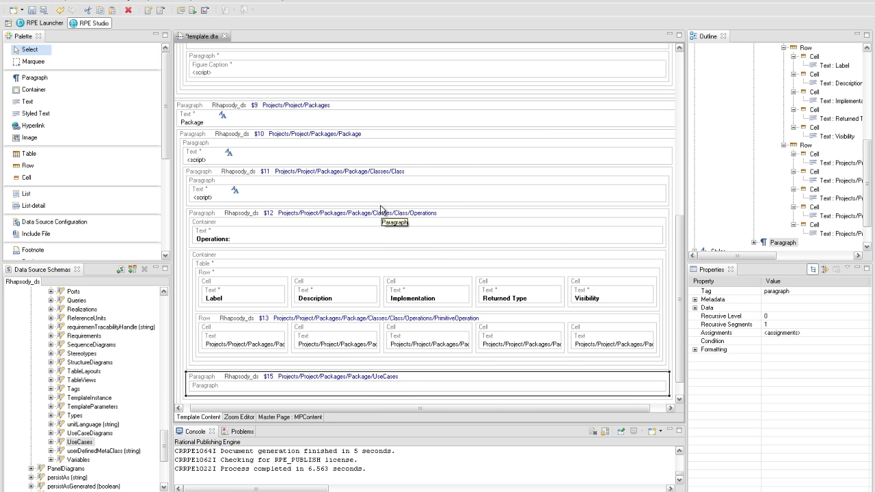
# - Insert a text element into the $15 UseCases paragraph and set its content to 'Use cases'
pyautogui.click(257, 388)
pyautogui.rightClick(257, 388)
pyautogui.moveTo(316, 220)
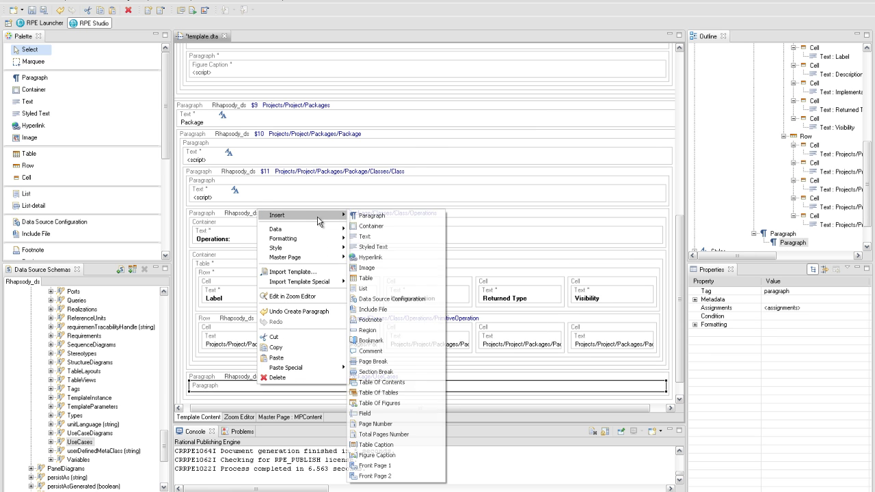
pyautogui.click(366, 236)
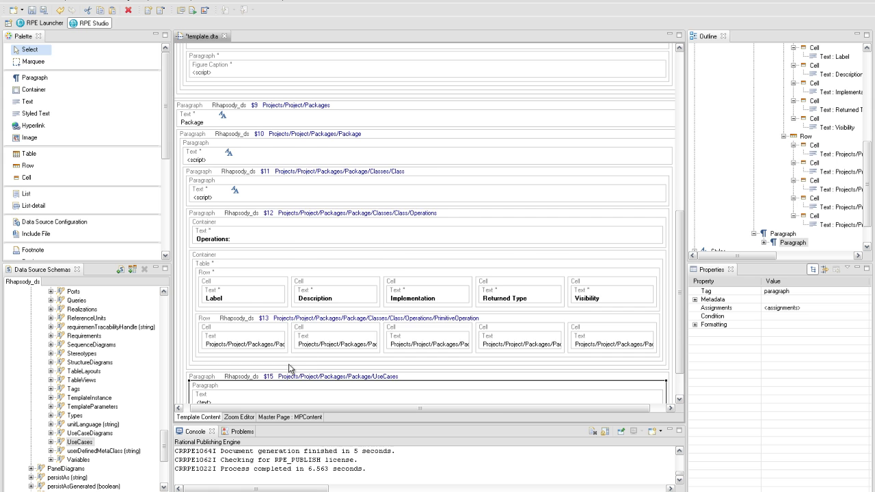
pyautogui.scroll(-2, 291, 367)
pyautogui.doubleClick(247, 357)
pyautogui.write('Use cases')
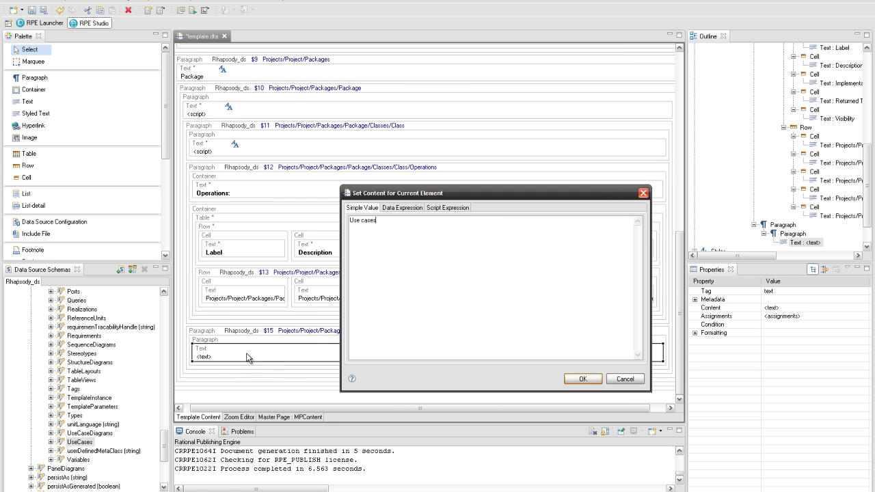
pyautogui.click(578, 379)
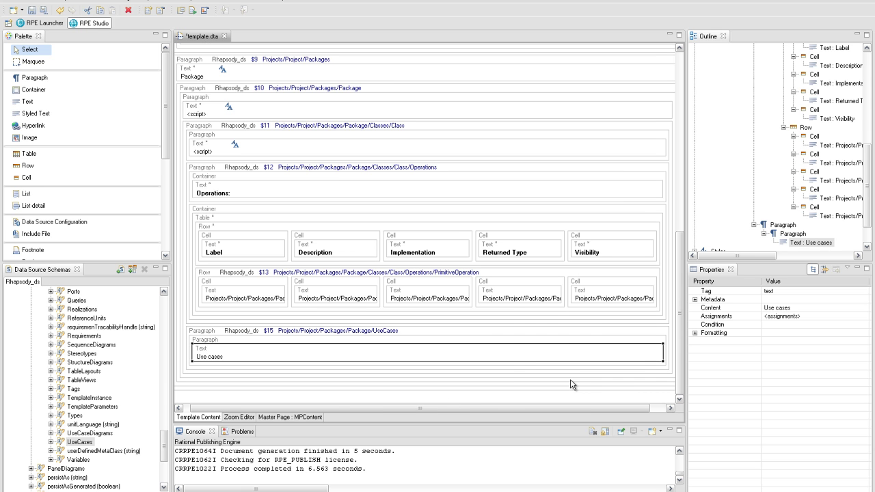
# - Give the UseCases paragraph the condition extractUseCases == "On"
pyautogui.rightClick(482, 332)
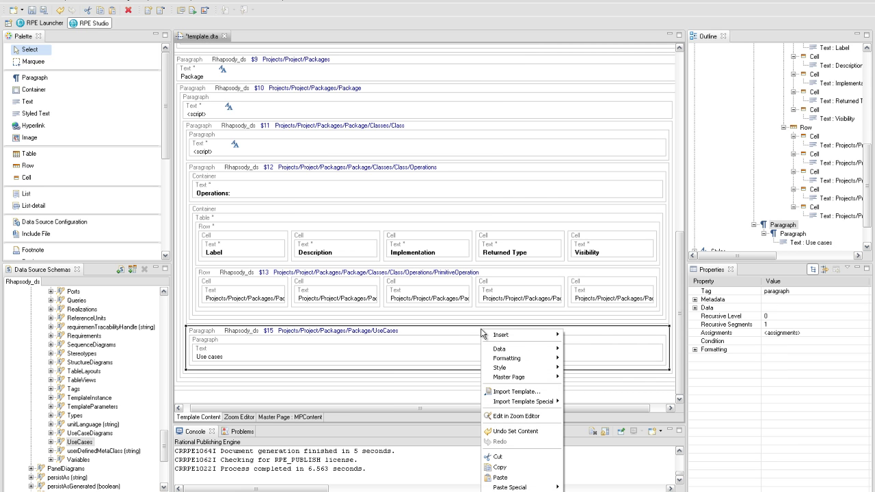
pyautogui.moveTo(515, 350)
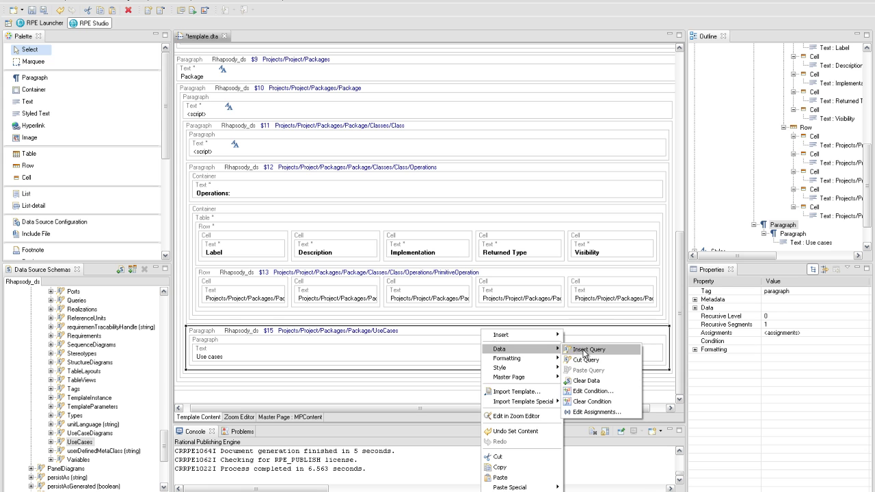
pyautogui.click(590, 392)
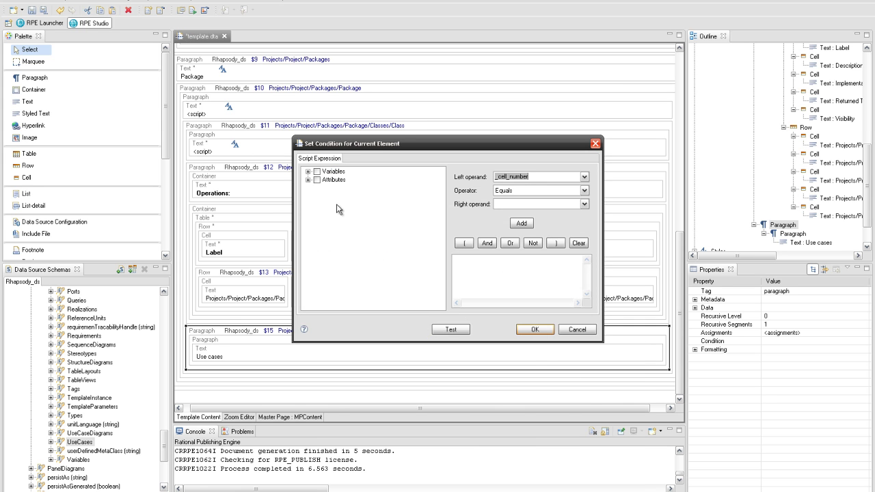
pyautogui.click(308, 172)
pyautogui.click(326, 246)
pyautogui.moveTo(341, 247); pyautogui.dragTo(498, 263)
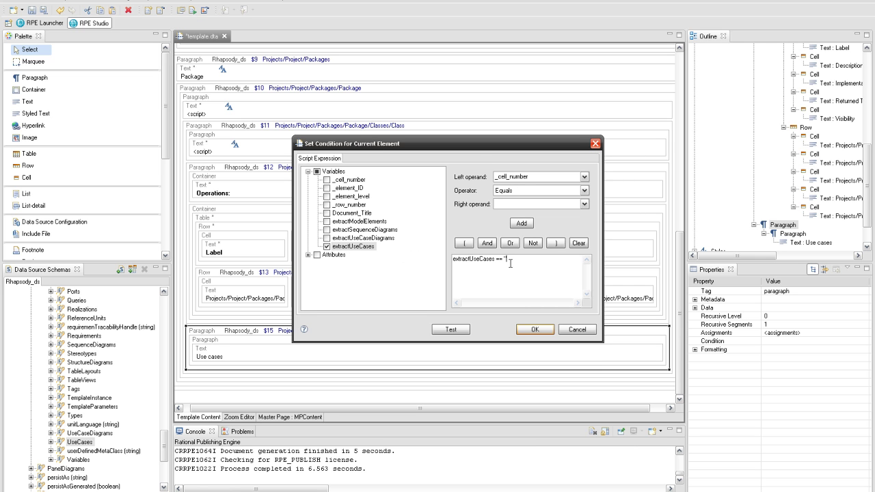
pyautogui.write('== "On"')
pyautogui.click(533, 329)
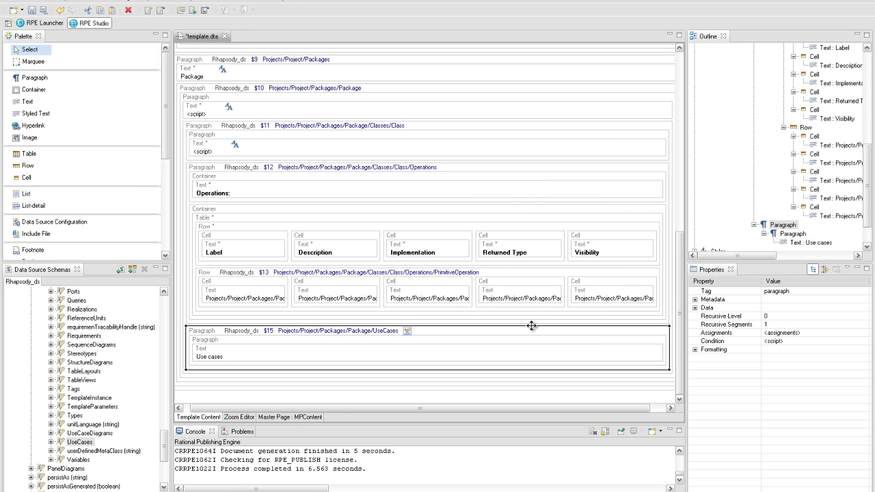
# - Apply Heading 3 style to the 'Use cases' text
pyautogui.rightClick(506, 353)
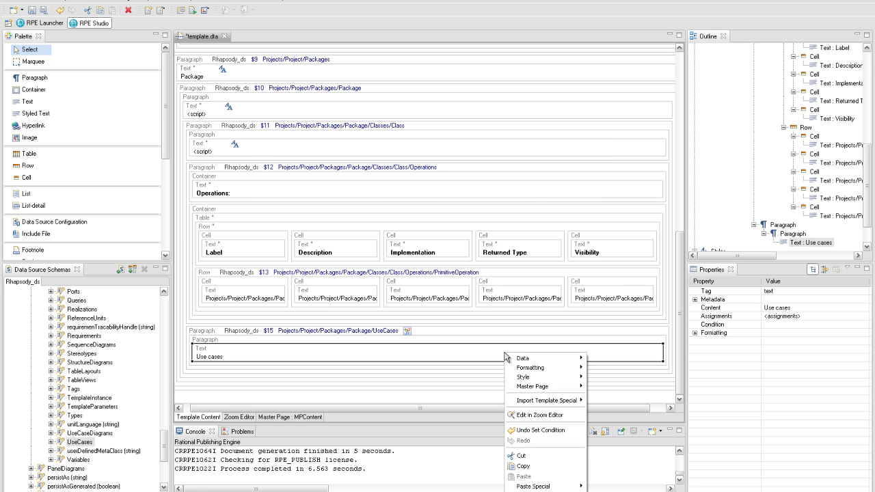
pyautogui.moveTo(546, 378)
pyautogui.moveTo(660, 434)
pyautogui.click(693, 455)
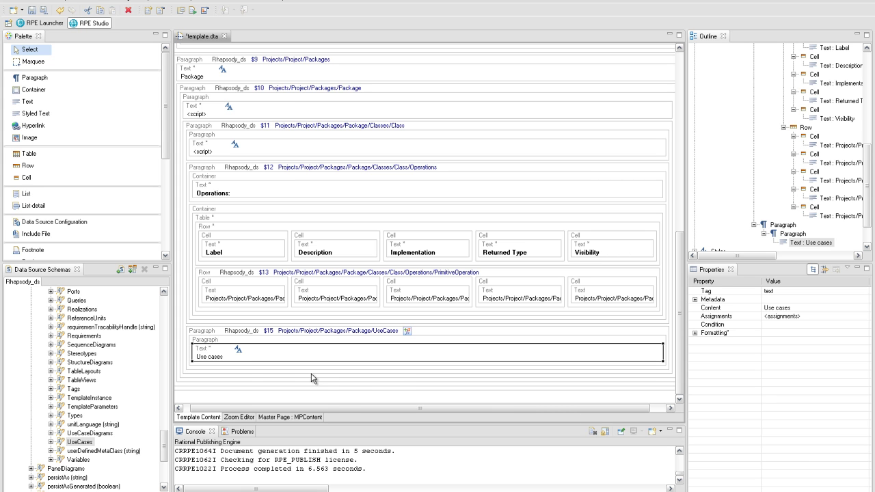
# - Insert a new paragraph in UseCases and bind it to UseCase as query $16
pyautogui.rightClick(210, 369)
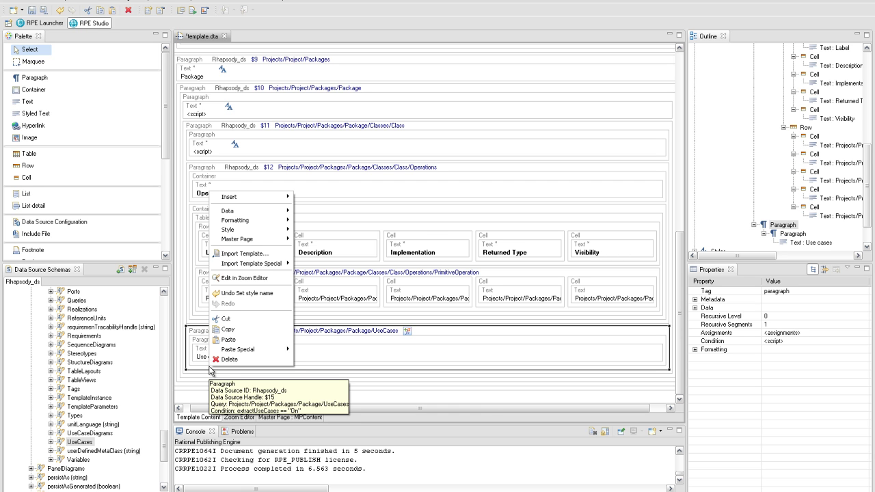
pyautogui.moveTo(241, 200)
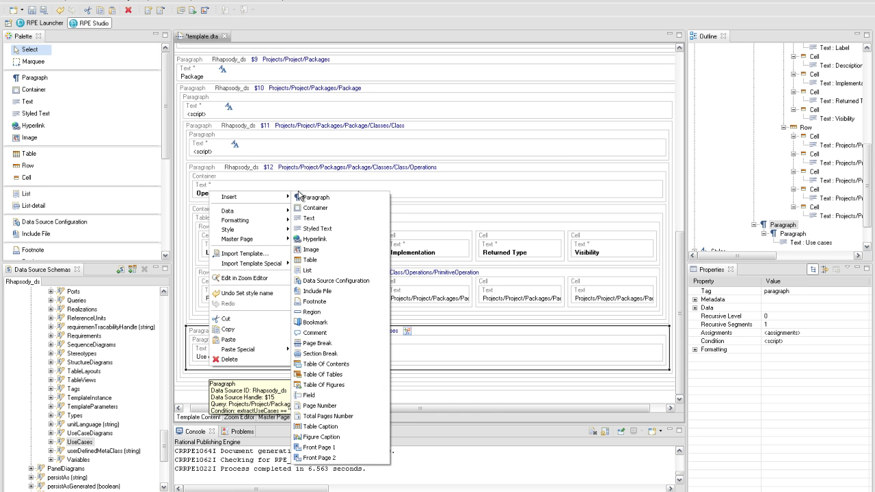
pyautogui.click(311, 198)
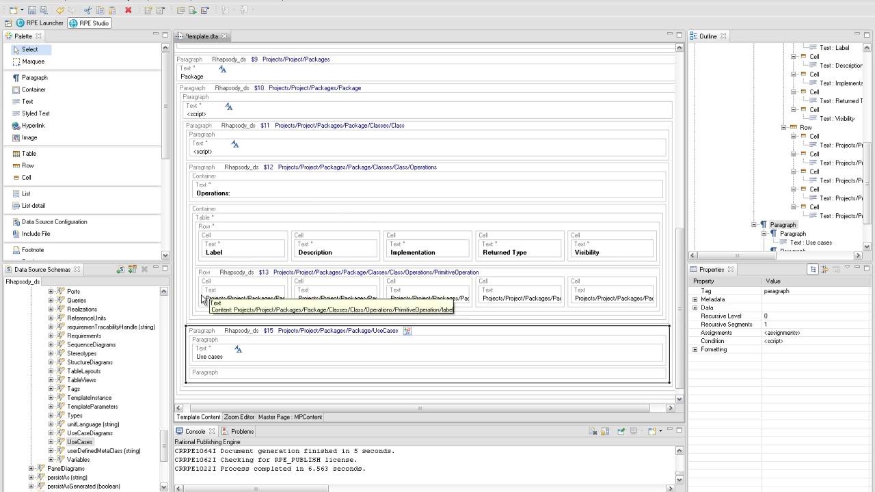
pyautogui.click(52, 442)
pyautogui.moveTo(96, 454); pyautogui.dragTo(225, 380)
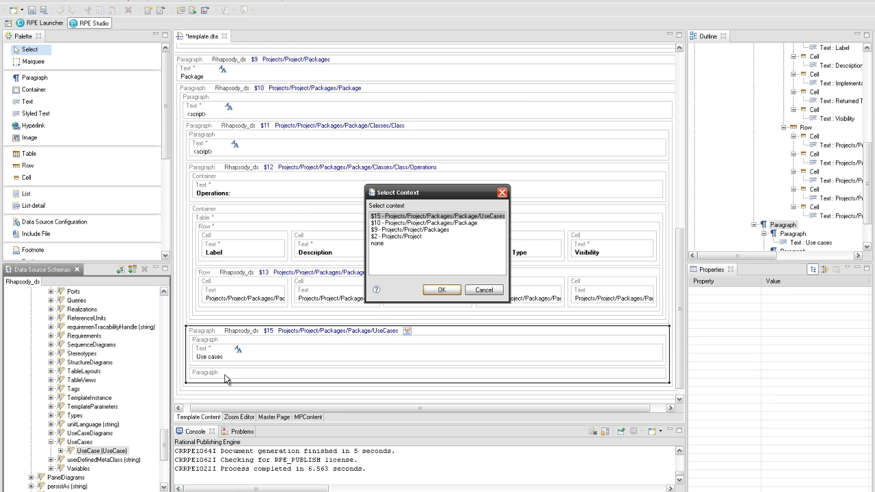
pyautogui.click(440, 290)
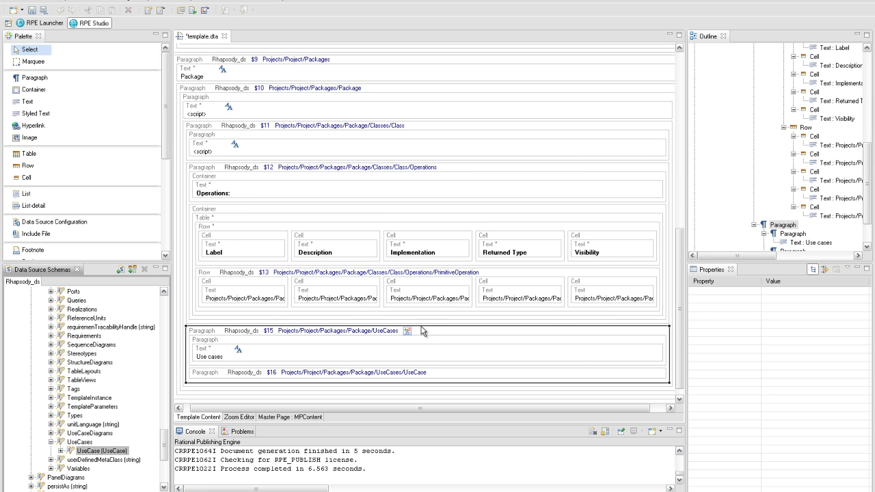
pyautogui.rightClick(402, 372)
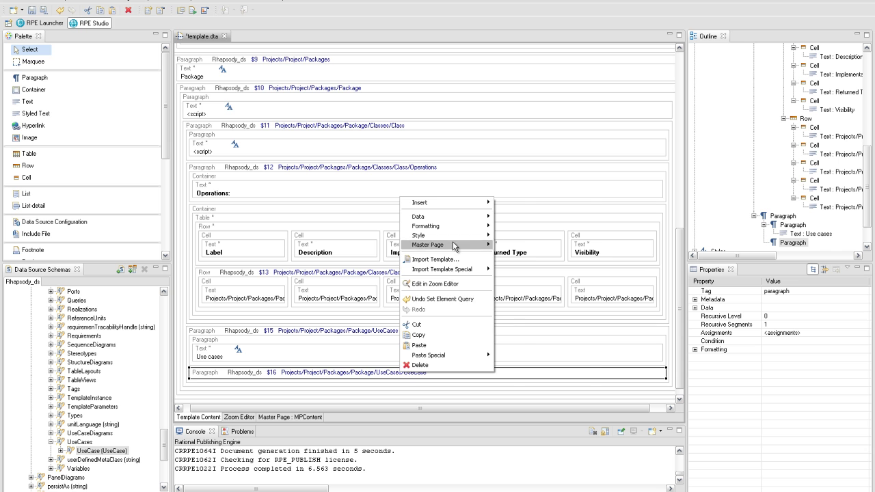
# - Add a child paragraph and an empty container inside the $16 UseCase paragraph
pyautogui.moveTo(453, 202)
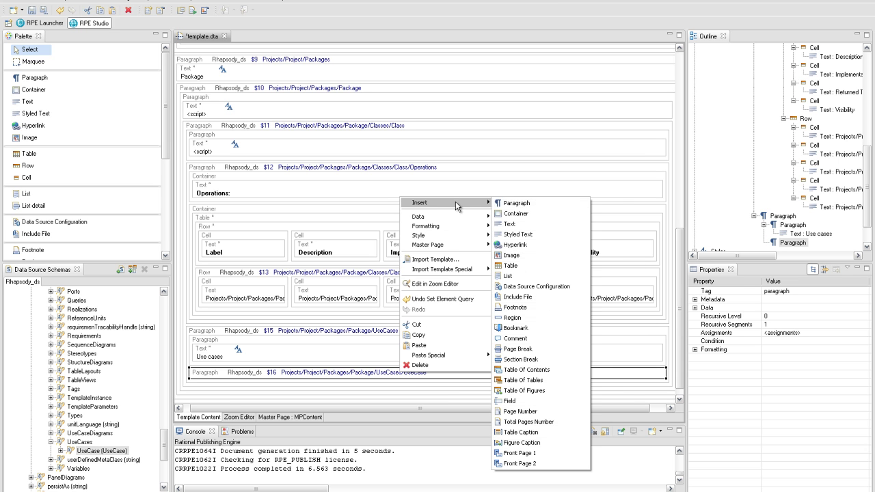
pyautogui.click(507, 204)
pyautogui.rightClick(369, 392)
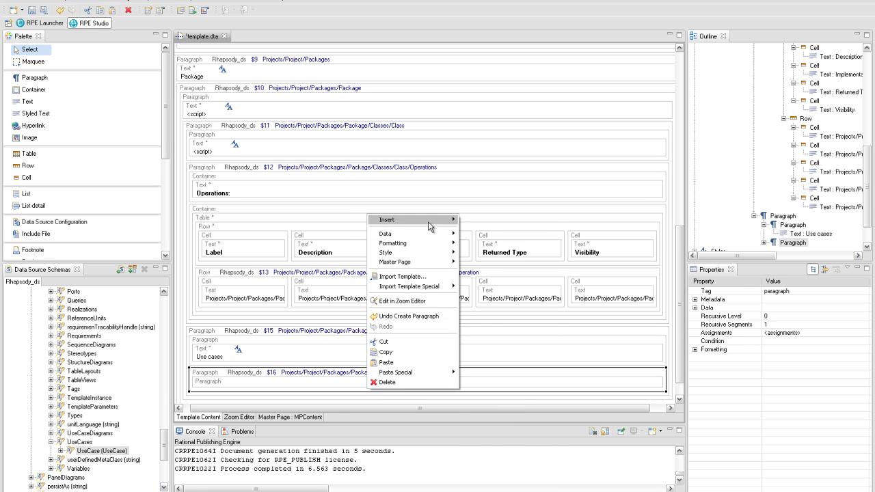
pyautogui.moveTo(429, 225)
pyautogui.click(475, 233)
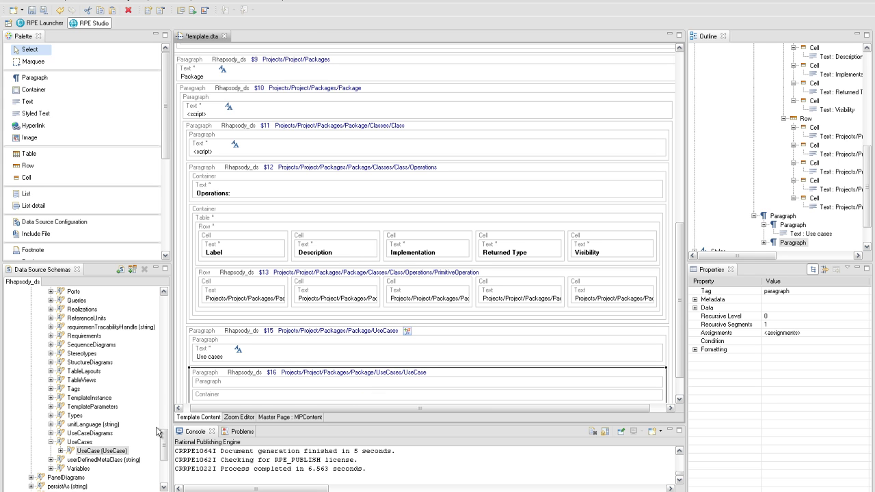
# - Drop the UseCase name attribute into the new paragraph as a value
pyautogui.click(61, 451)
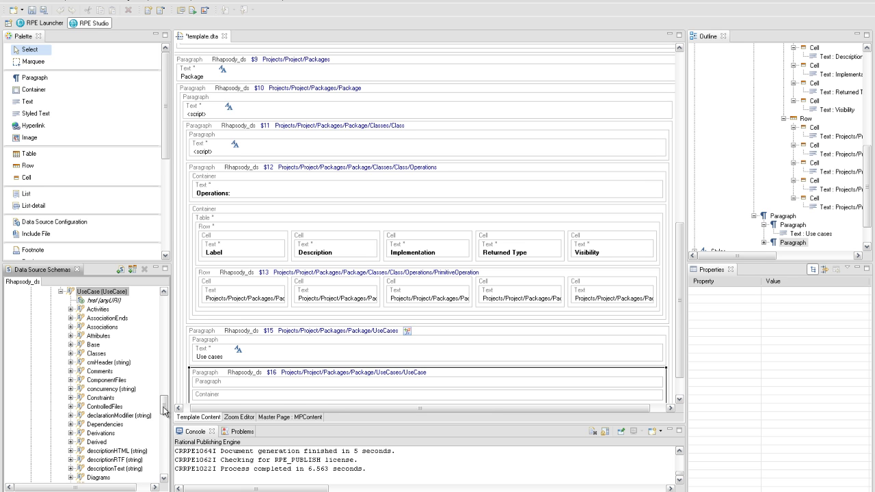
pyautogui.moveTo(164, 409); pyautogui.dragTo(163, 434)
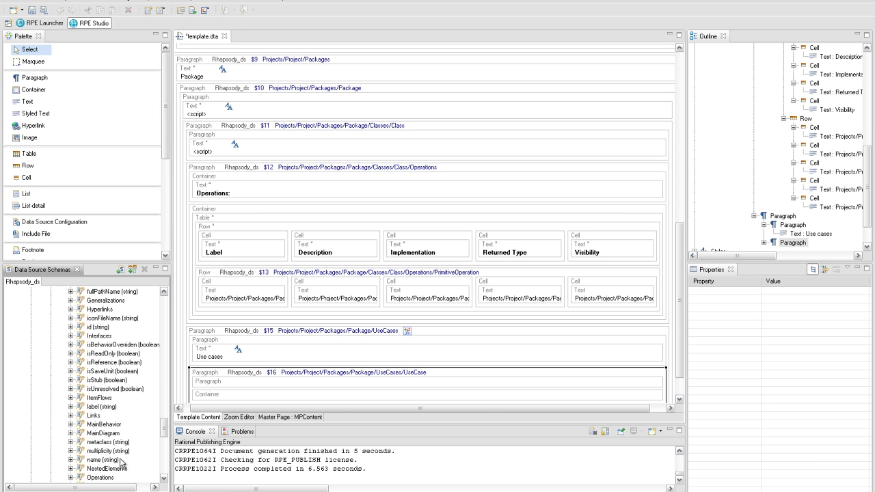
pyautogui.moveTo(111, 462); pyautogui.dragTo(257, 388)
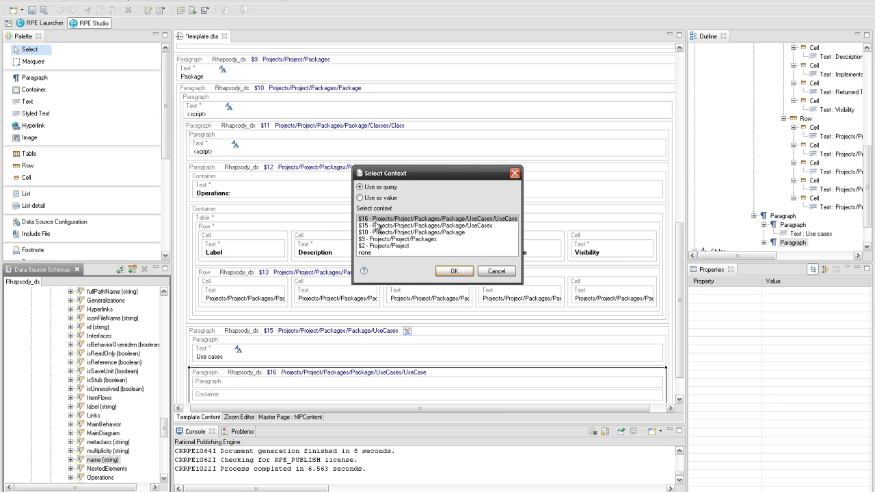
pyautogui.click(383, 199)
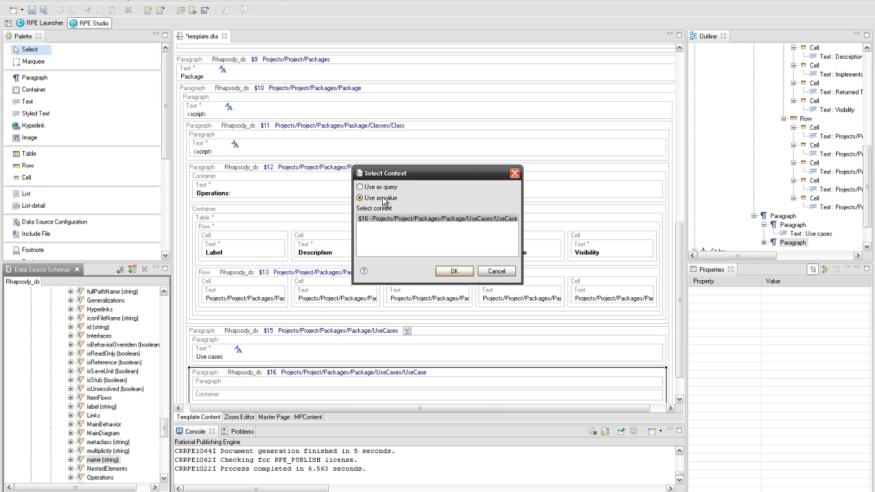
pyautogui.click(454, 271)
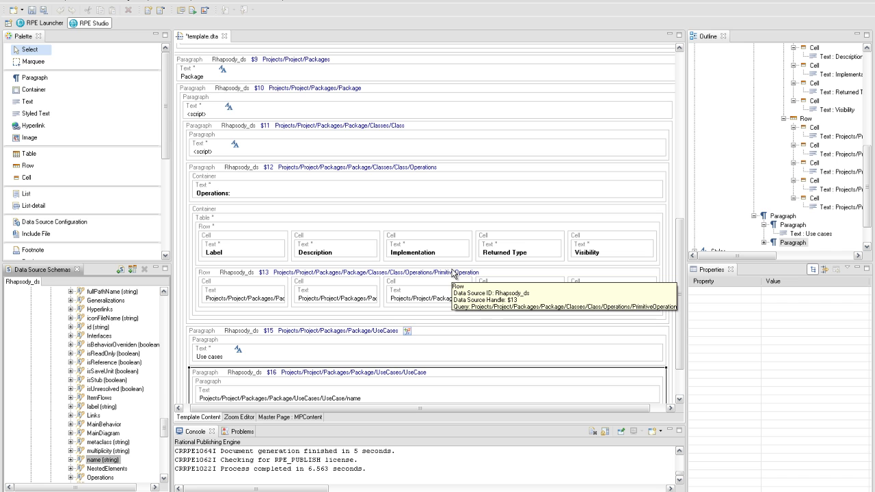
pyautogui.moveTo(678, 352); pyautogui.dragTo(680, 376)
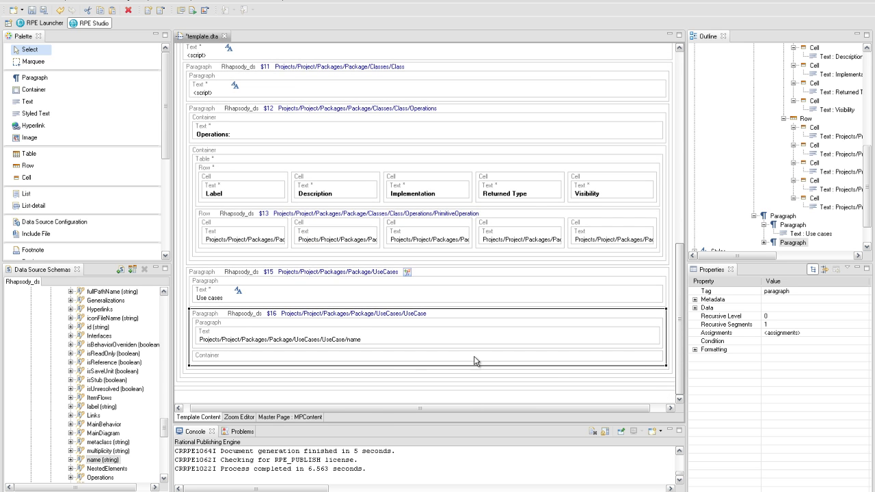
# - Nest two new containers inside the empty container
pyautogui.rightClick(413, 356)
pyautogui.moveTo(424, 359)
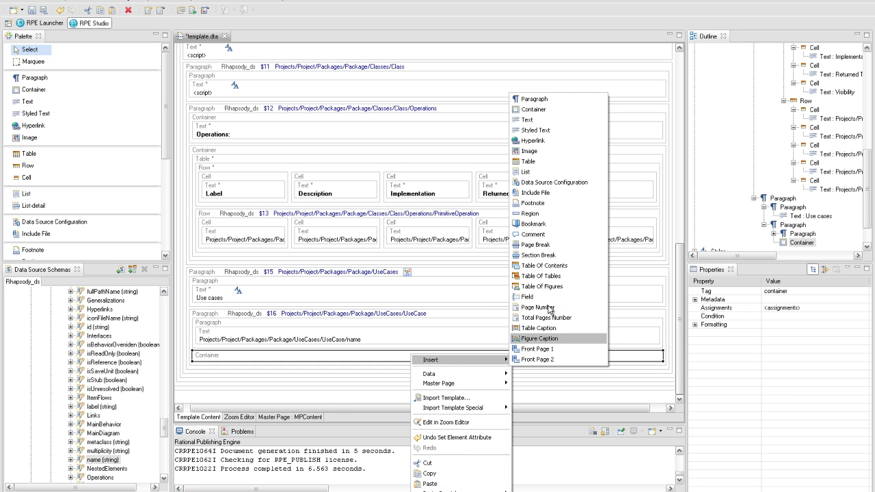
pyautogui.click(547, 111)
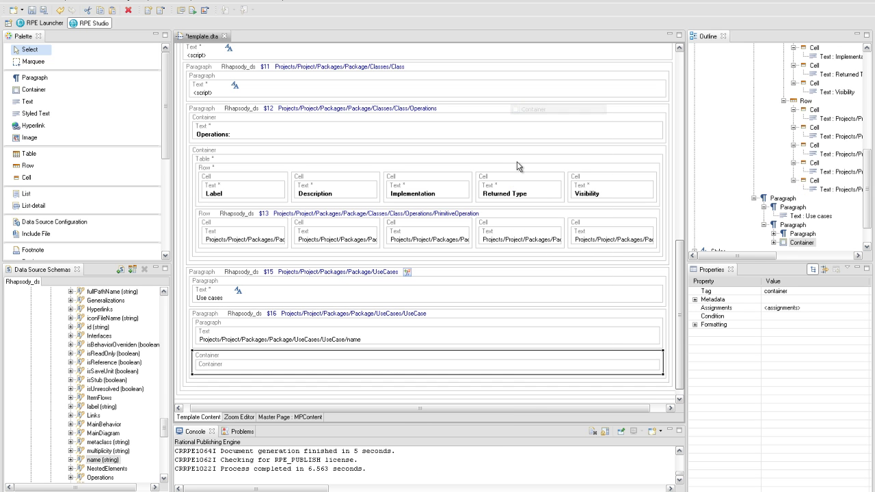
pyautogui.rightClick(436, 361)
pyautogui.moveTo(454, 362)
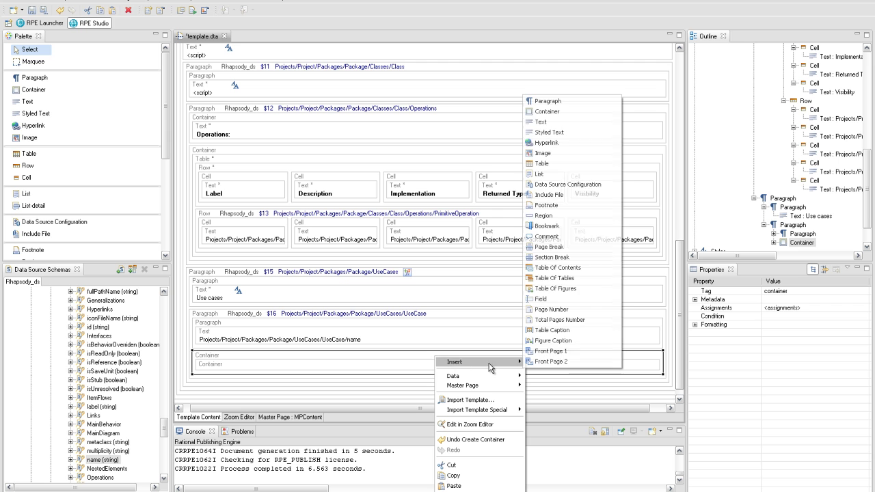
pyautogui.click(547, 111)
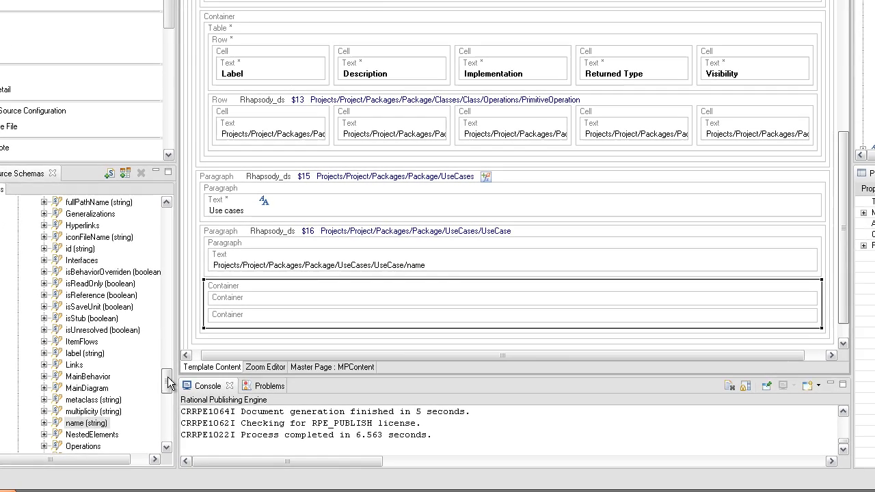
# - Bind VeryAbstractDiagram from Diagrams to the container, using $16 as context
pyautogui.moveTo(169, 383); pyautogui.dragTo(163, 349)
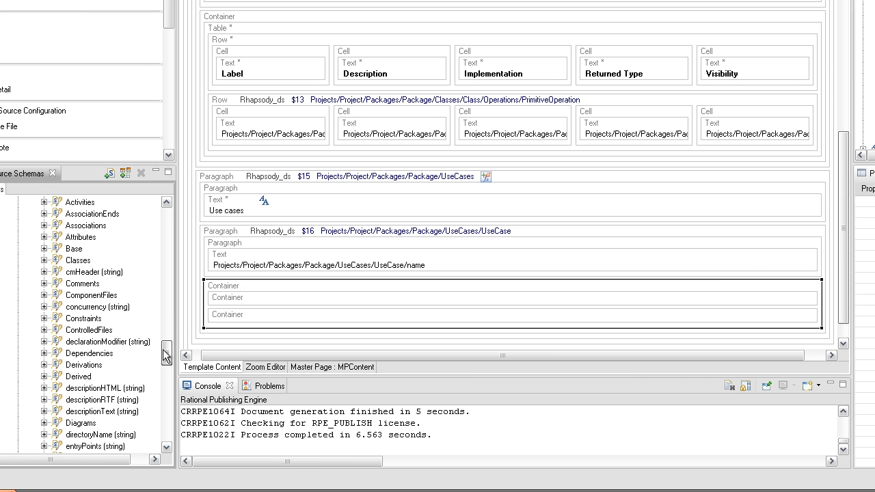
pyautogui.click(60, 422)
pyautogui.click(45, 423)
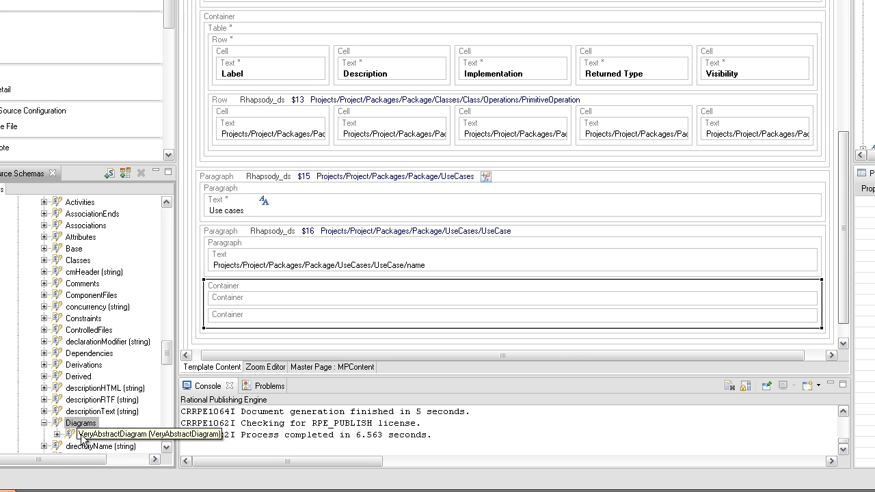
pyautogui.moveTo(103, 435); pyautogui.dragTo(245, 285)
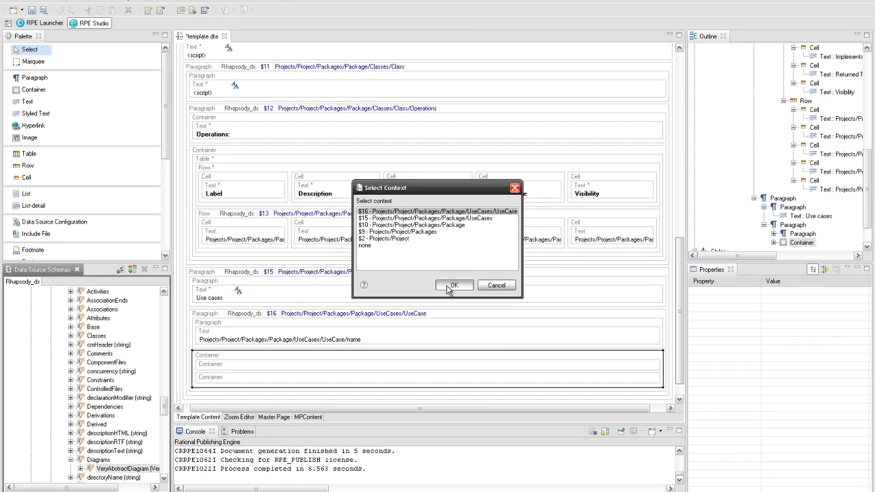
pyautogui.click(460, 279)
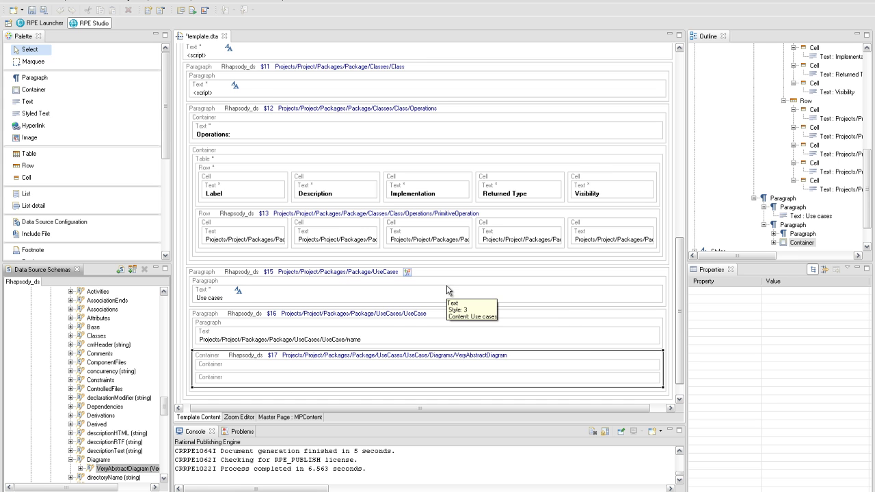
# - Bind the inner container to Pictures/Picture with VeryAbstractDiagram $17 as context
pyautogui.click(81, 468)
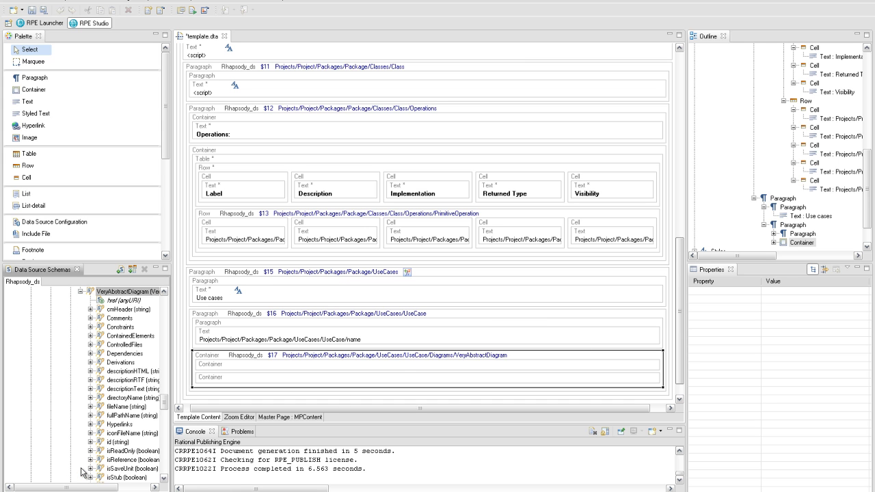
pyautogui.scroll(-3, 80, 472)
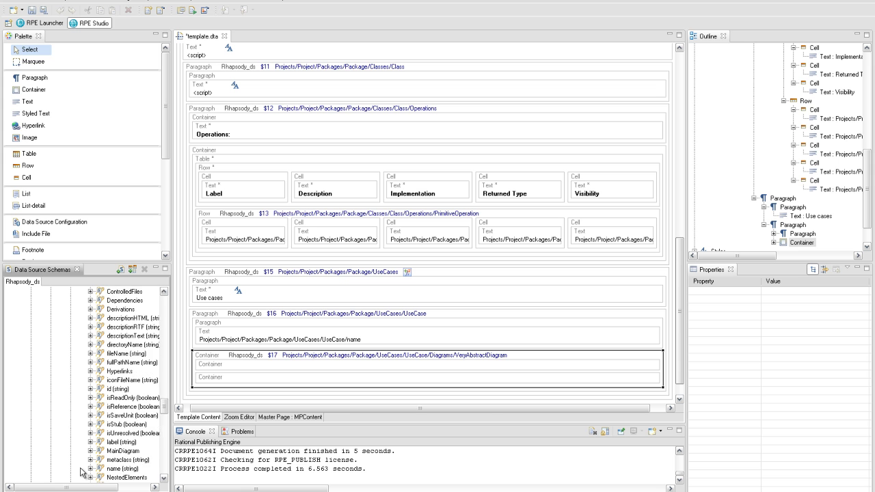
pyautogui.scroll(-2, 81, 471)
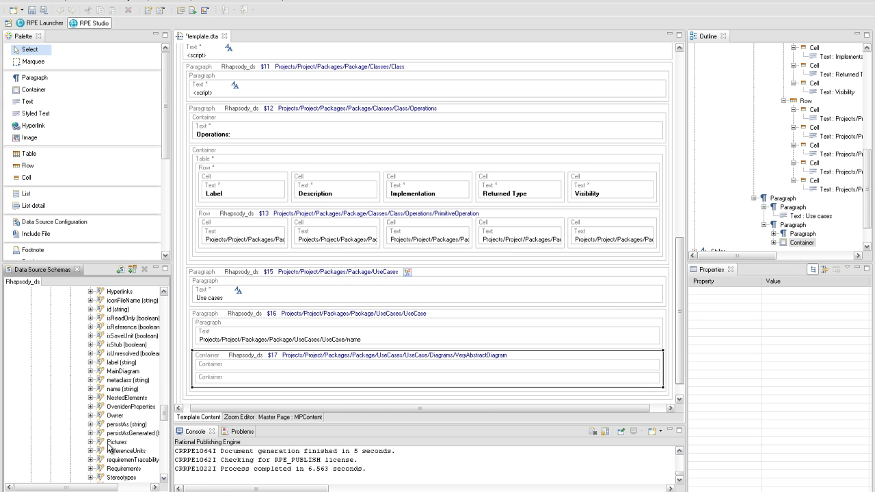
pyautogui.click(91, 442)
pyautogui.moveTo(124, 455); pyautogui.dragTo(261, 370)
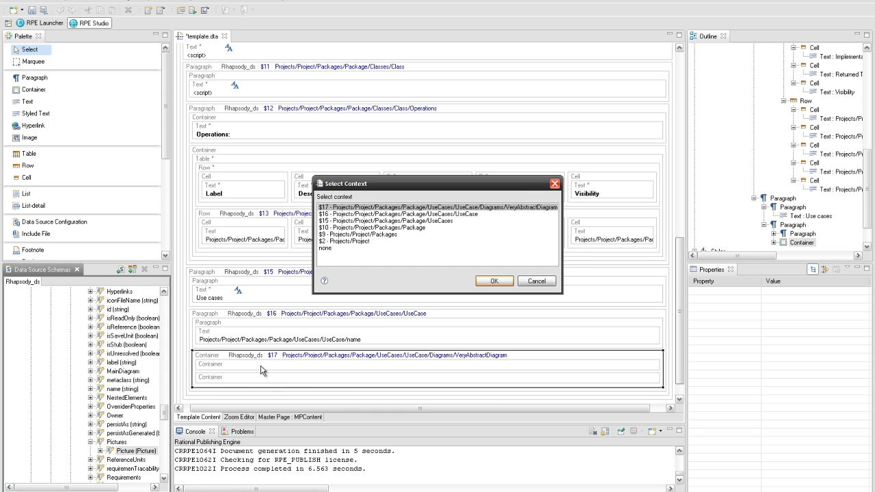
pyautogui.click(492, 282)
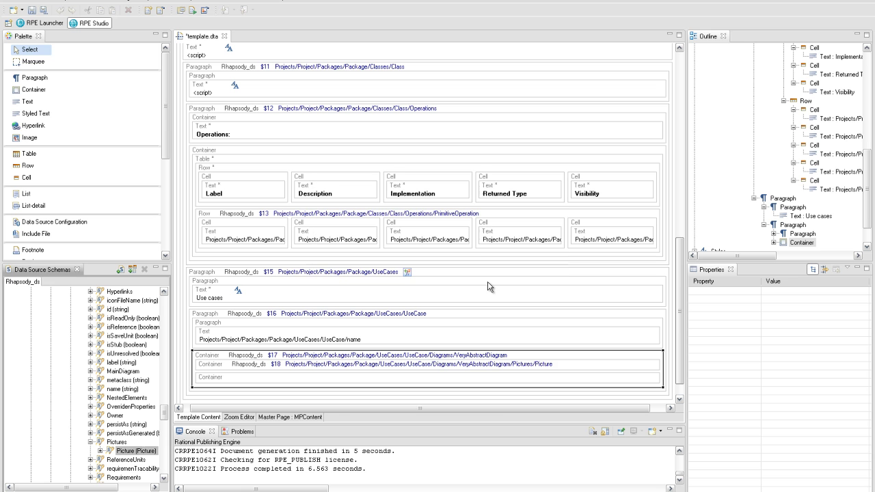
# - Insert a paragraph into the $18 Picture container
pyautogui.rightClick(301, 367)
pyautogui.moveTo(325, 374)
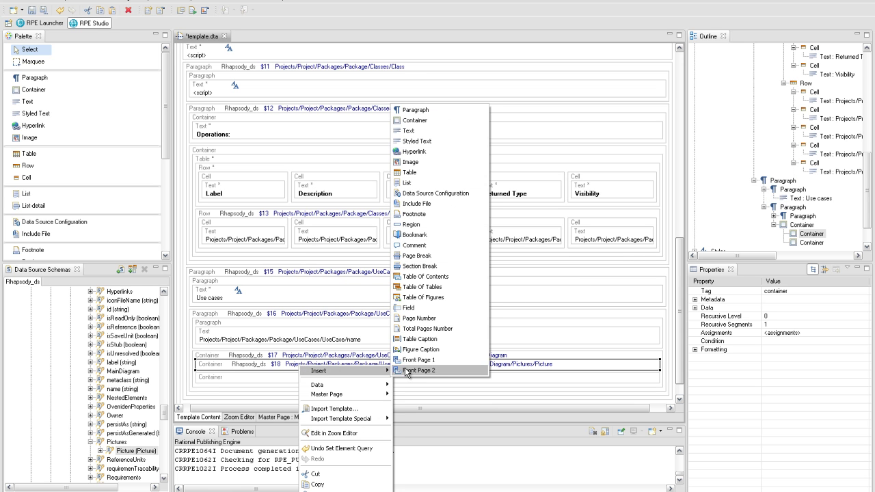
pyautogui.click(423, 110)
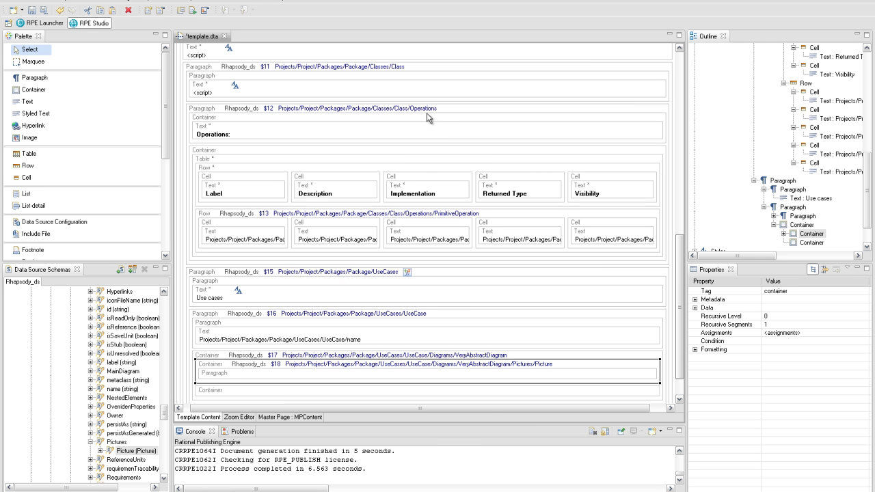
# - Add a second and a third paragraph to the $18 Picture container
pyautogui.rightClick(387, 361)
pyautogui.moveTo(423, 367)
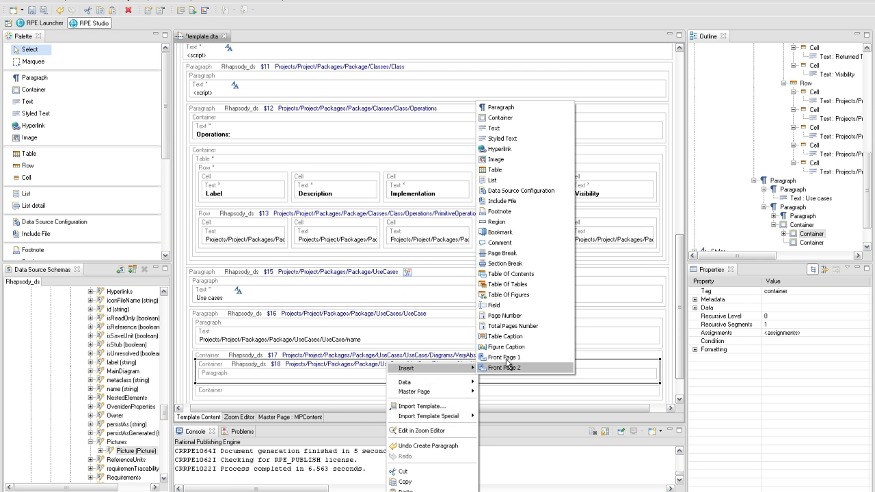
pyautogui.click(499, 107)
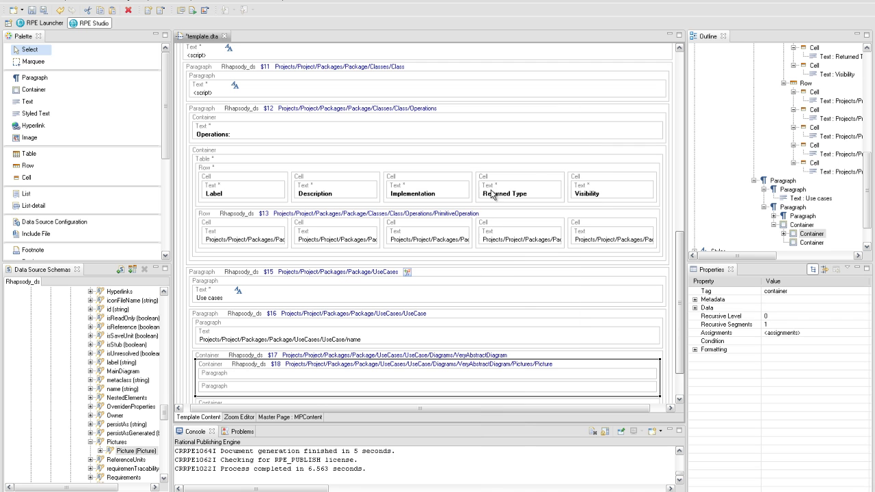
pyautogui.rightClick(432, 364)
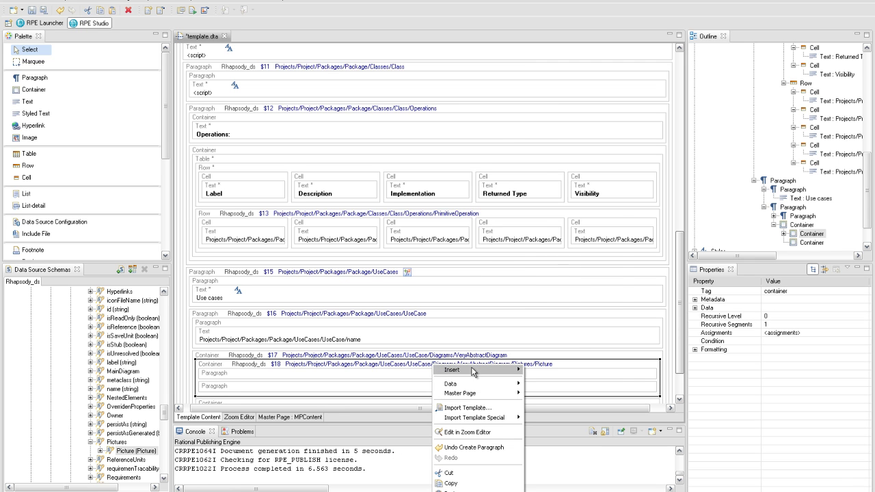
pyautogui.moveTo(451, 370)
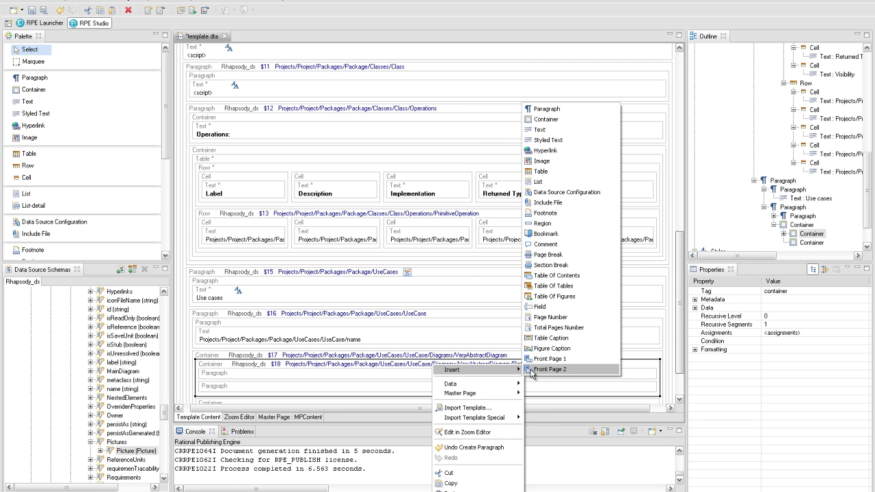
pyautogui.click(536, 111)
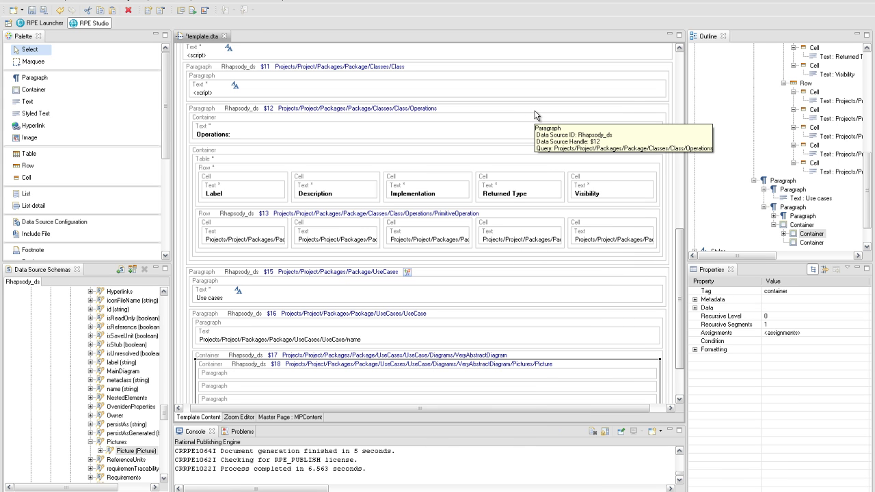
pyautogui.rightClick(270, 372)
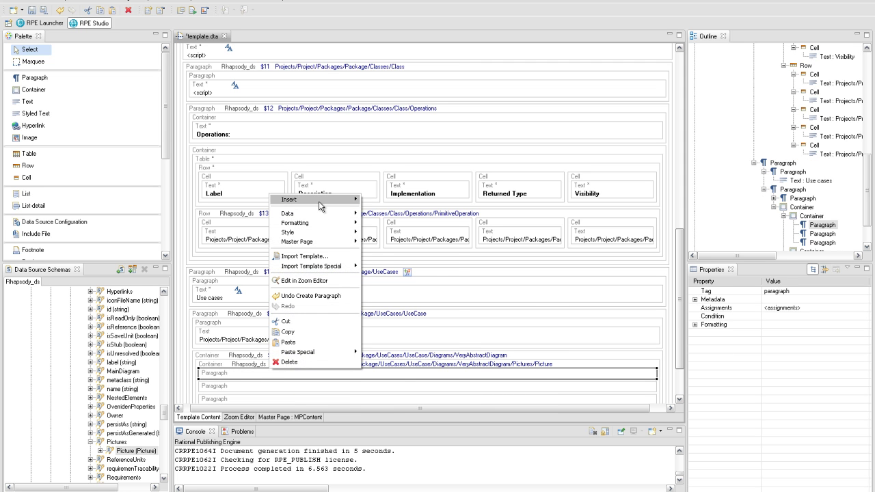
# - Insert a text element in the first paragraph showing the $17 VeryAbstractDiagram label
pyautogui.moveTo(320, 206)
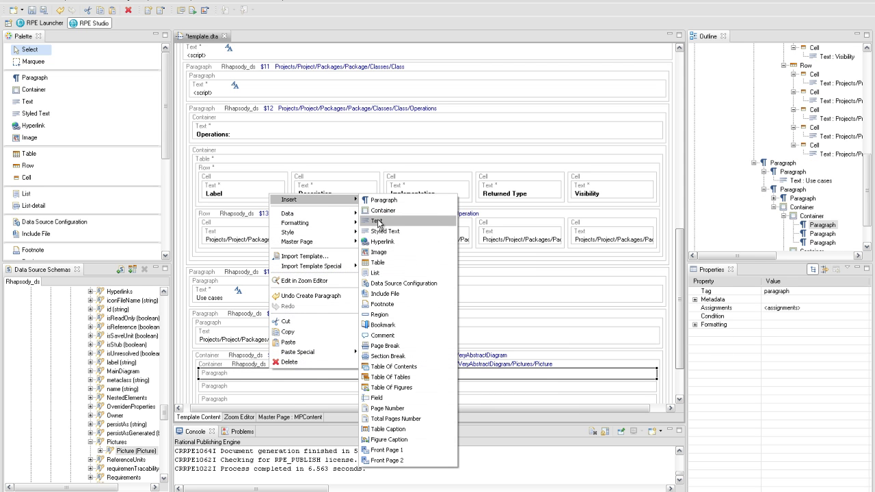
pyautogui.click(377, 221)
pyautogui.doubleClick(282, 389)
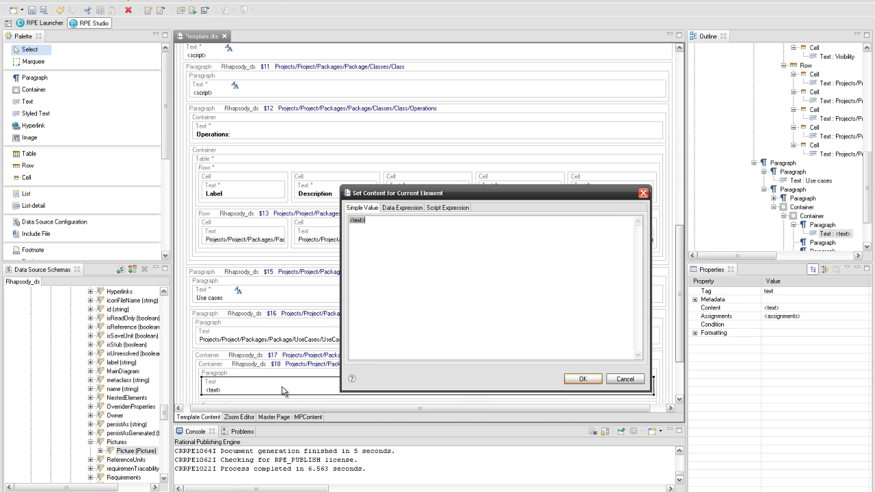
pyautogui.click(394, 208)
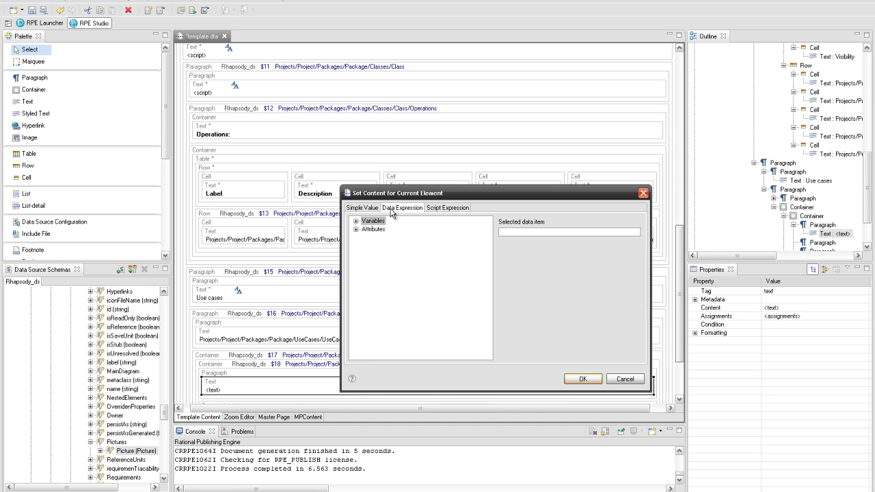
pyautogui.click(355, 230)
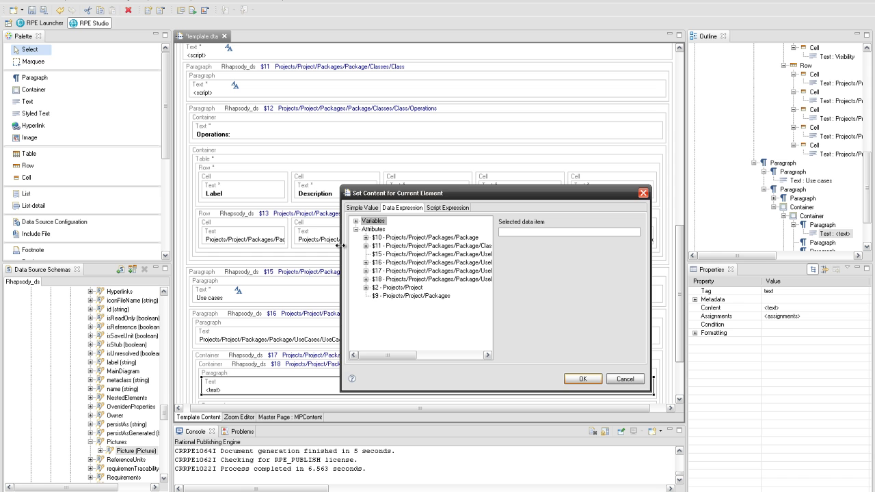
pyautogui.moveTo(340, 245); pyautogui.dragTo(67, 262)
pyautogui.click(92, 271)
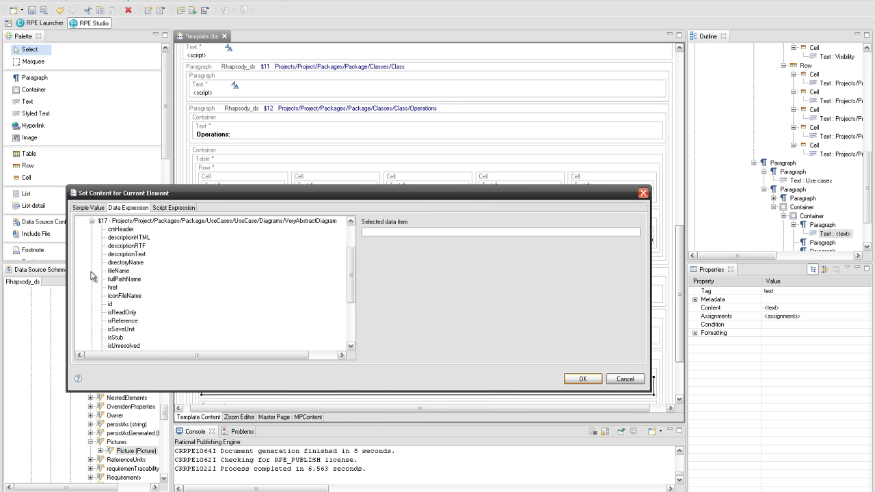
pyautogui.scroll(-1, 94, 278)
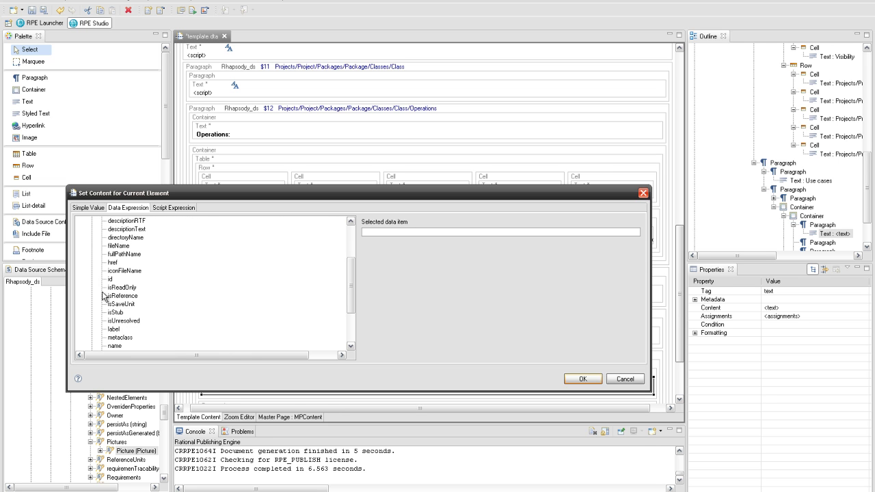
pyautogui.click(114, 329)
pyautogui.click(580, 379)
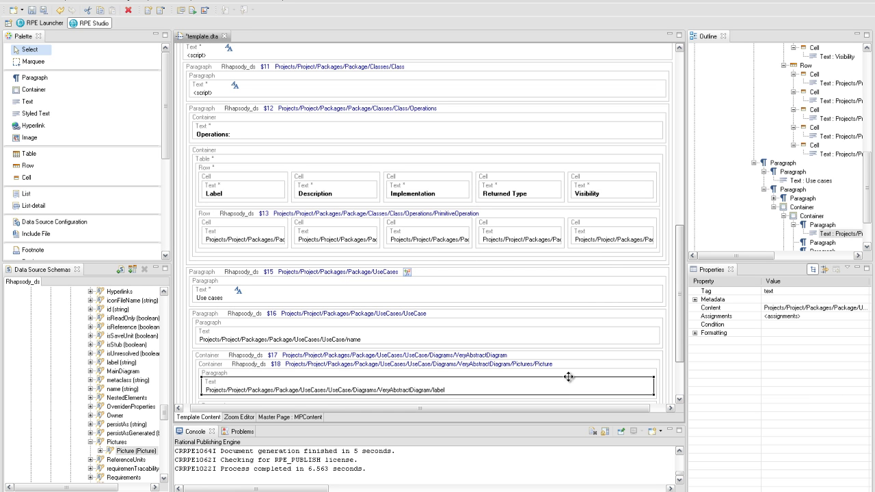
pyautogui.moveTo(681, 355); pyautogui.dragTo(675, 391)
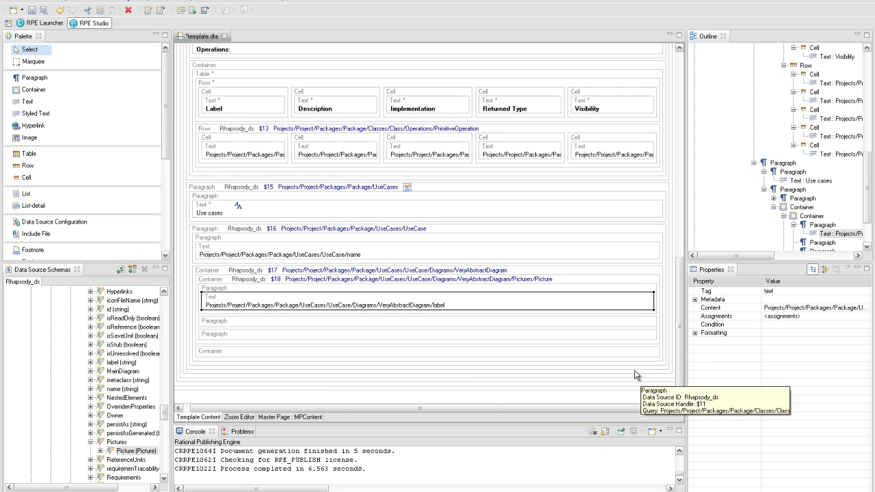
# - Add an image to the second paragraph with its value set to the $18 Picture path
pyautogui.rightClick(552, 323)
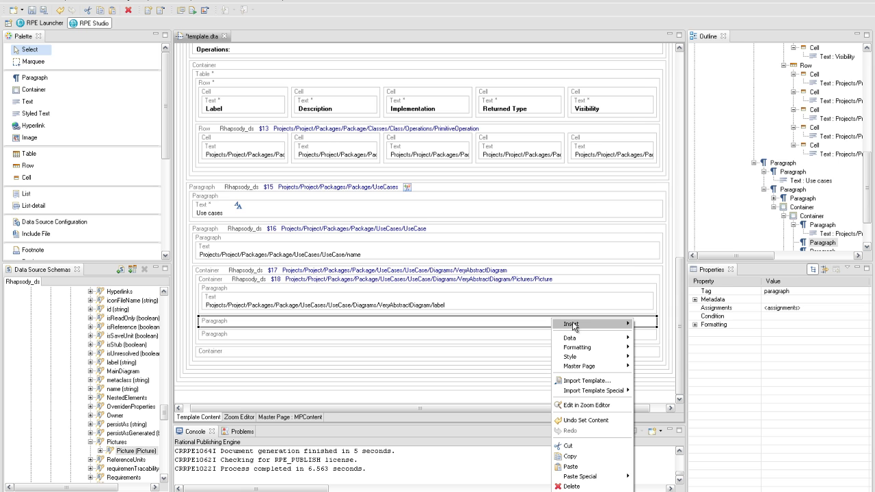
pyautogui.moveTo(615, 325)
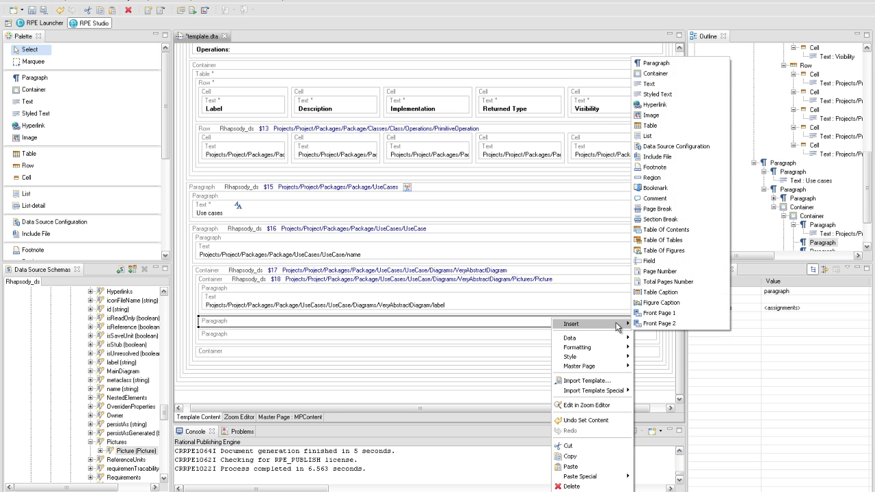
pyautogui.click(662, 115)
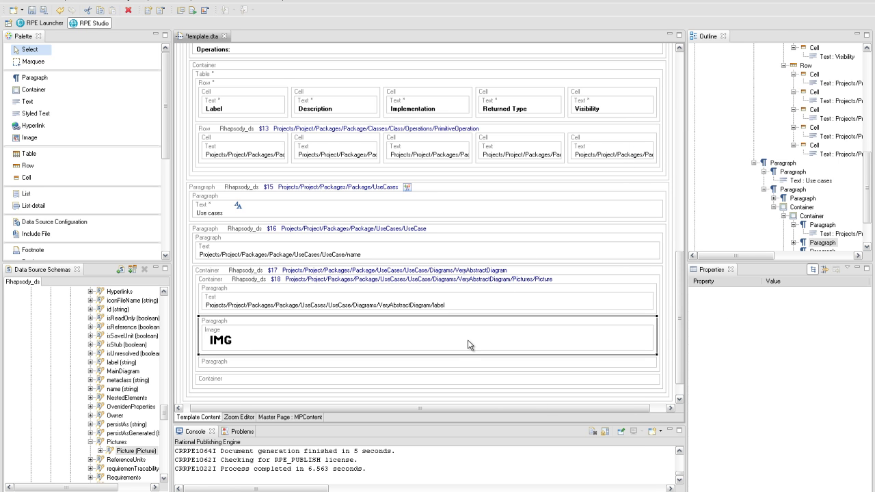
pyautogui.doubleClick(469, 344)
pyautogui.click(400, 208)
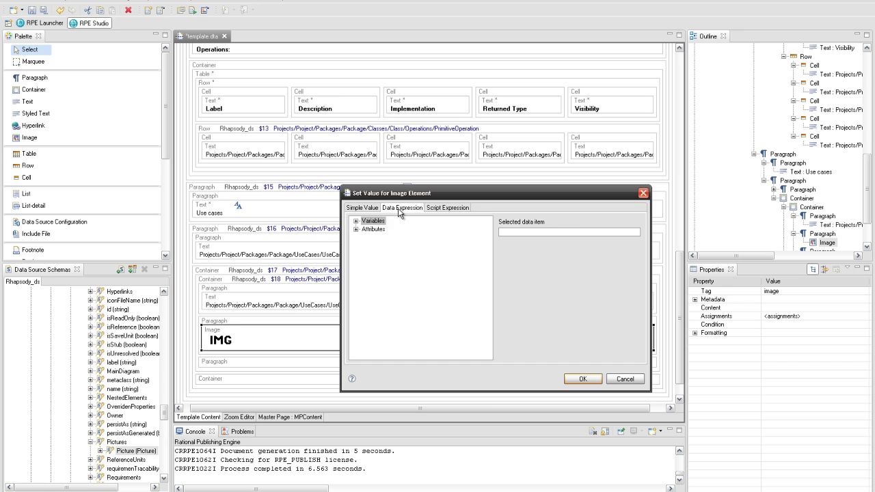
pyautogui.click(356, 230)
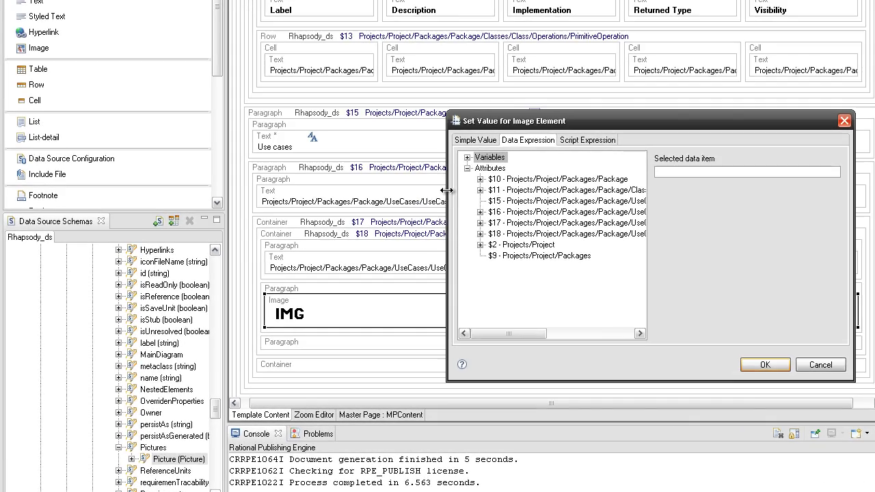
pyautogui.moveTo(340, 250); pyautogui.dragTo(283, 250)
pyautogui.moveTo(370, 196); pyautogui.dragTo(80, 214)
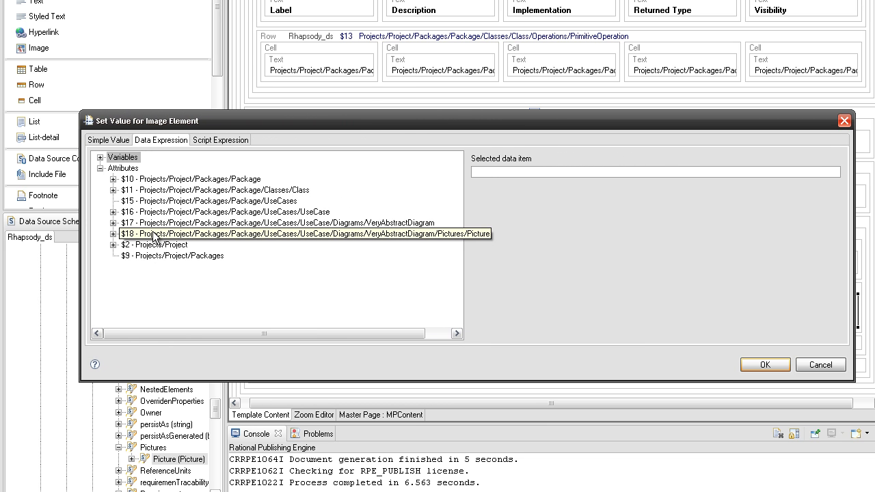
pyautogui.click(114, 234)
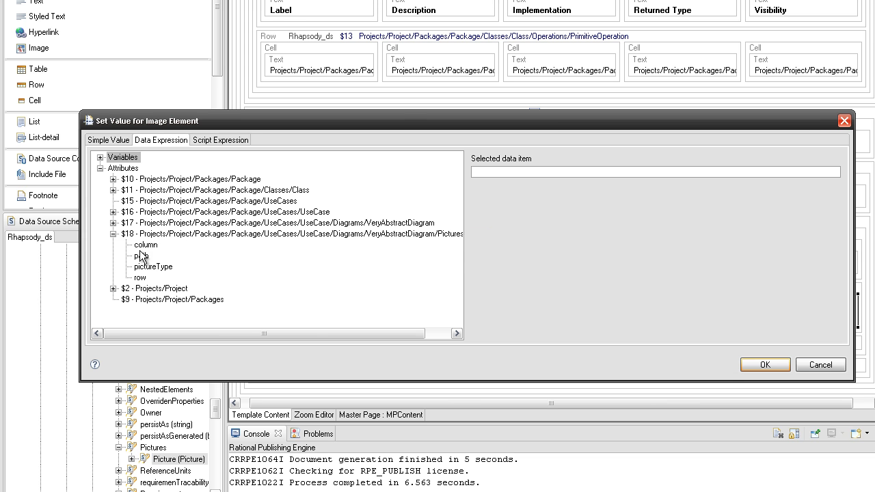
pyautogui.click(140, 256)
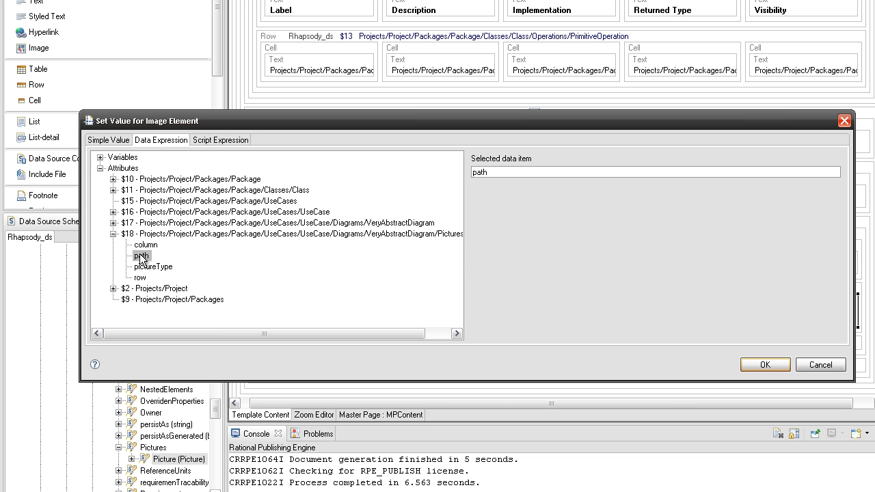
pyautogui.click(751, 363)
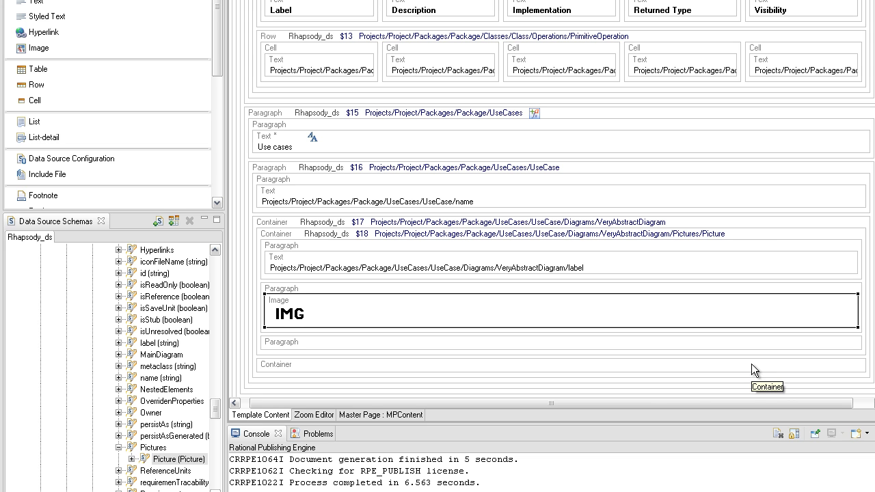
# - Insert a Figure Caption in the third paragraph and choose a script for its label
pyautogui.rightClick(648, 347)
pyautogui.moveTo(700, 123)
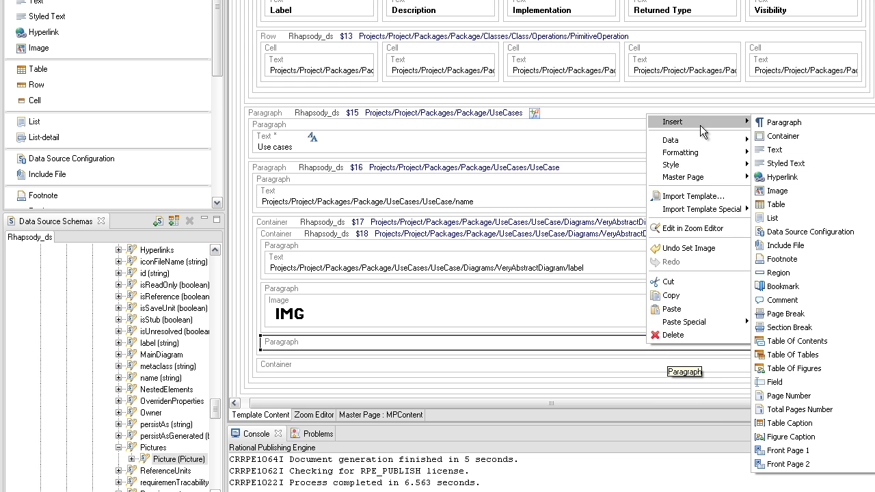
pyautogui.click(792, 438)
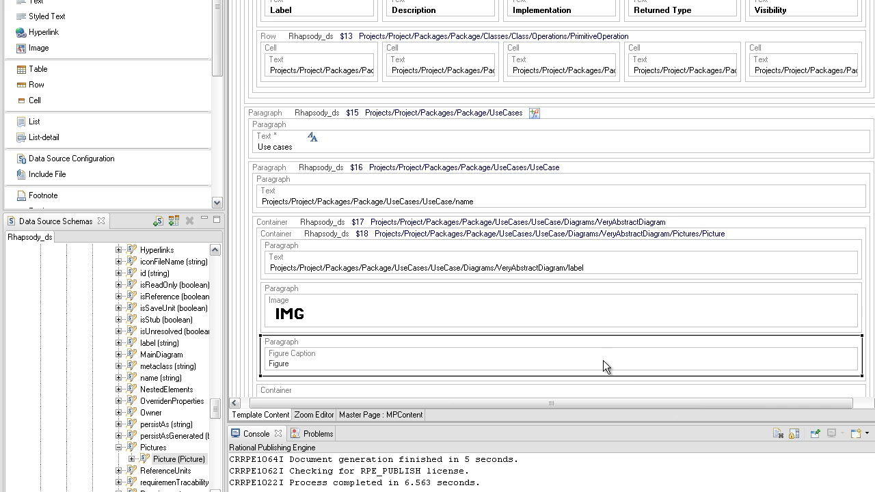
pyautogui.doubleClick(604, 361)
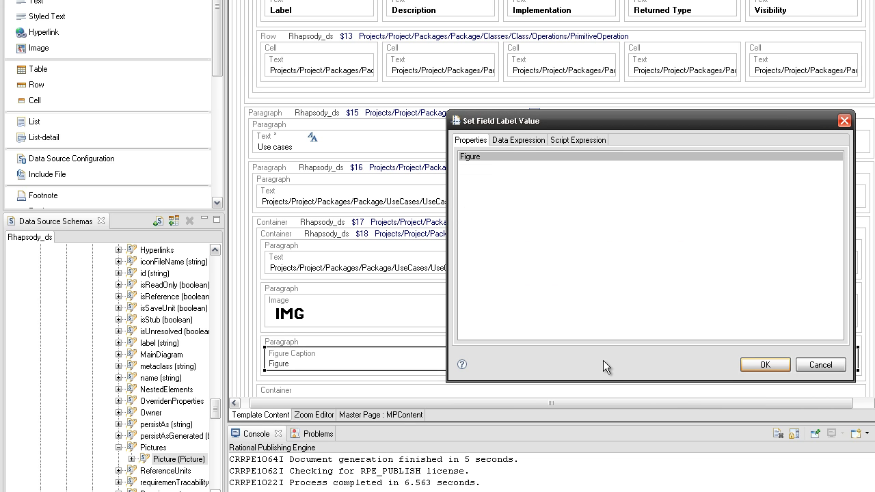
pyautogui.click(588, 141)
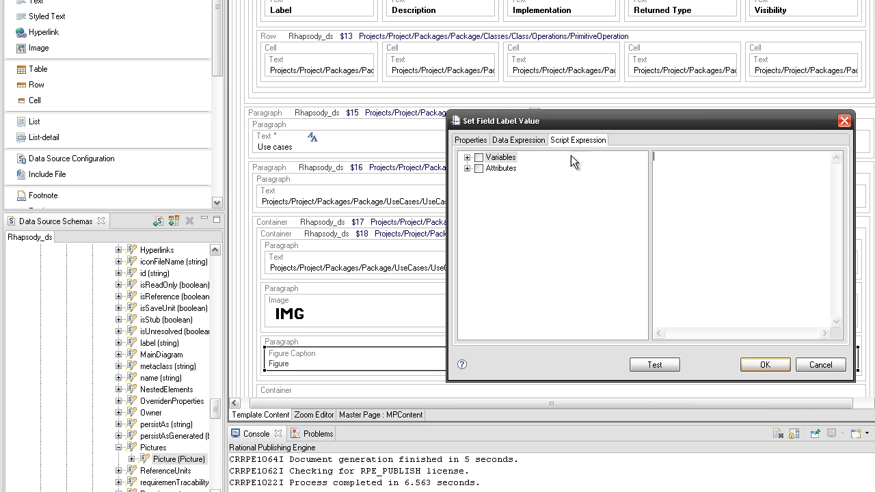
pyautogui.click(468, 169)
# - Build the caption label script from the $17 name attribute plus " Figure"
pyautogui.moveTo(448, 203); pyautogui.dragTo(118, 207)
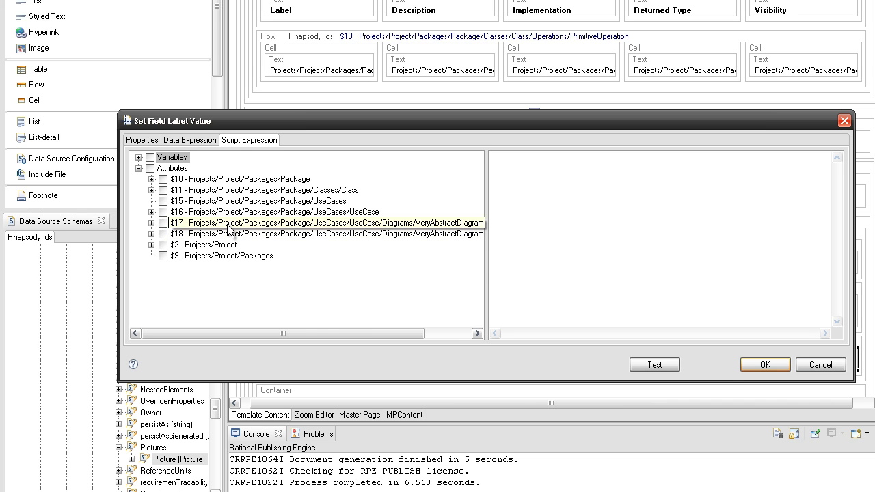
pyautogui.click(151, 223)
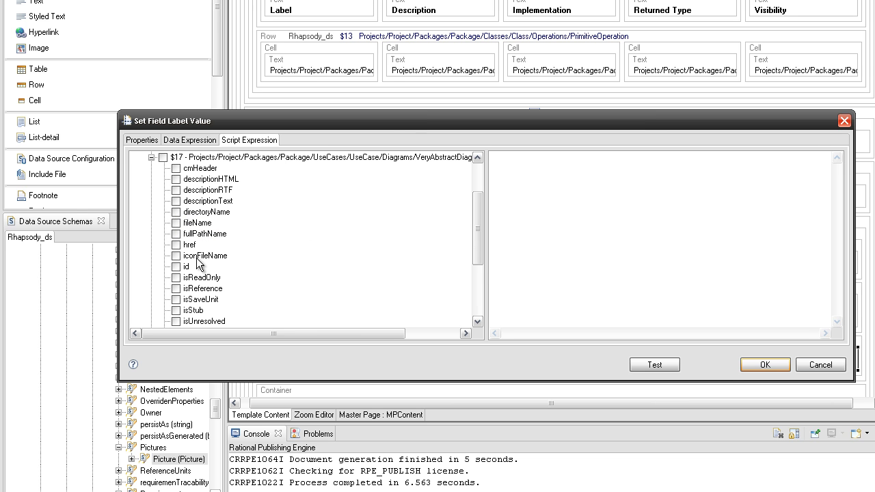
pyautogui.scroll(-2, 198, 263)
pyautogui.click(176, 289)
pyautogui.moveTo(192, 288); pyautogui.dragTo(548, 206)
pyautogui.click(556, 206)
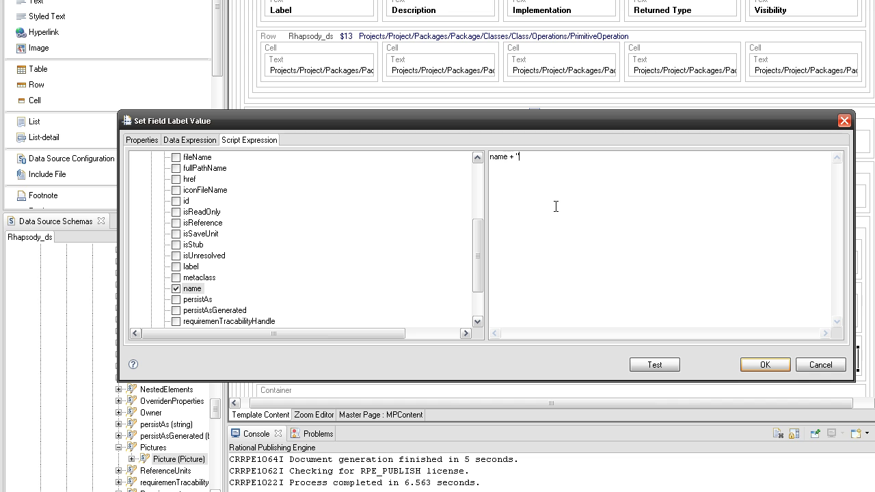
pyautogui.write('+ " Figure')
pyautogui.click(763, 366)
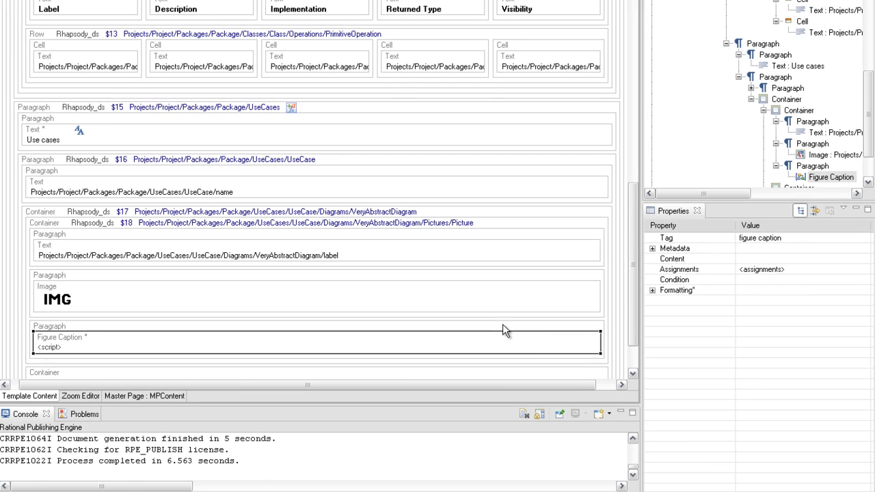
# - Set the figure caption paragraph's alignment to center so it sits under the diagram
pyautogui.click(502, 329)
pyautogui.click(652, 280)
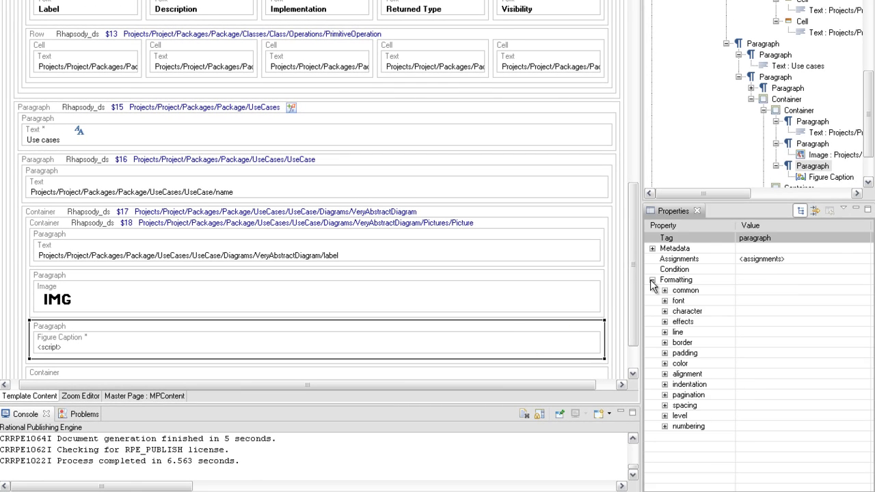
pyautogui.click(665, 374)
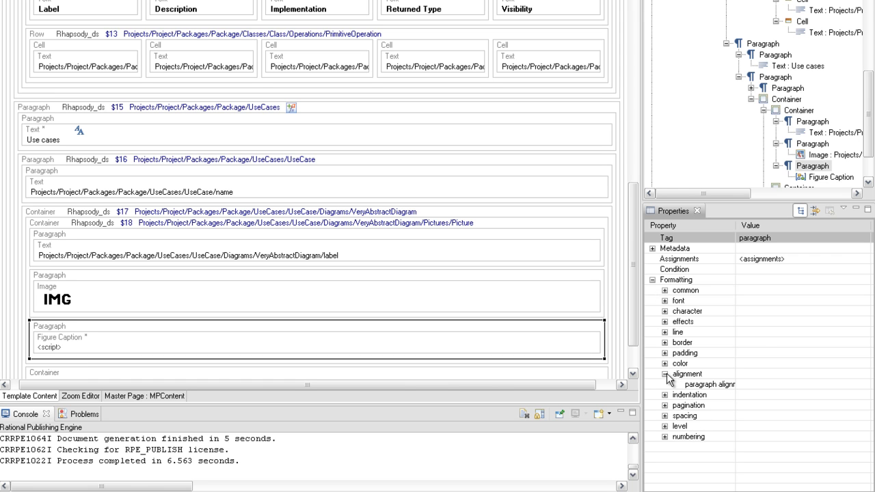
pyautogui.moveTo(735, 226); pyautogui.dragTo(750, 225)
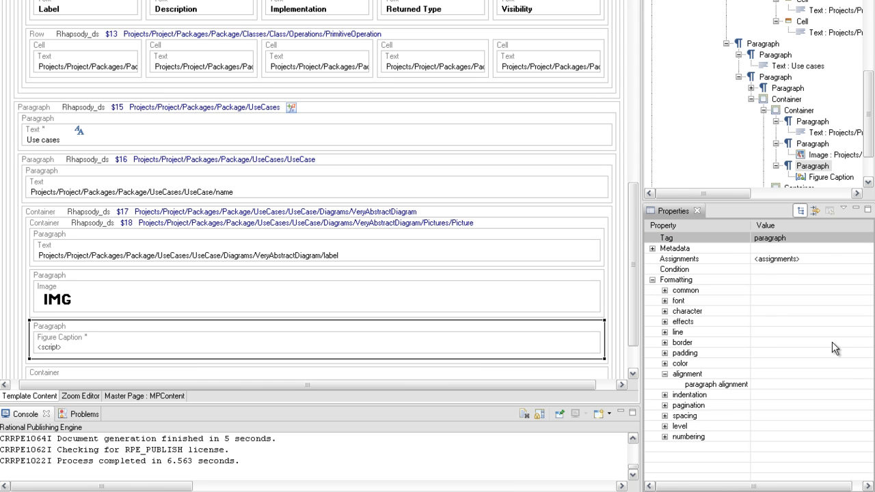
pyautogui.click(863, 386)
pyautogui.click(865, 385)
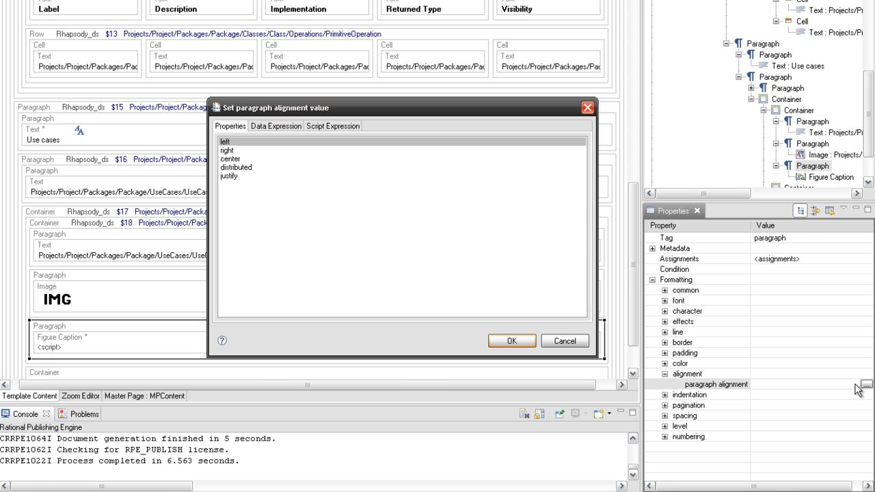
pyautogui.click(273, 160)
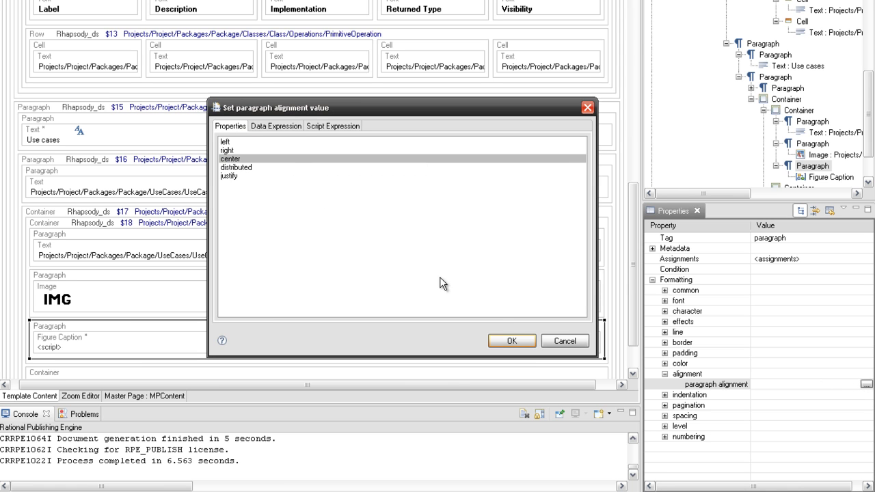
pyautogui.click(511, 340)
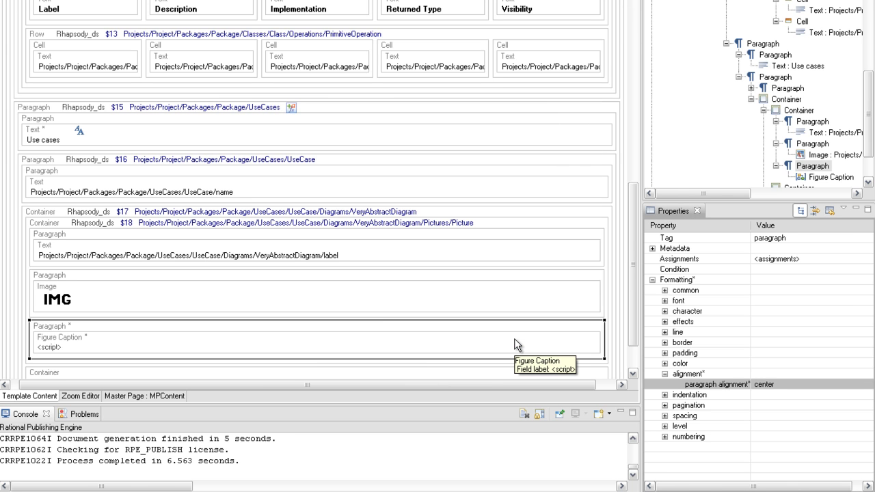
pyautogui.click(487, 372)
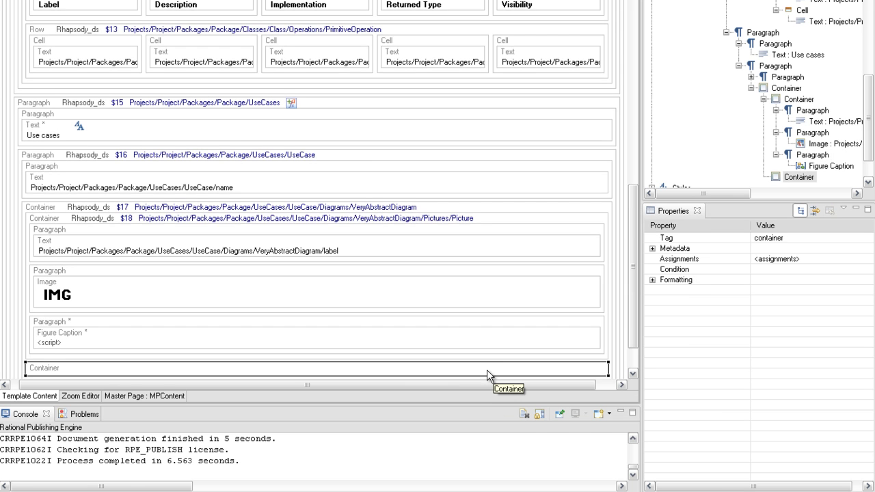
pyautogui.scroll(-2, 488, 375)
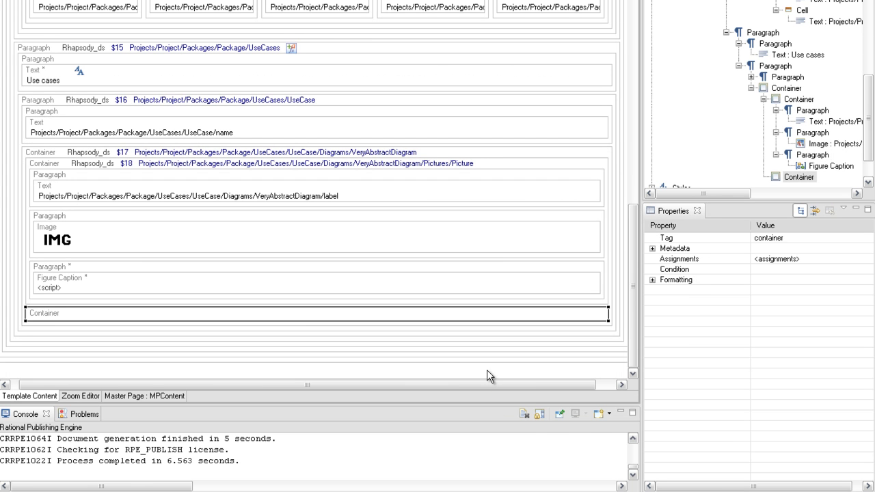
# - Give the empty container below the caption the condition extractModelElements == "On"
pyautogui.rightClick(414, 316)
pyautogui.moveTo(488, 348)
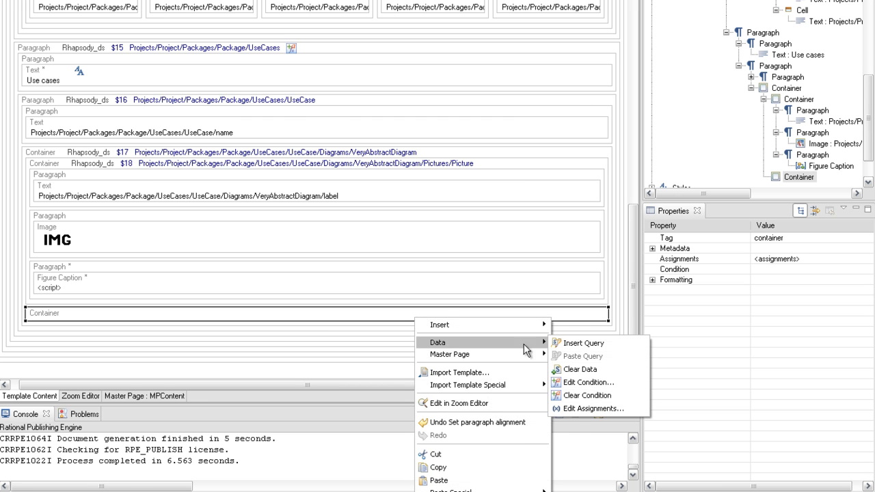
pyautogui.click(578, 382)
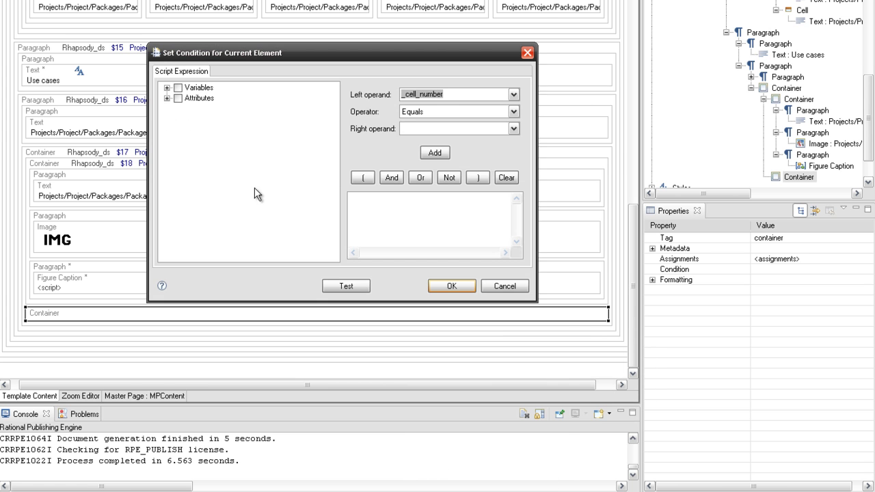
pyautogui.click(167, 88)
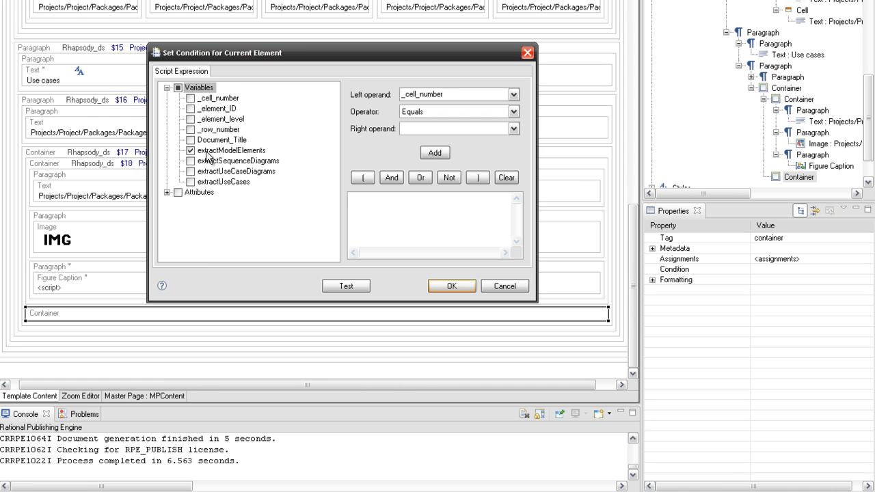
pyautogui.moveTo(229, 150); pyautogui.dragTo(395, 220)
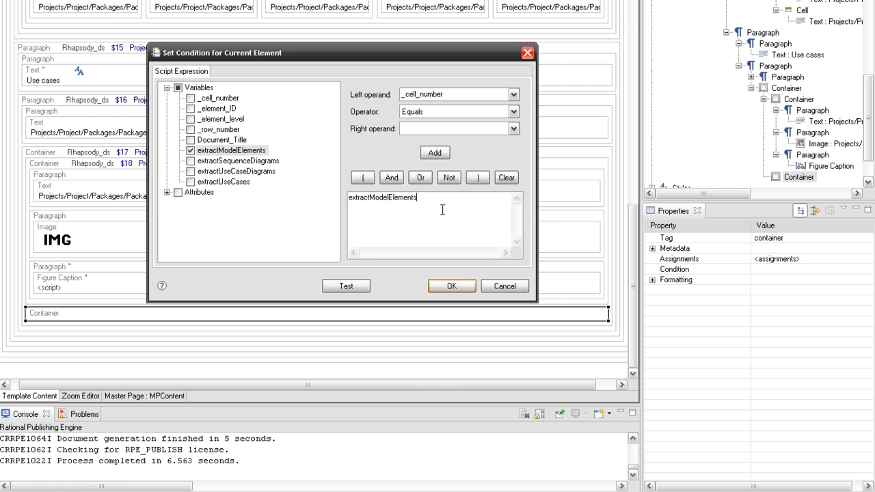
pyautogui.write('== "On')
pyautogui.click(451, 286)
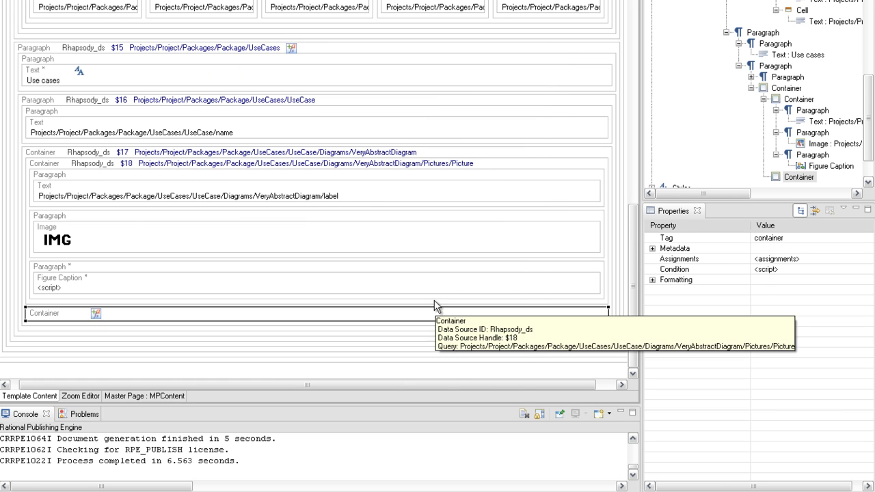
# - Insert a text element reading 'Contained Elements' into the conditional container
pyautogui.rightClick(419, 318)
pyautogui.moveTo(471, 323)
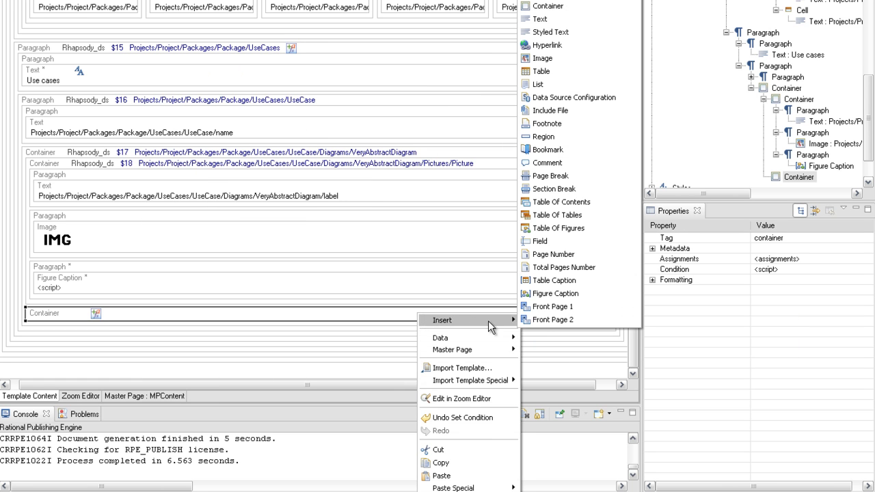
pyautogui.click(538, 20)
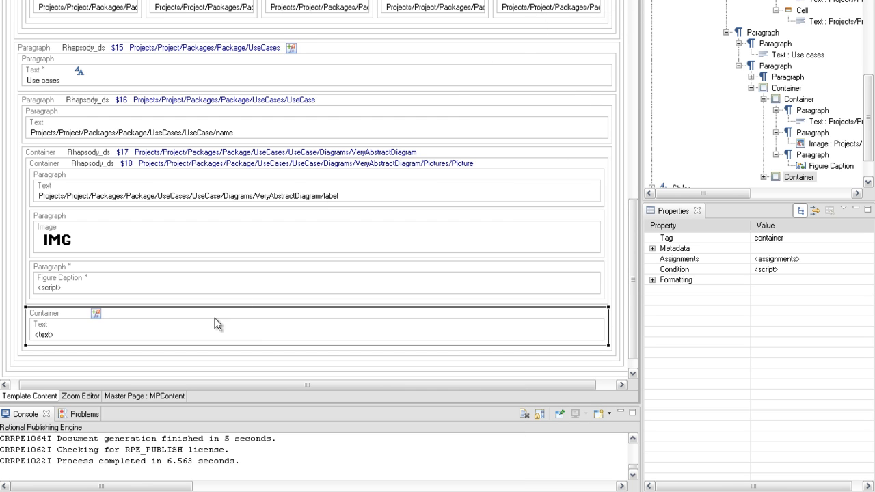
pyautogui.doubleClick(206, 334)
pyautogui.write('Contained')
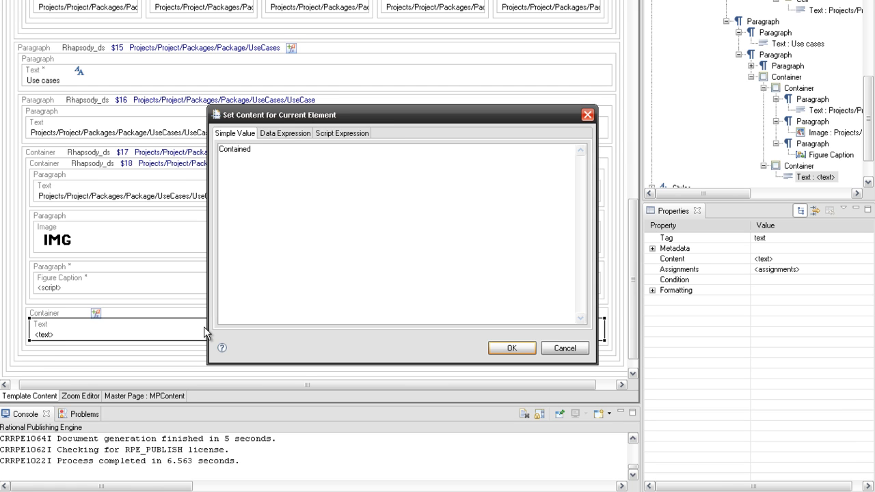
pyautogui.write(' Elem')
pyautogui.click(506, 349)
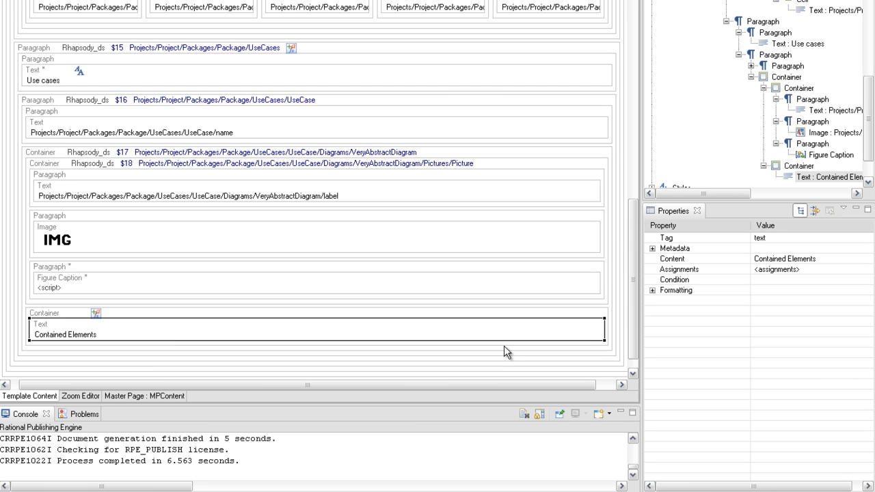
pyautogui.click(311, 132)
# - Apply heading styles to the use case name, the diagram label (Heading 5) and the Contained Elements texts
pyautogui.rightClick(311, 132)
pyautogui.moveTo(369, 158)
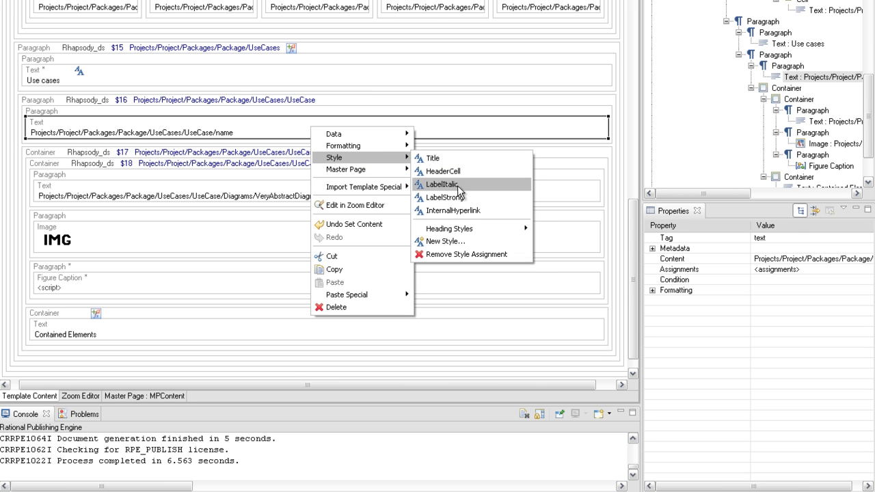
pyautogui.moveTo(476, 228)
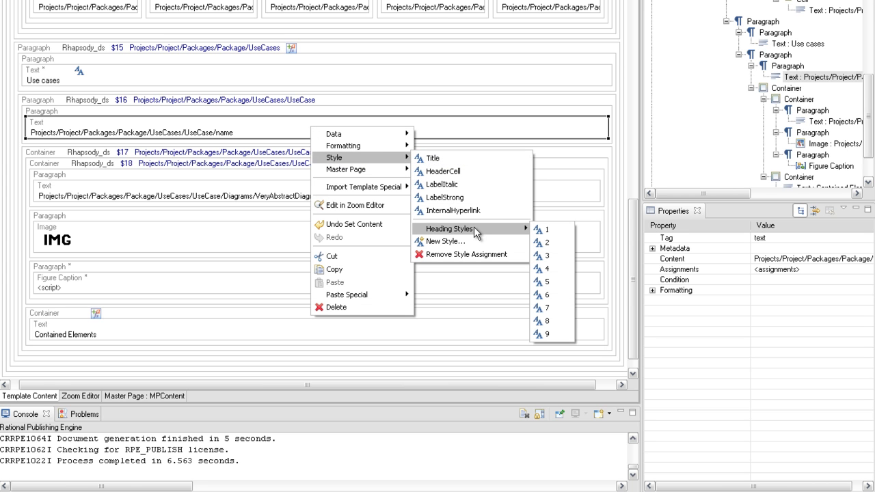
pyautogui.click(546, 268)
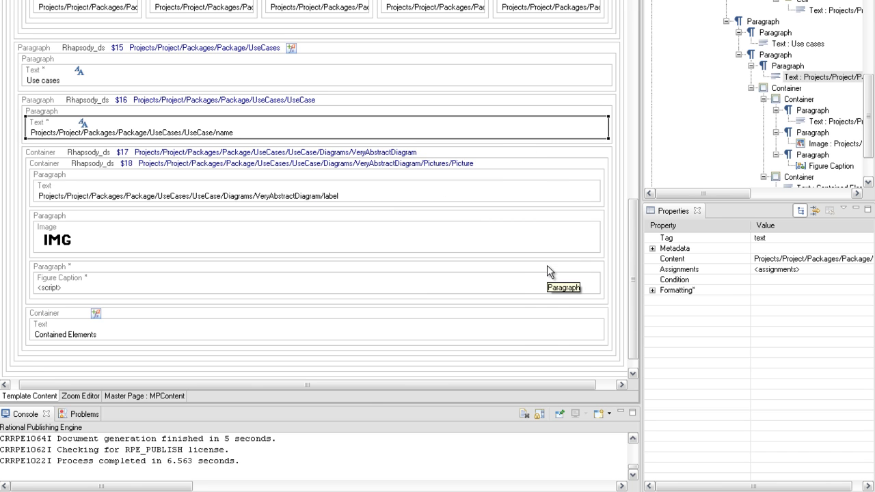
pyautogui.rightClick(406, 195)
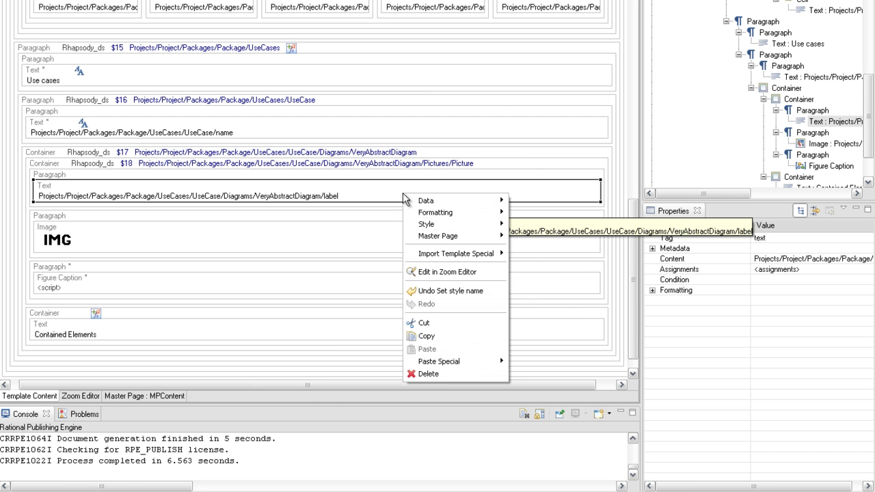
pyautogui.moveTo(469, 225)
pyautogui.moveTo(599, 296)
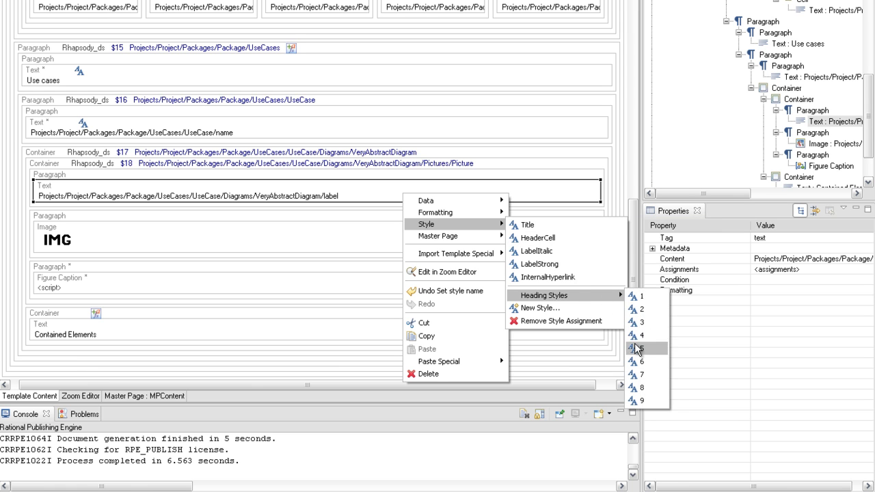
pyautogui.click(635, 348)
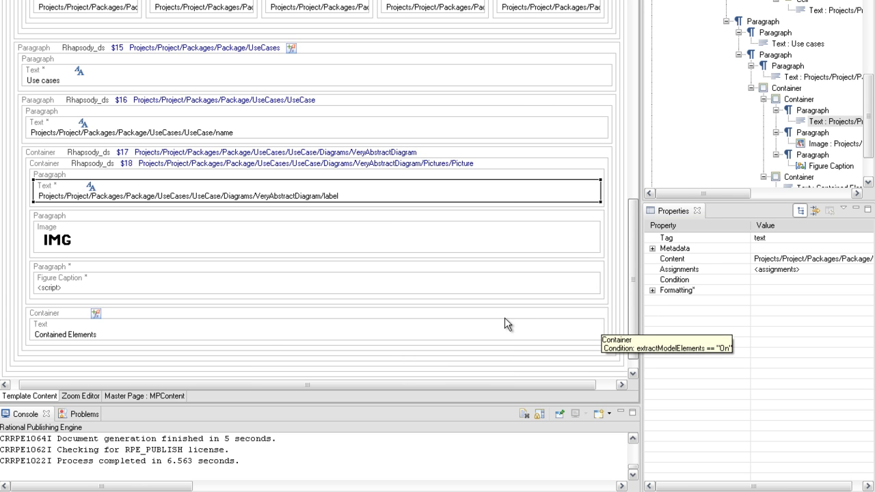
pyautogui.rightClick(484, 319)
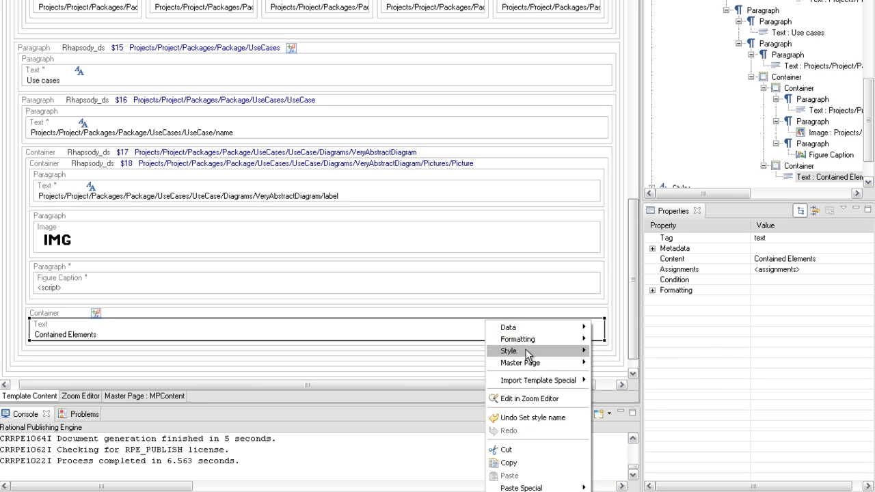
pyautogui.moveTo(585, 354)
pyautogui.moveTo(654, 424)
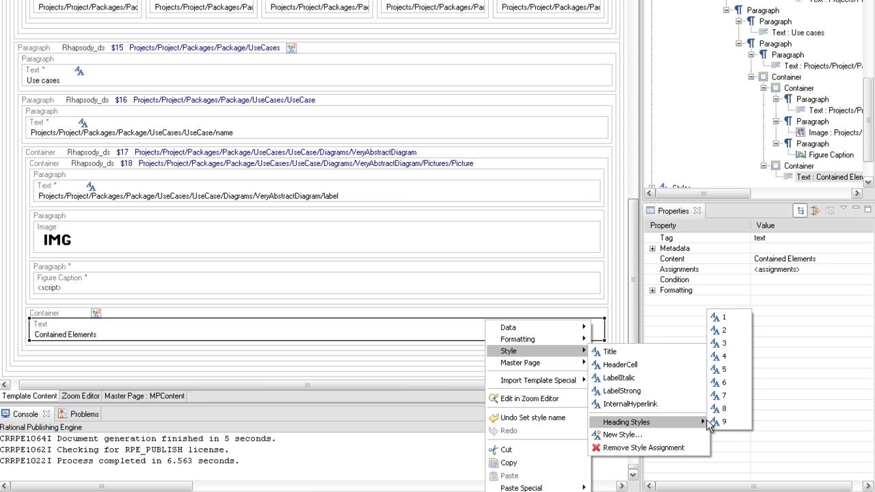
pyautogui.click(726, 384)
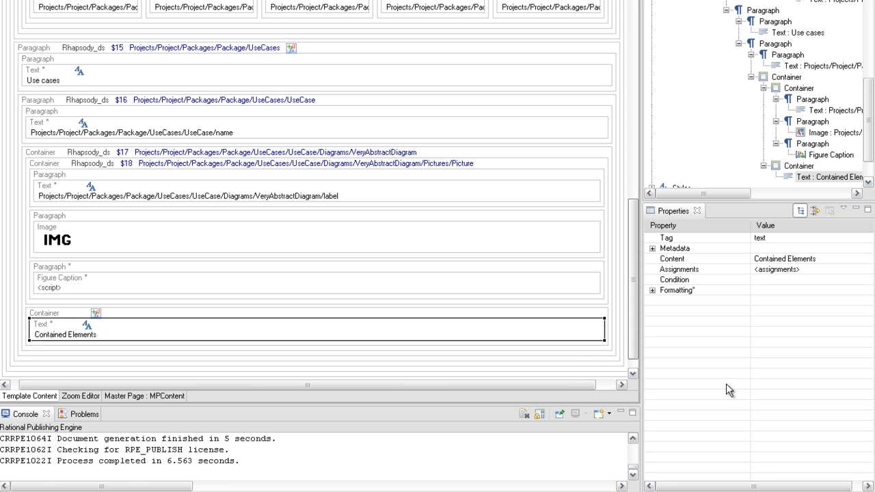
# - Insert a container under Contained Elements bound to ContainedElements in the VeryAbstractDiagram context
pyautogui.rightClick(564, 350)
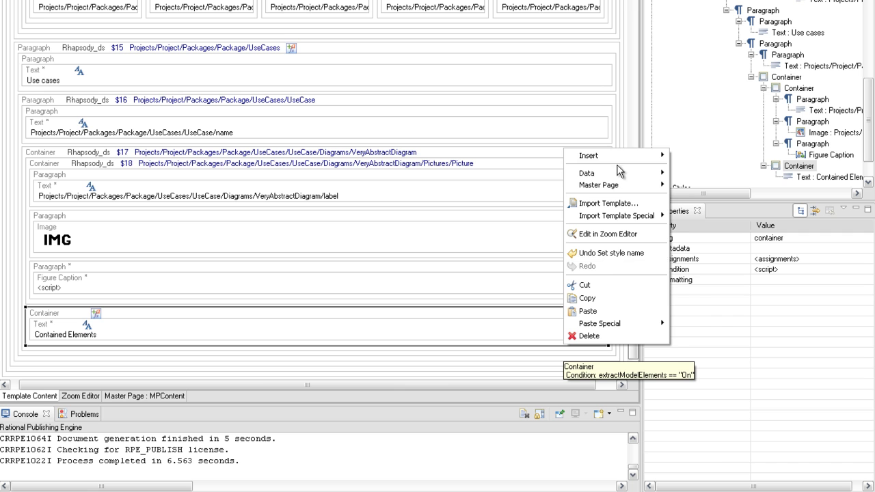
pyautogui.moveTo(656, 160)
pyautogui.click(680, 169)
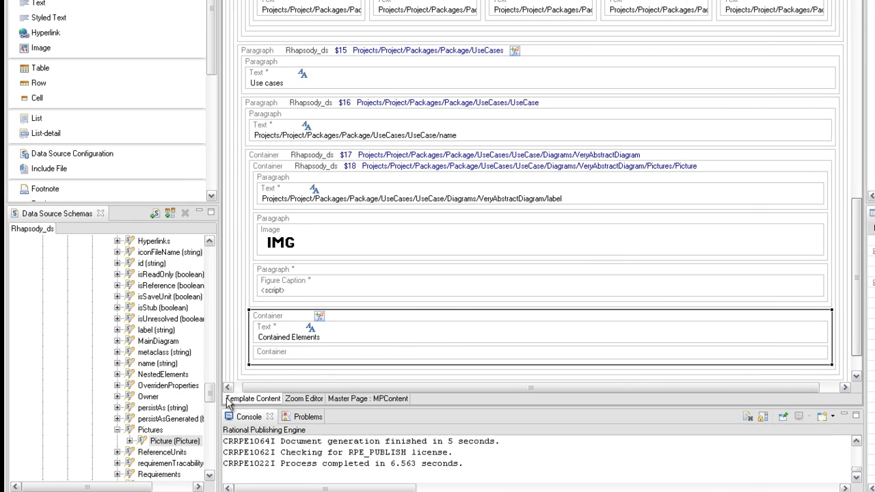
pyautogui.moveTo(210, 391); pyautogui.dragTo(210, 374)
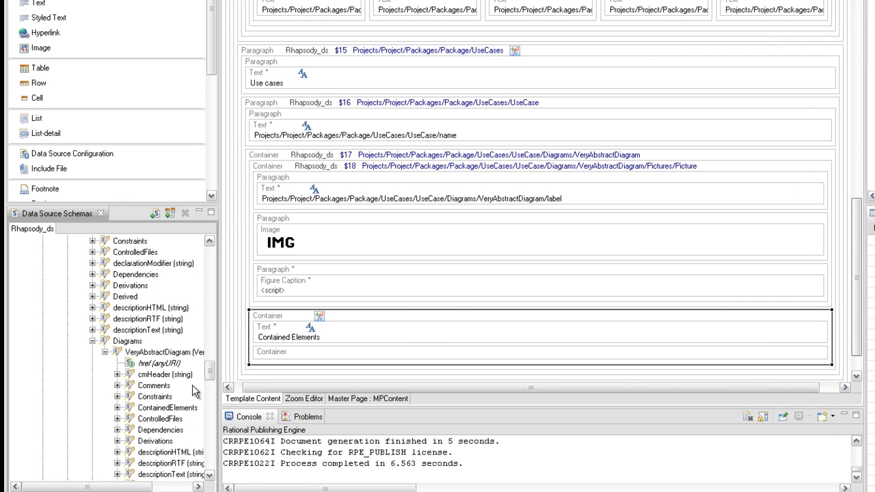
pyautogui.moveTo(180, 408); pyautogui.dragTo(299, 354)
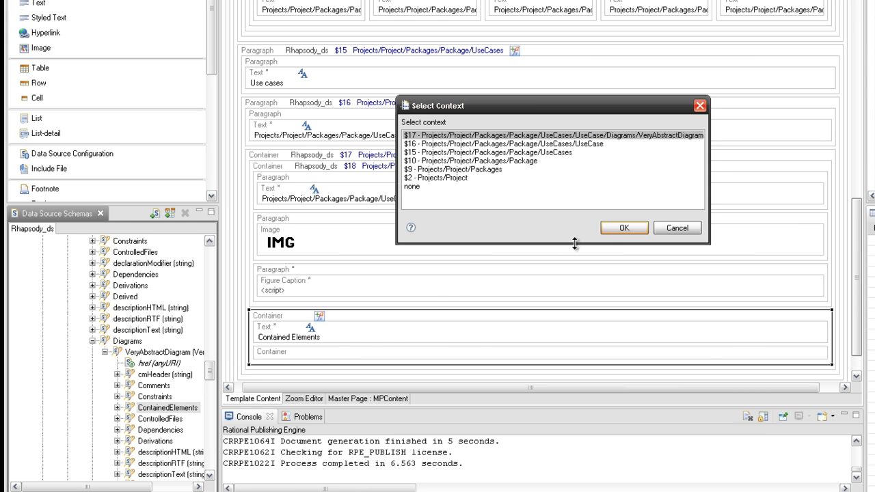
pyautogui.click(623, 228)
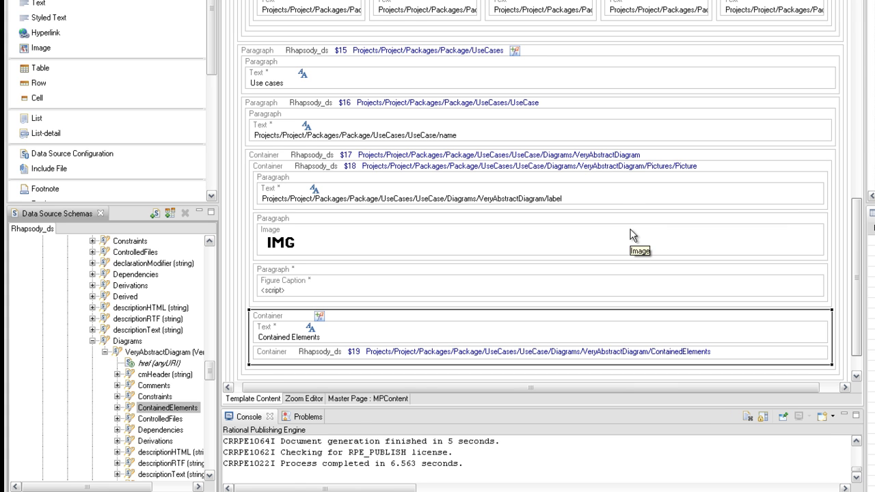
# - Add a paragraph to the $19 ContainedElements container and place a 2-column table in it
pyautogui.rightClick(542, 356)
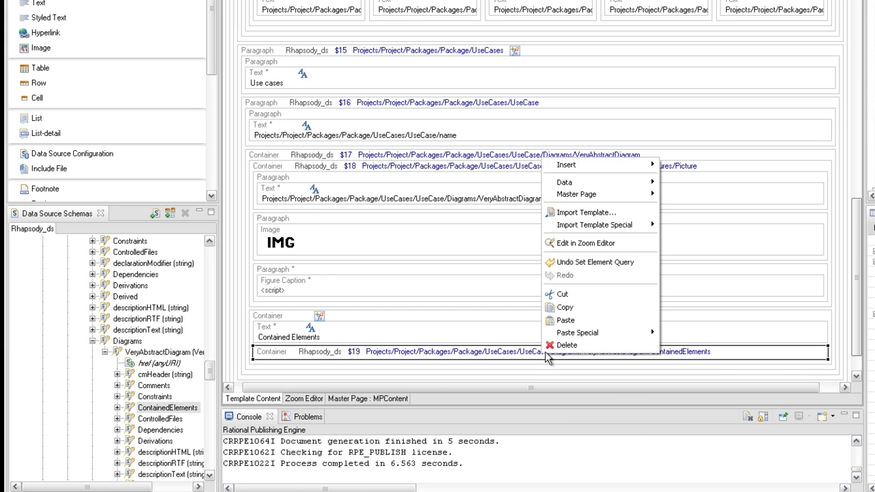
pyautogui.moveTo(607, 172)
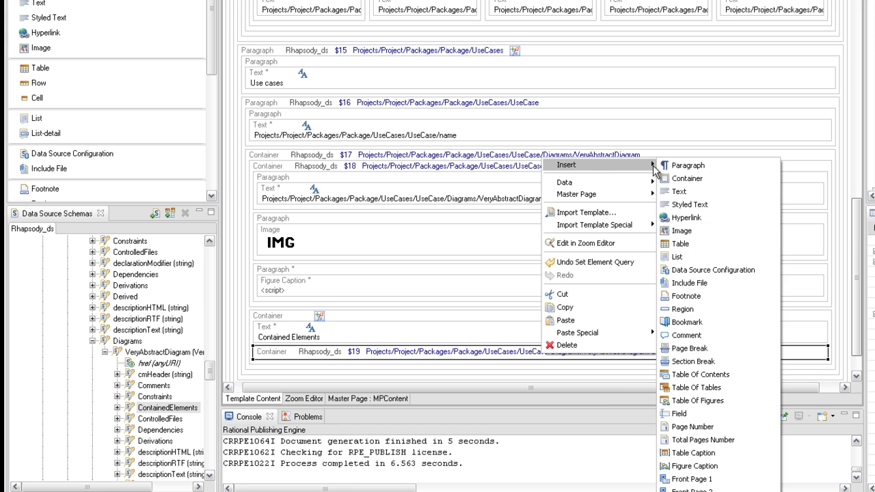
pyautogui.click(676, 166)
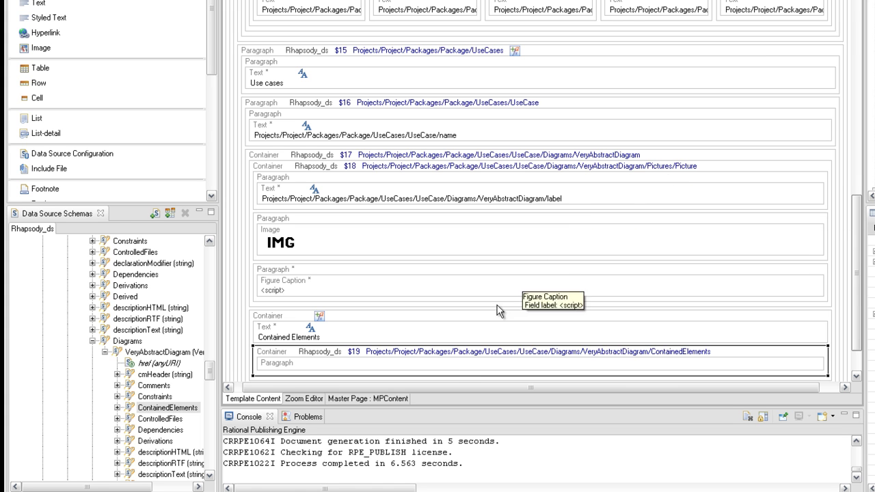
pyautogui.rightClick(451, 366)
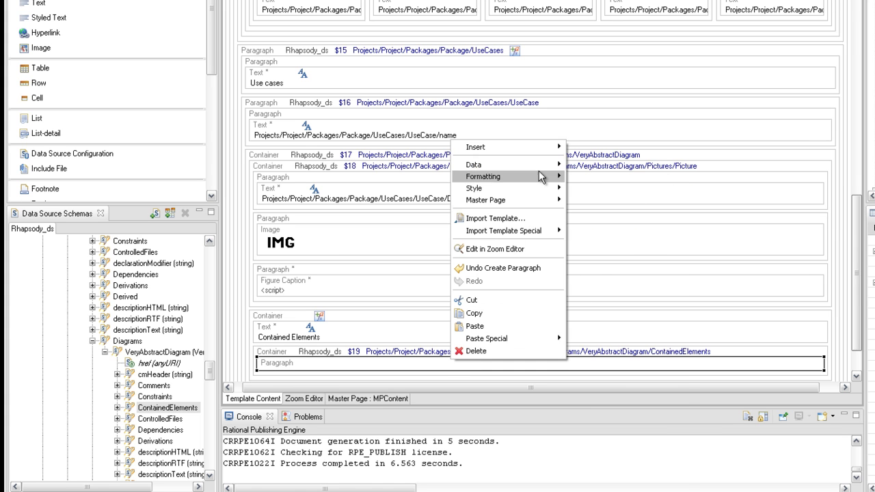
pyautogui.moveTo(540, 156)
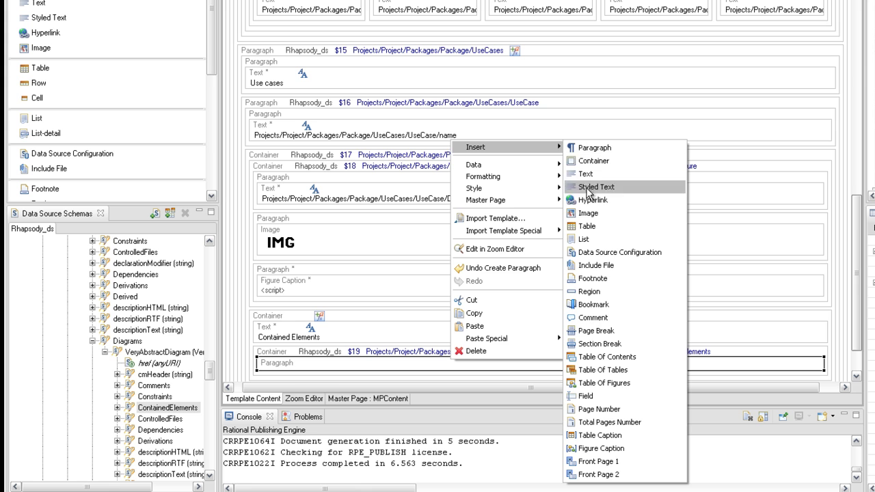
pyautogui.click(586, 226)
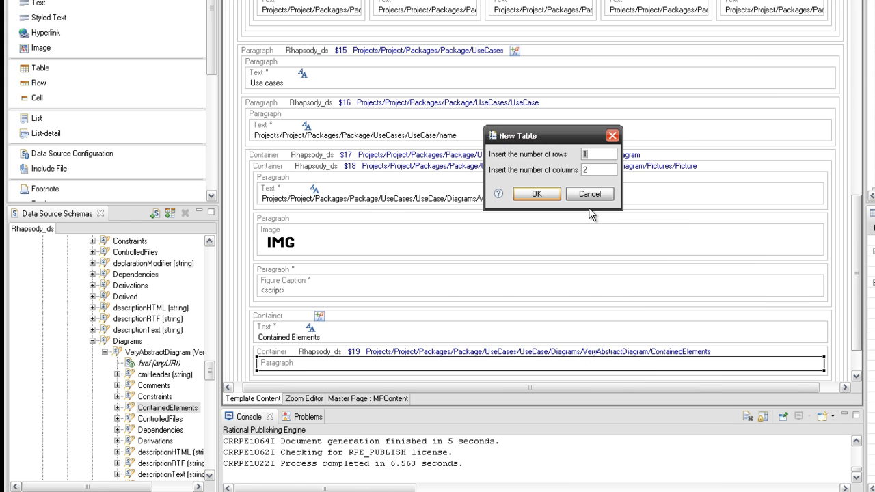
pyautogui.click(533, 194)
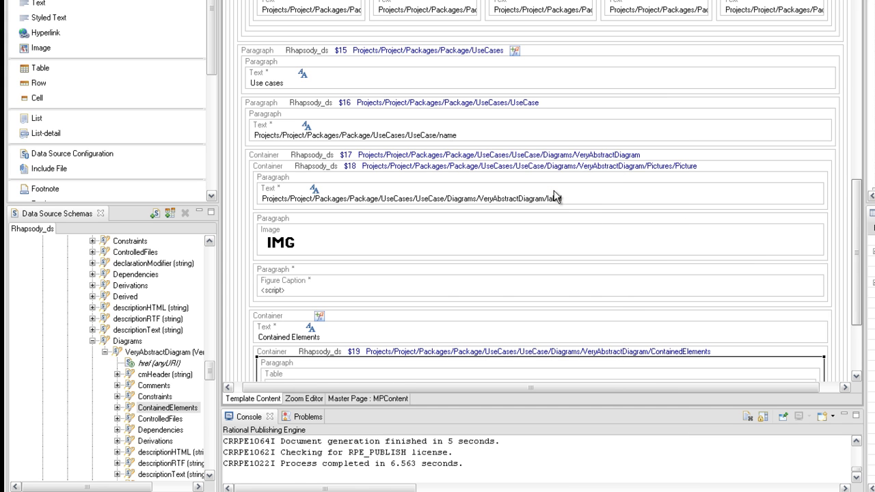
pyautogui.scroll(-5, 555, 196)
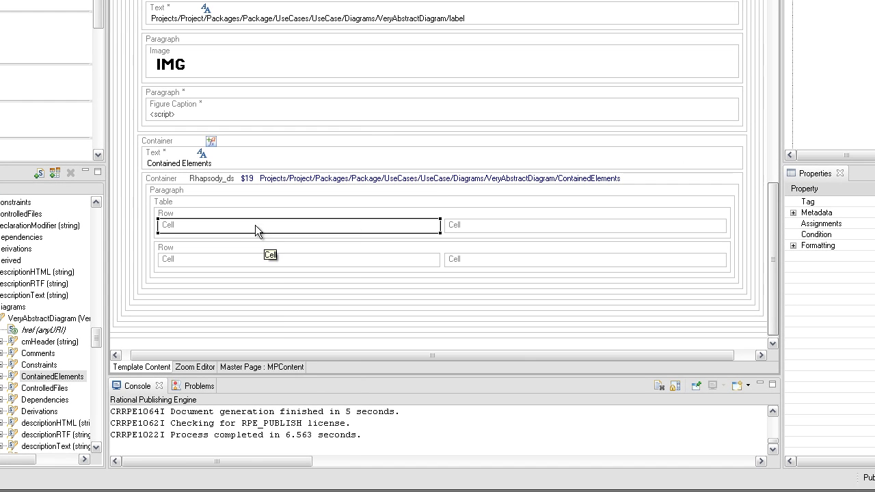
# - Put the header texts 'Element Name' and 'Element Type' into the table's first-row cells
pyautogui.rightClick(363, 263)
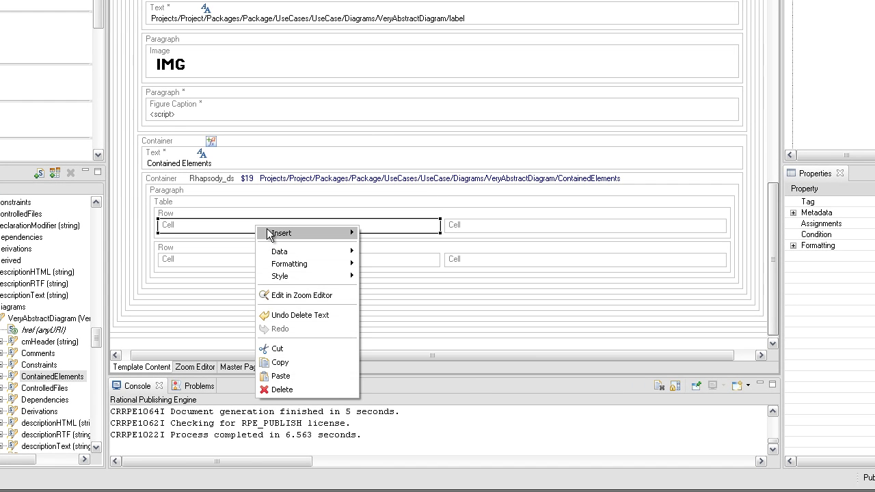
pyautogui.moveTo(266, 234)
pyautogui.click(382, 264)
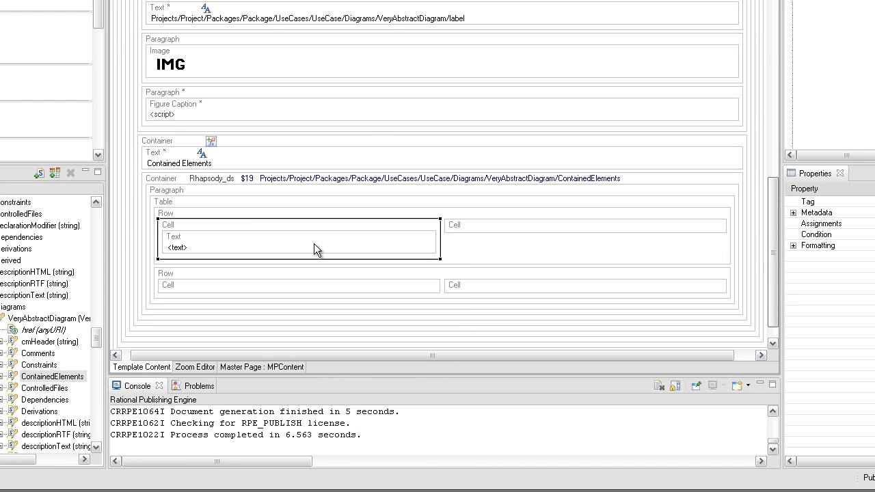
pyautogui.doubleClick(304, 244)
pyautogui.write('Element Name')
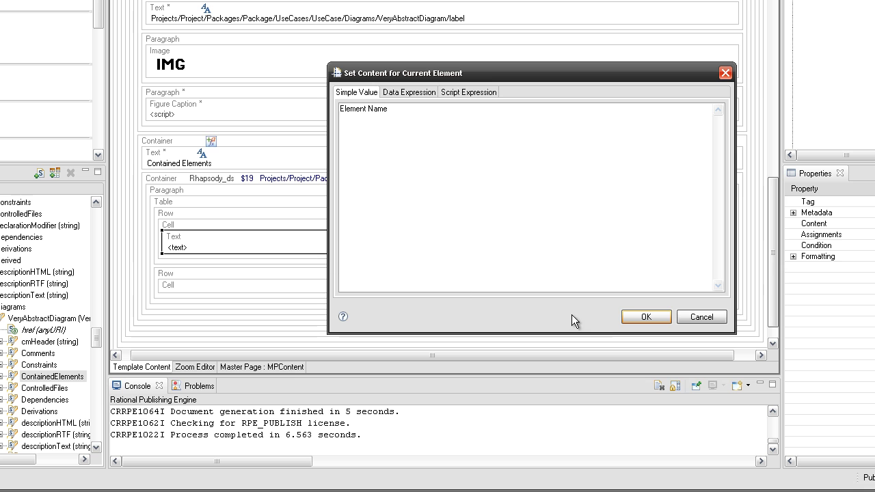
pyautogui.click(631, 318)
pyautogui.rightClick(549, 225)
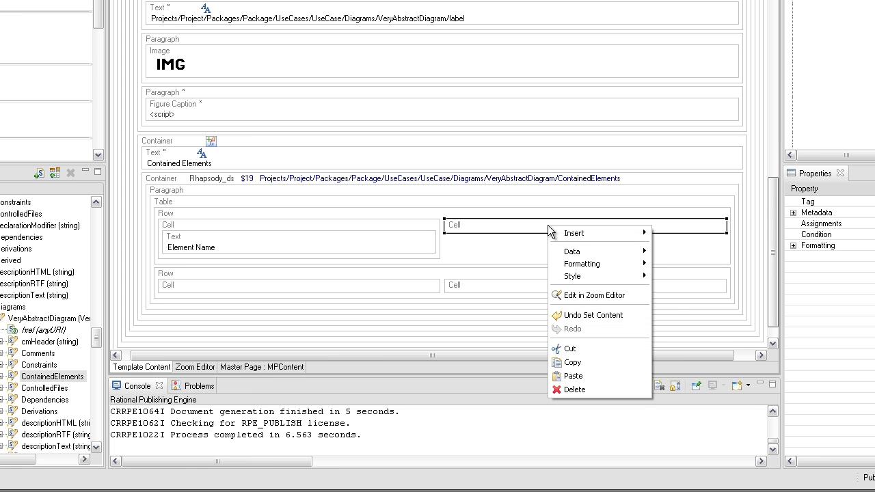
pyautogui.moveTo(595, 233)
pyautogui.click(679, 258)
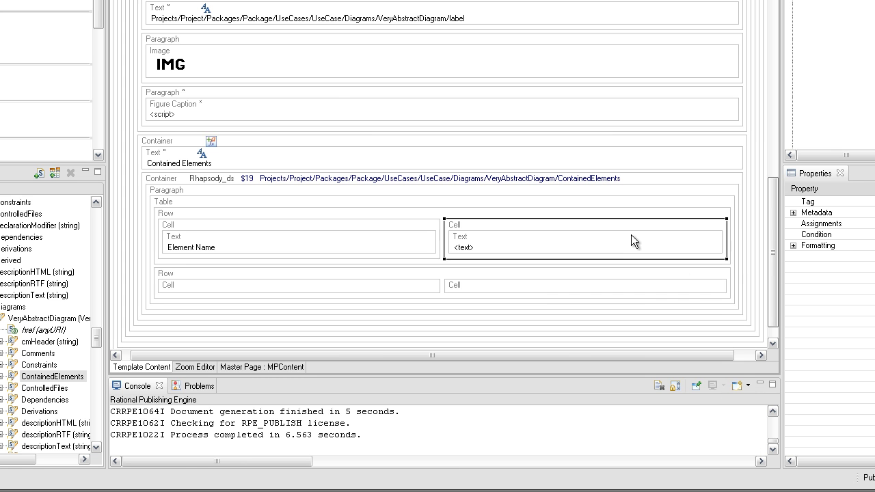
pyautogui.write('Element Type')
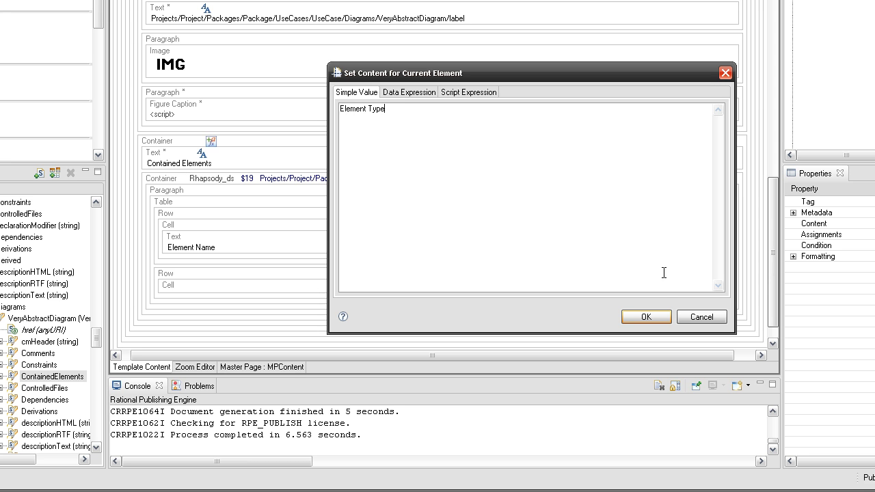
pyautogui.click(646, 316)
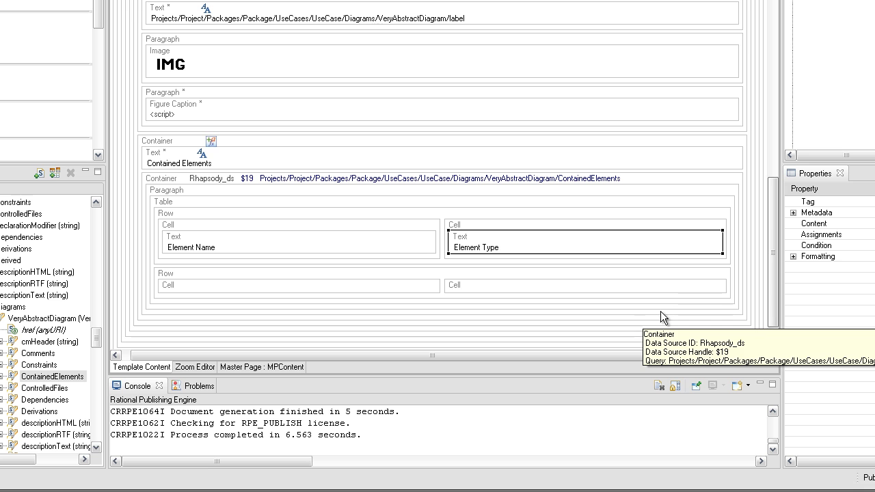
# - Bind the table's second row to the $20 ModelElement items of ContainedElements
pyautogui.doubleClick(8, 378)
pyautogui.moveTo(34, 387); pyautogui.dragTo(207, 279)
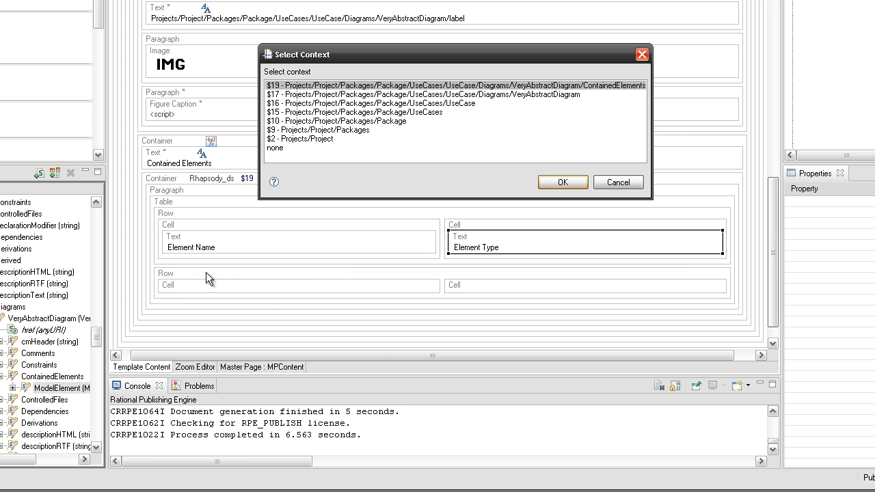
pyautogui.click(557, 182)
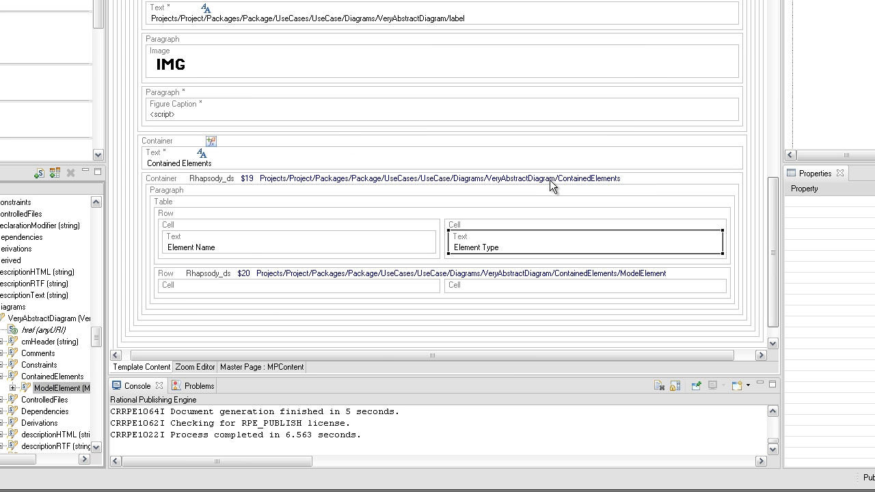
# - Add a text to the row's first cell that shows the $20 ModelElement label
pyautogui.rightClick(280, 283)
pyautogui.moveTo(328, 291)
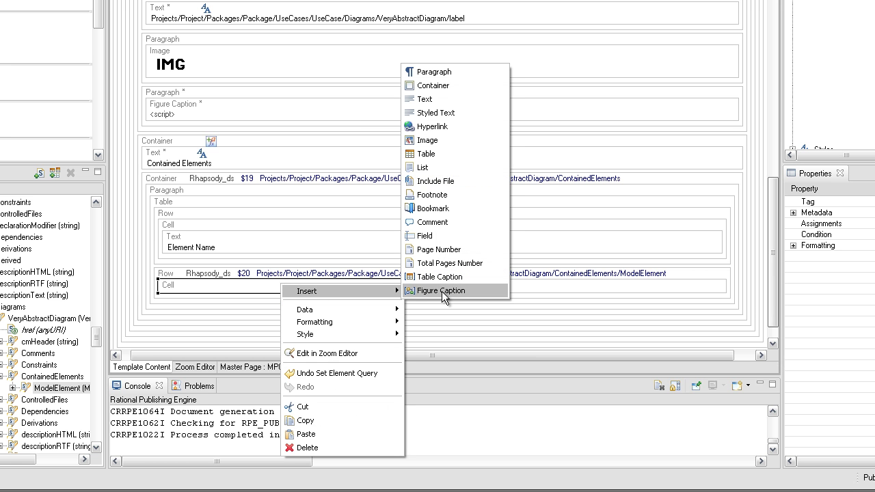
pyautogui.click(419, 101)
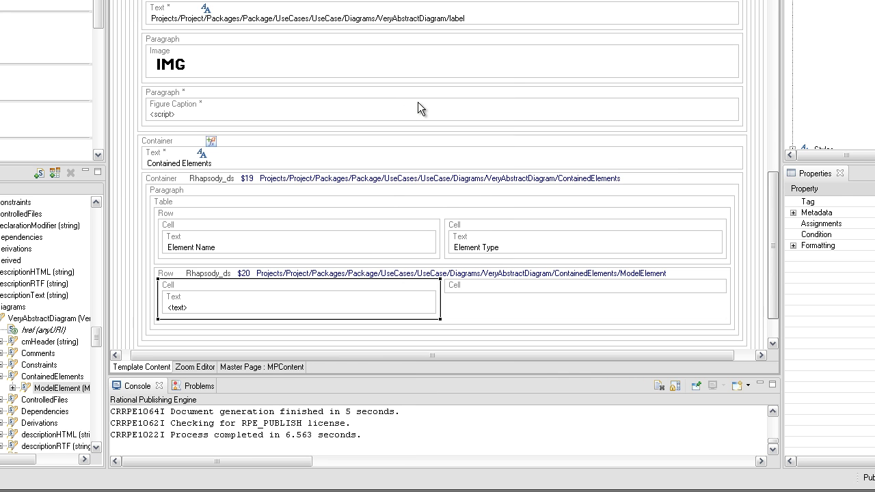
pyautogui.doubleClick(284, 297)
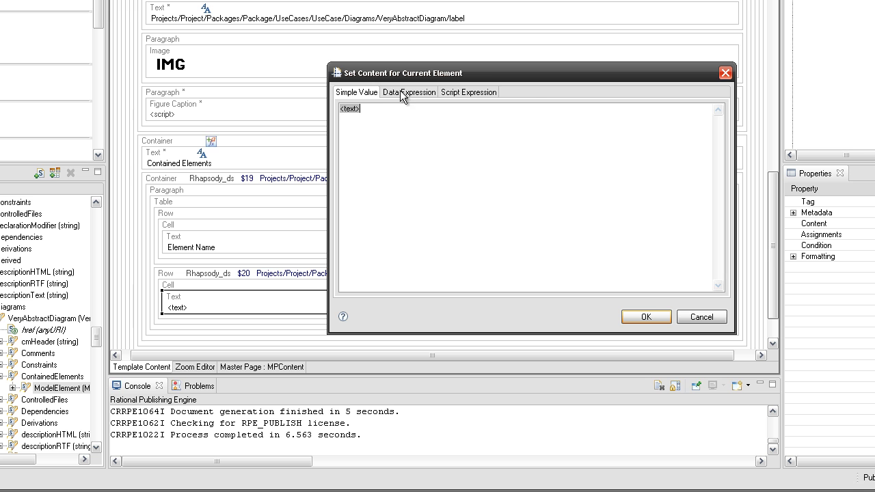
pyautogui.click(403, 93)
pyautogui.click(348, 120)
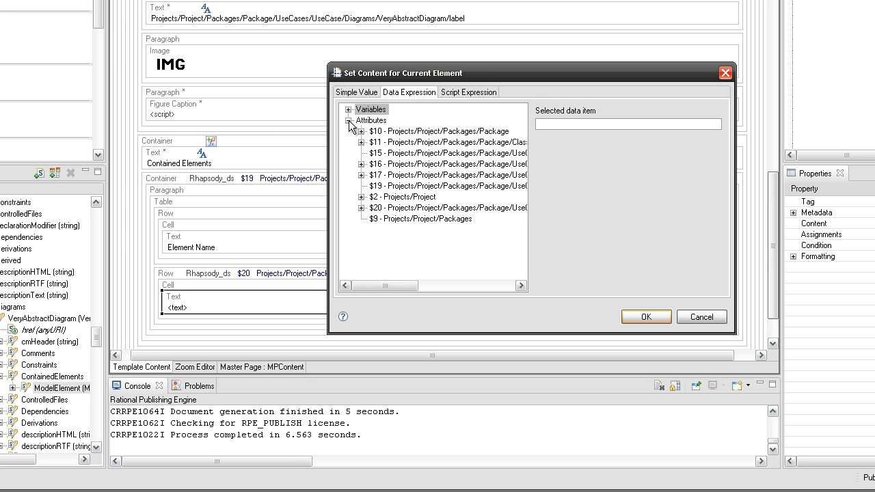
pyautogui.moveTo(328, 154); pyautogui.dragTo(187, 164)
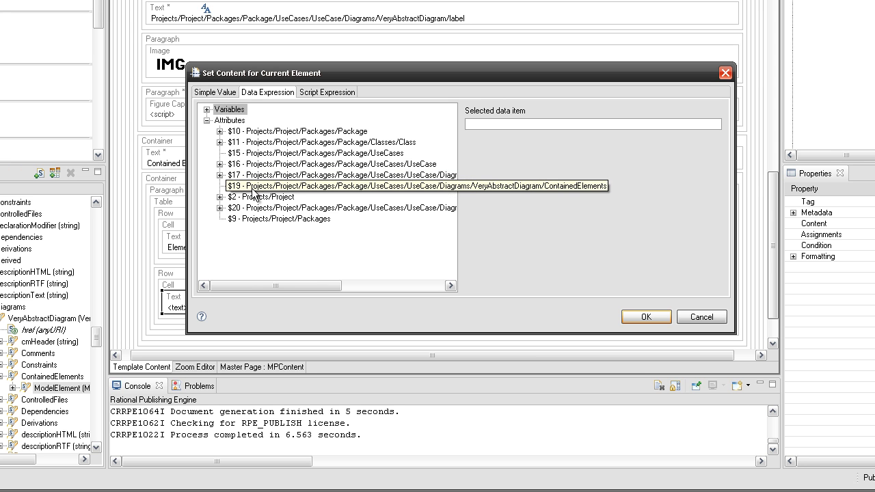
pyautogui.click(219, 207)
pyautogui.click(249, 229)
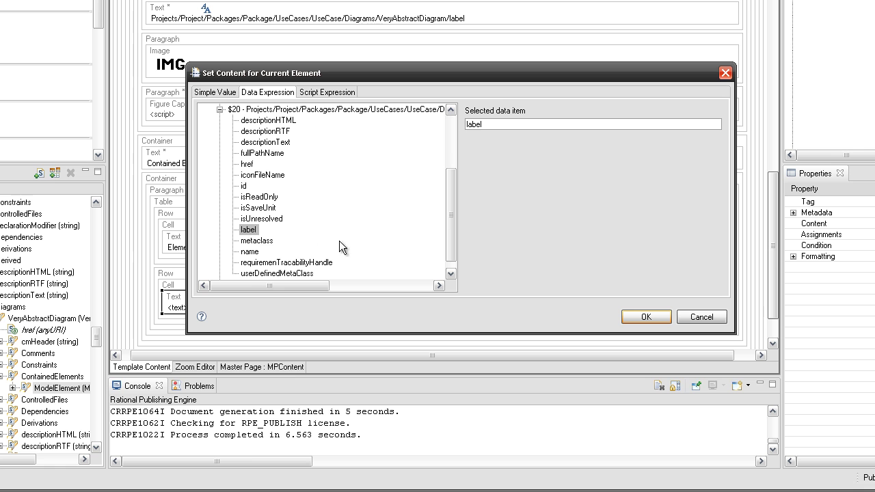
pyautogui.click(633, 316)
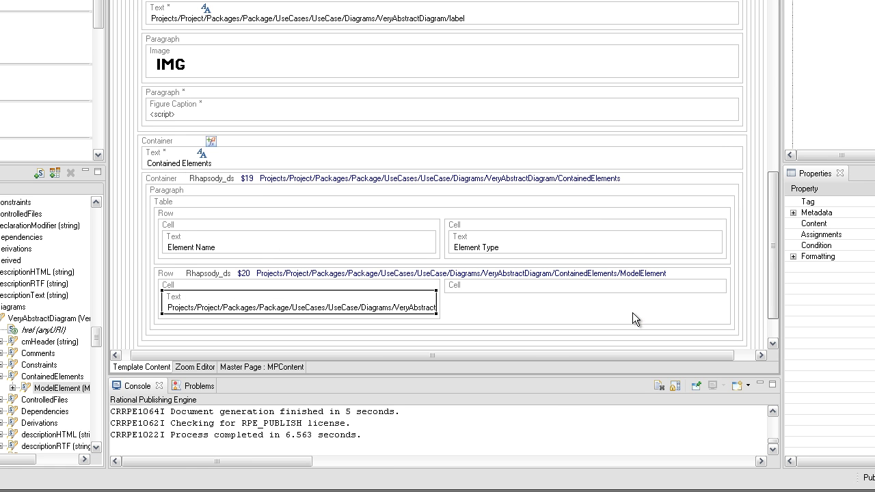
pyautogui.rightClick(547, 286)
# - Add a text to the second cell that shows the $20 ModelElement userDefinedMetaClass
pyautogui.moveTo(626, 294)
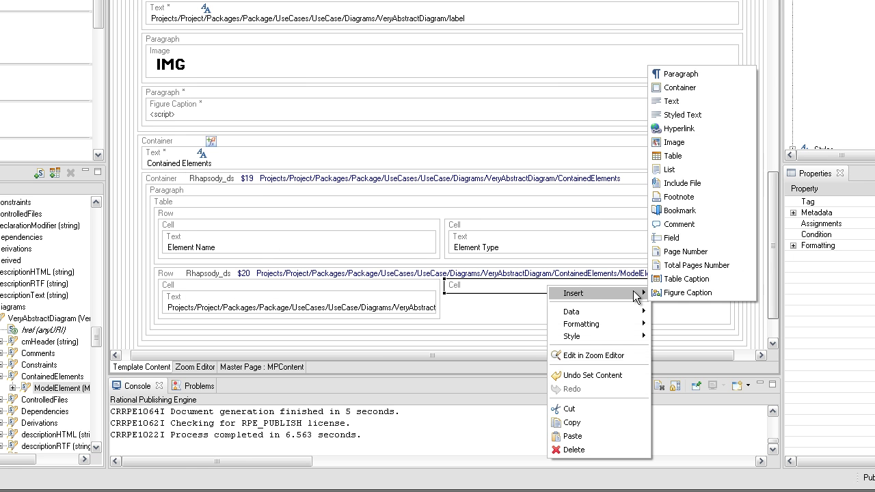
pyautogui.click(673, 101)
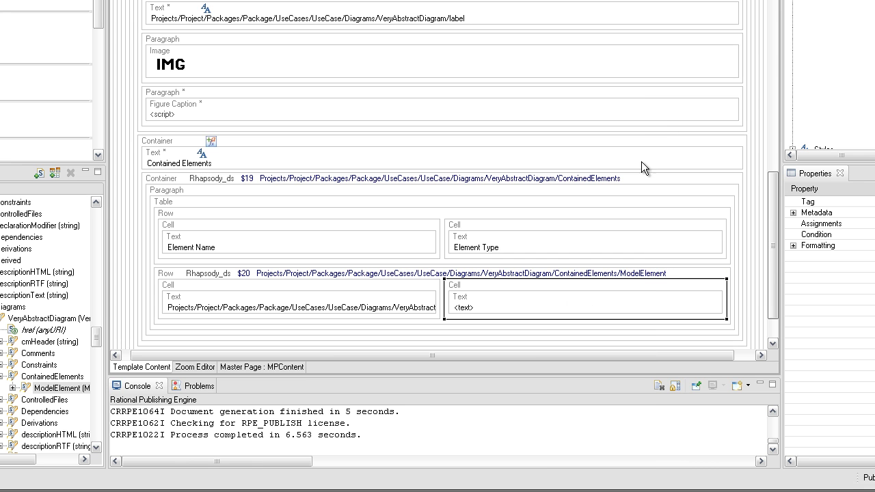
pyautogui.doubleClick(560, 307)
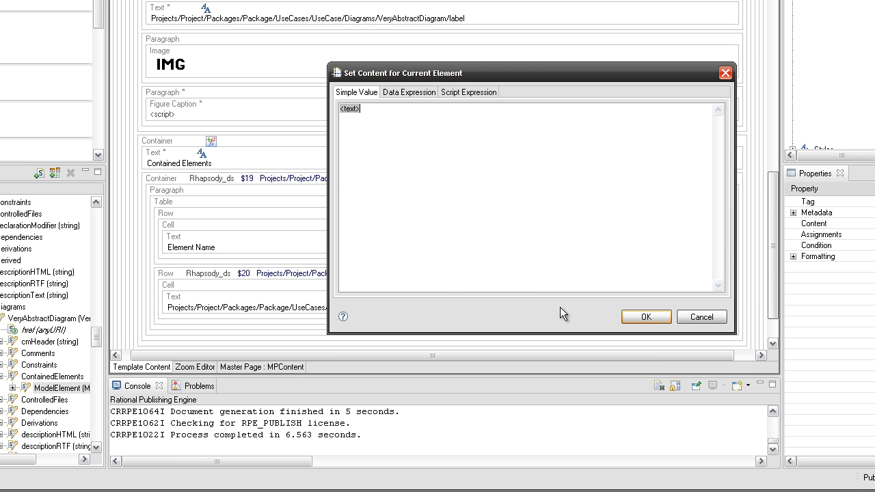
pyautogui.click(402, 92)
pyautogui.click(348, 121)
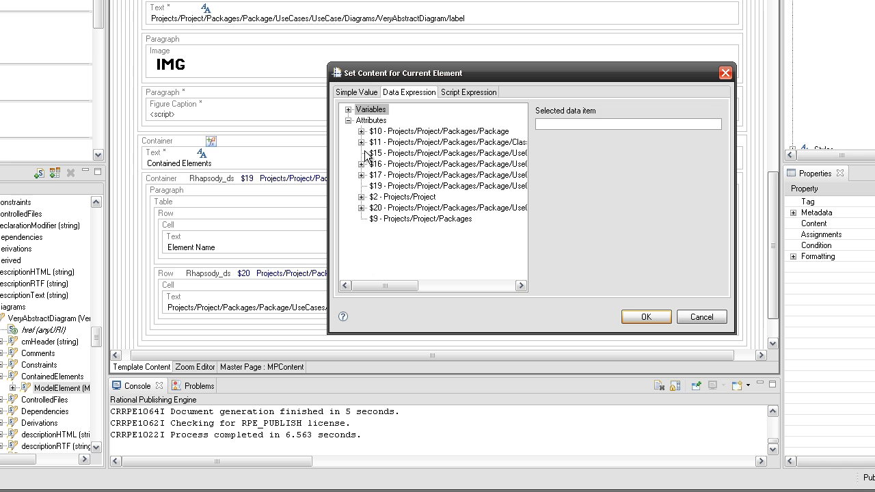
pyautogui.click(361, 207)
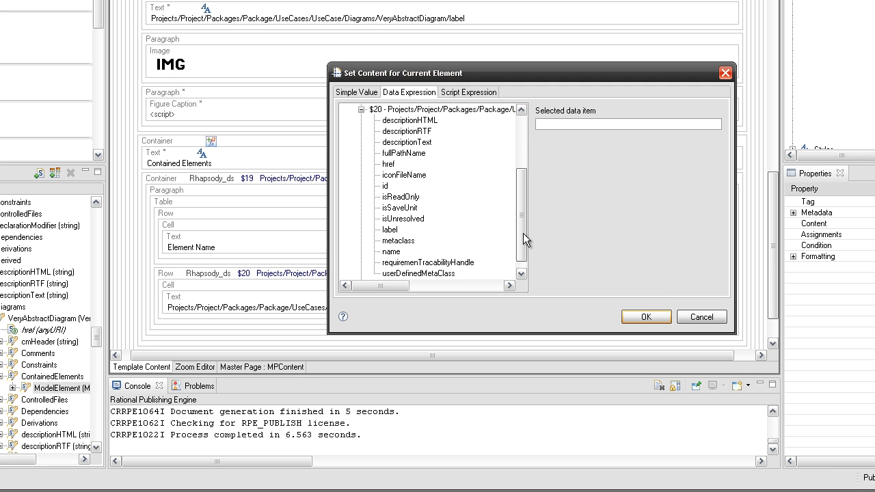
pyautogui.moveTo(523, 235); pyautogui.dragTo(523, 243)
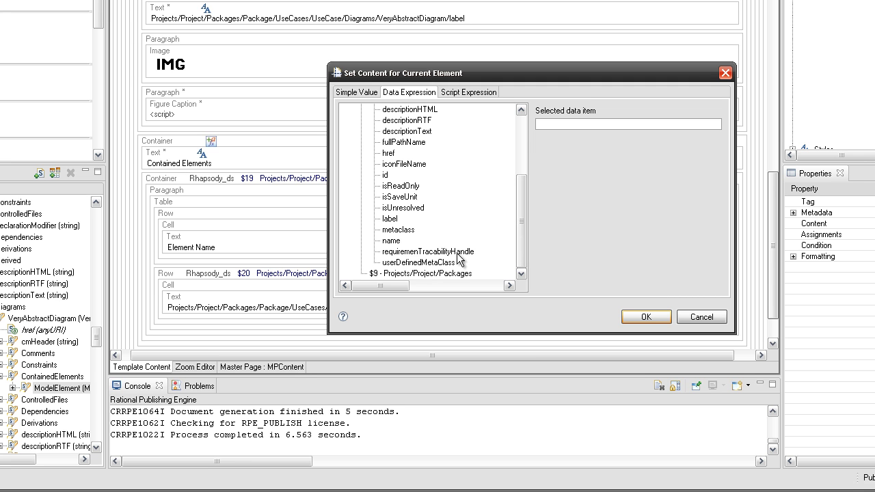
pyautogui.click(445, 264)
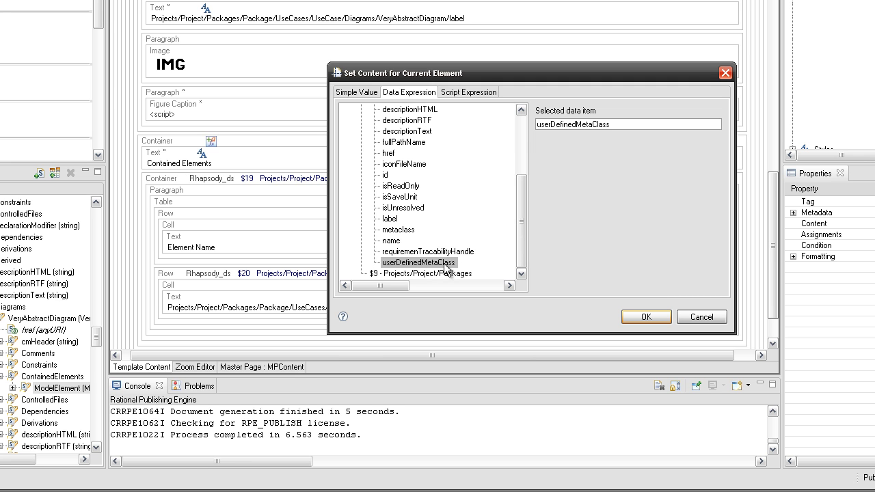
pyautogui.click(642, 316)
# - Copy the $16 use case paragraph block, paste it below the original, and select the pasted paragraph
pyautogui.click(449, 25)
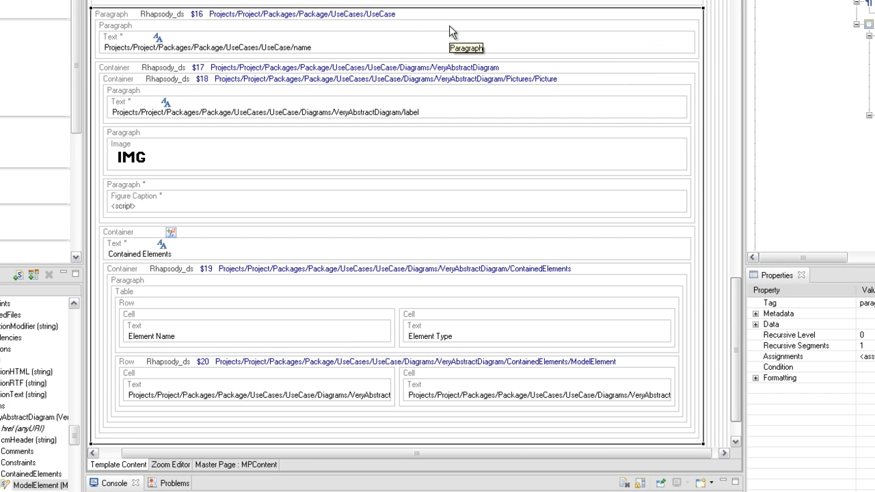
pyautogui.rightClick(445, 13)
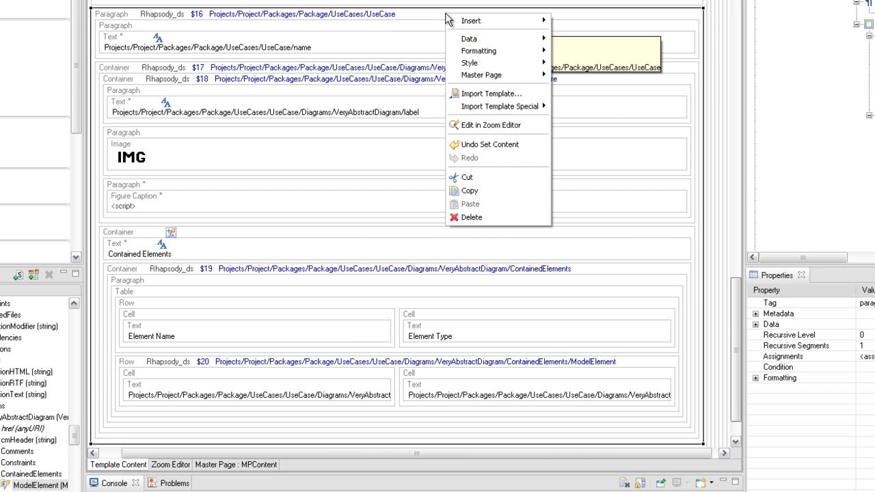
pyautogui.click(494, 189)
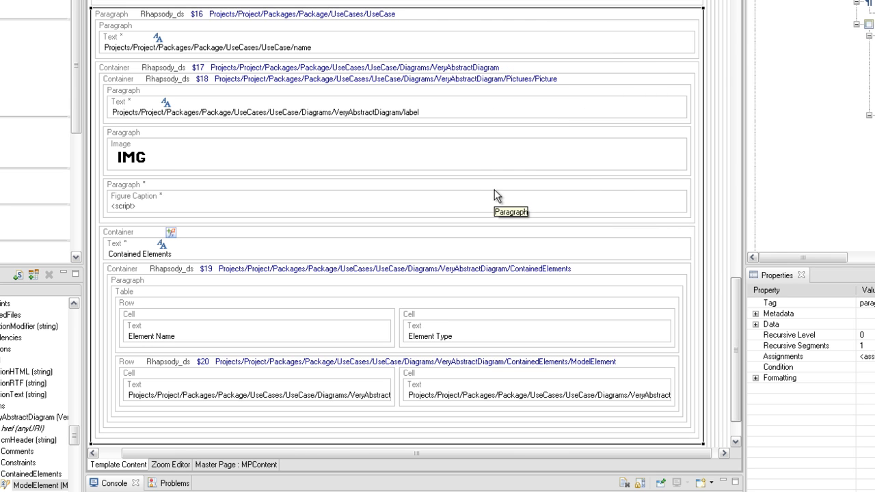
pyautogui.scroll(-2, 478, 253)
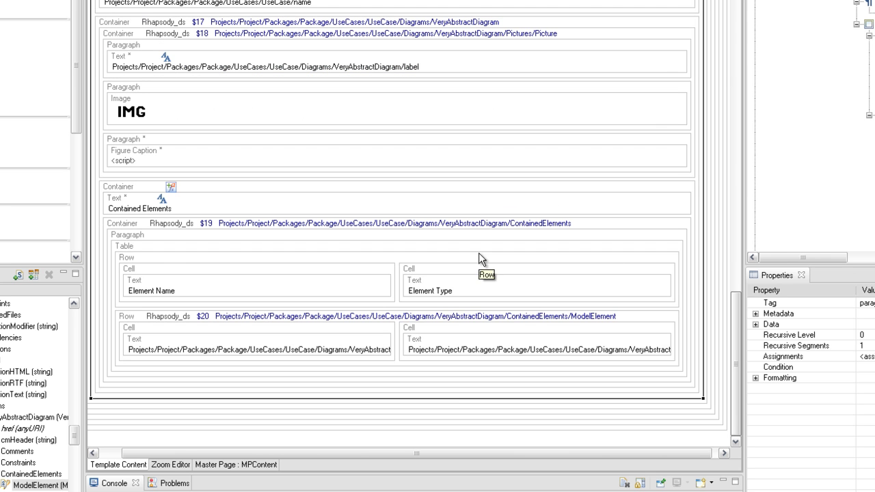
pyautogui.rightClick(448, 401)
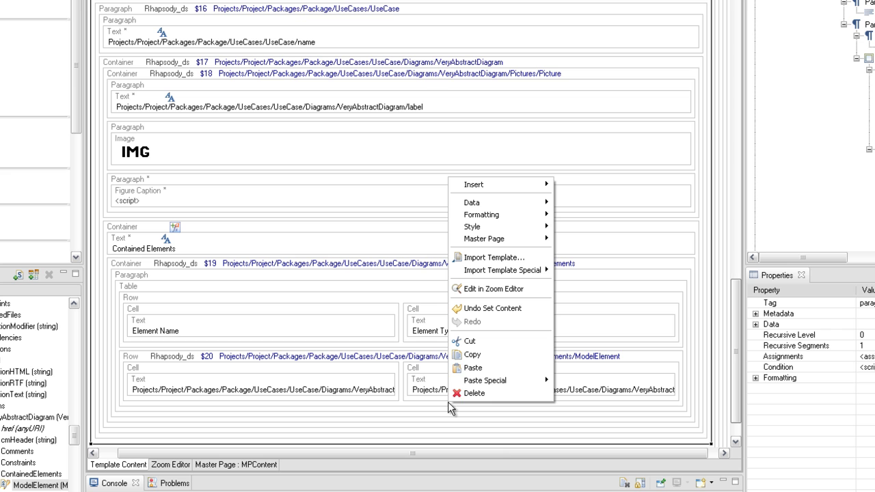
pyautogui.click(480, 369)
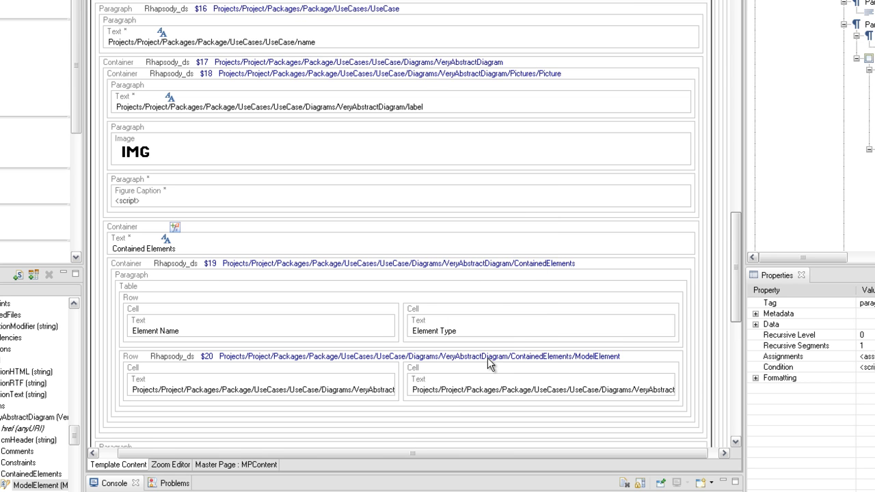
pyautogui.scroll(-3, 509, 349)
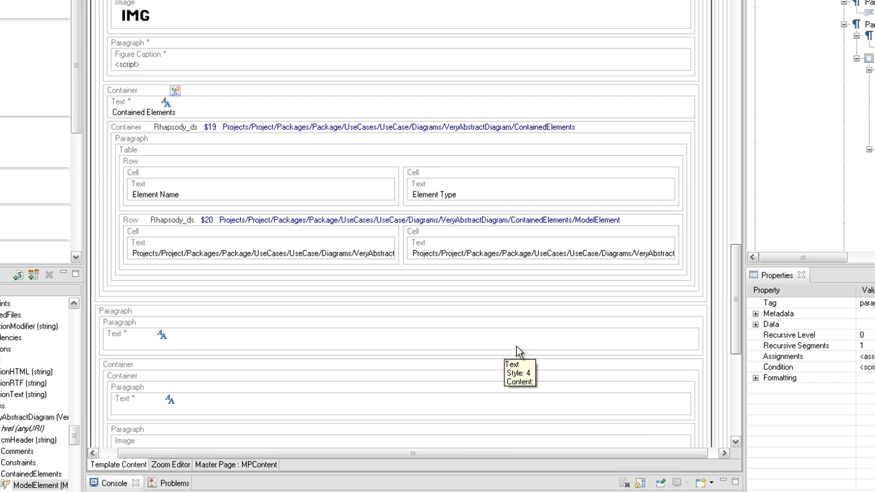
pyautogui.click(550, 364)
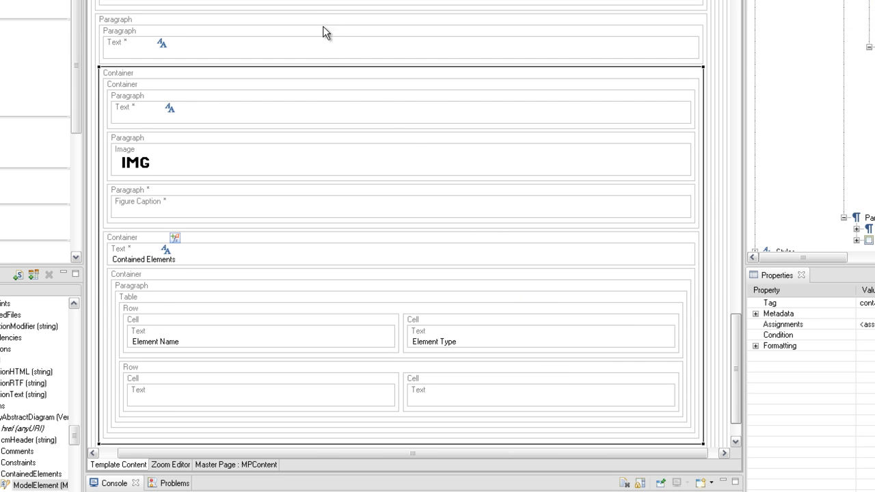
pyautogui.click(325, 18)
pyautogui.scroll(3, 434, 117)
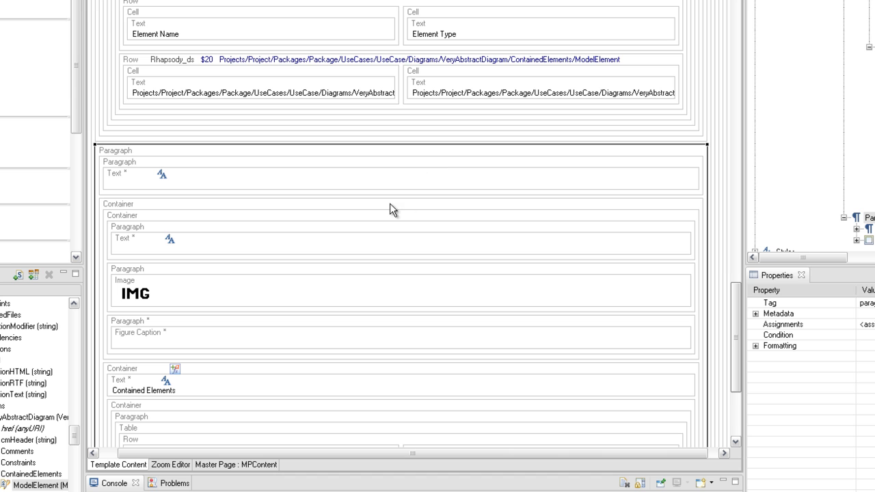
pyautogui.rightClick(219, 149)
# - Give the pasted paragraph the condition extractSequenceDiagrams == "On"
pyautogui.moveTo(276, 176)
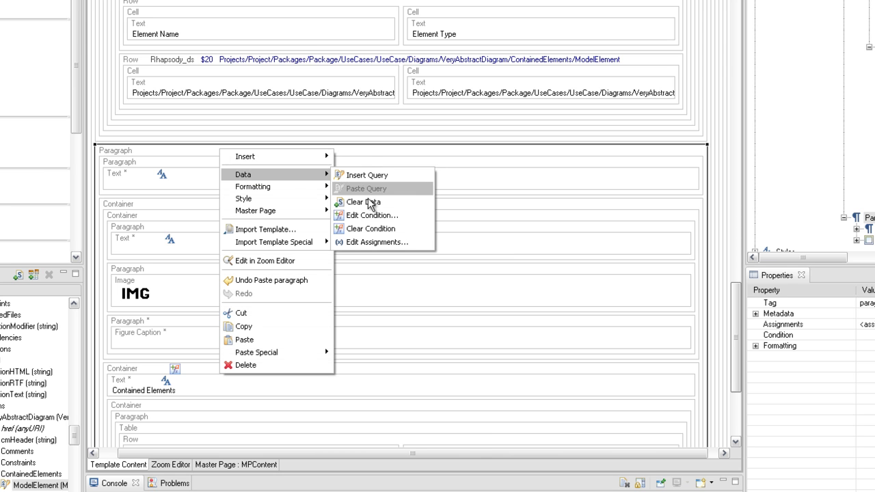
pyautogui.click(374, 218)
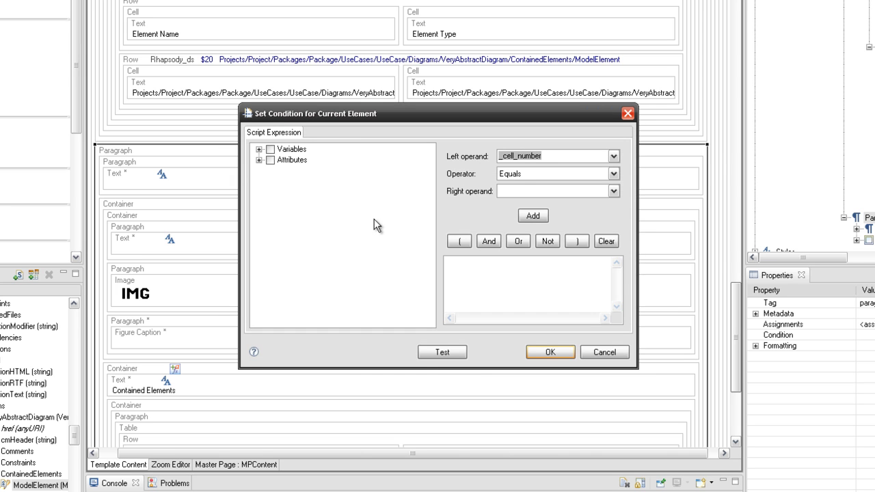
pyautogui.click(259, 149)
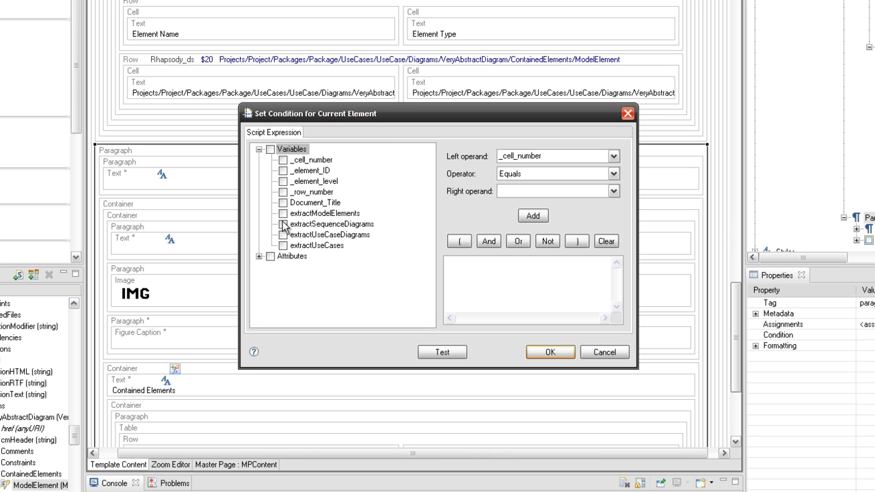
pyautogui.moveTo(315, 224); pyautogui.dragTo(520, 272)
pyautogui.click(549, 272)
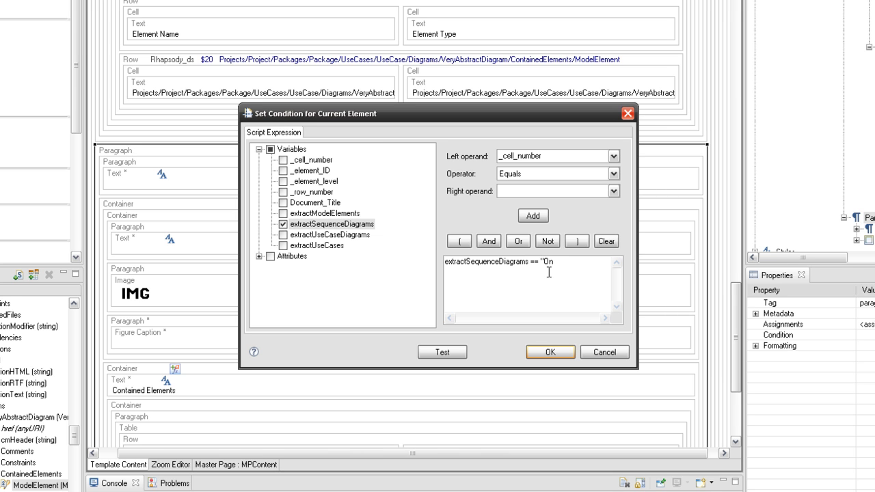
pyautogui.click(562, 351)
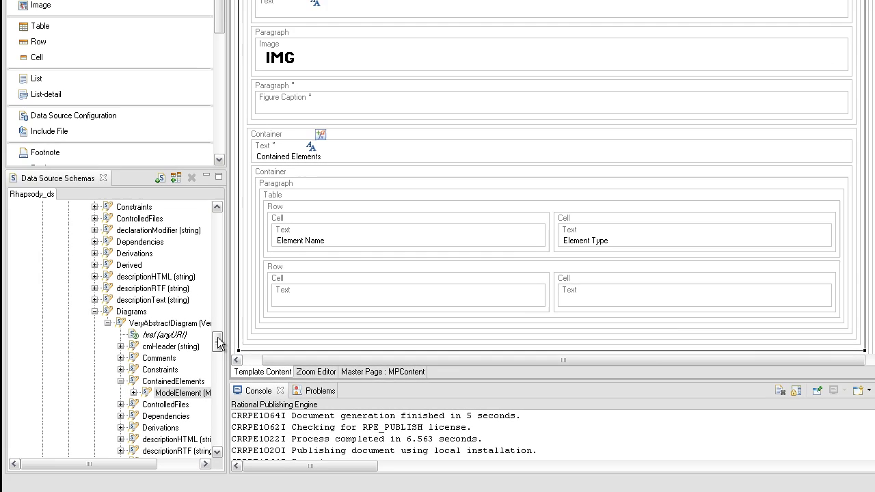
# - Bind the pasted paragraph to the $21 SequenceDiagrams query
pyautogui.scroll(2, 74, 428)
pyautogui.moveTo(216, 335); pyautogui.dragTo(216, 325)
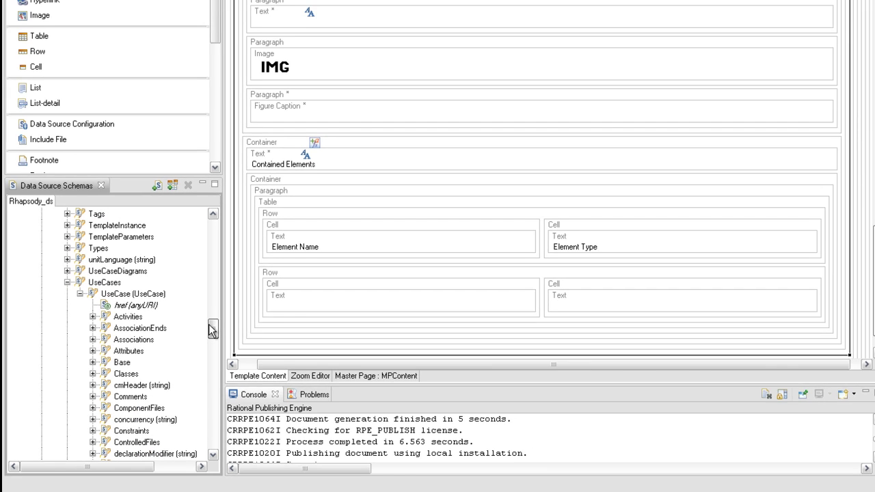
pyautogui.moveTo(216, 325); pyautogui.dragTo(216, 304)
pyautogui.moveTo(117, 441); pyautogui.dragTo(343, 22)
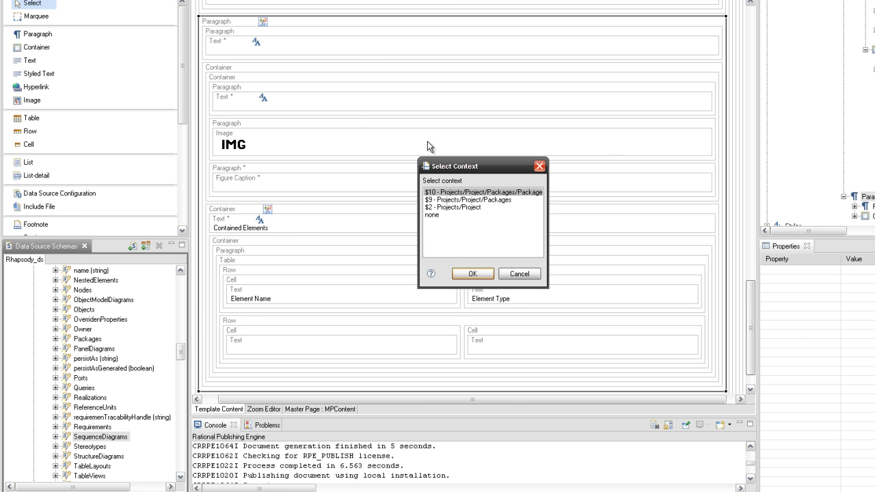
pyautogui.click(472, 274)
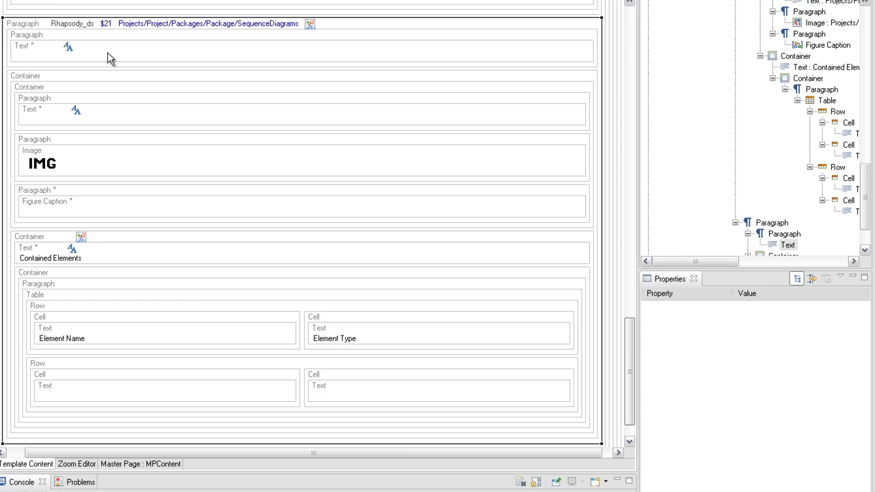
# - Set the top text to 'Sequence Diagram' and attach SequenceDiagram to the container
pyautogui.doubleClick(107, 51)
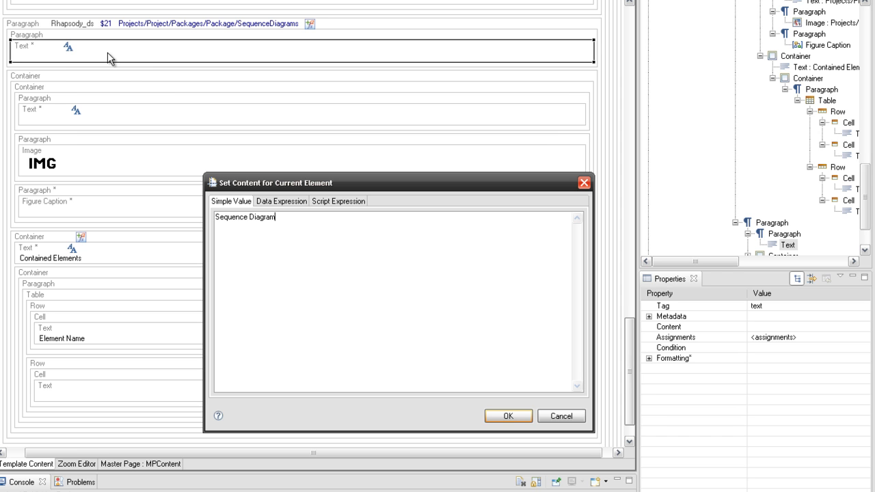
pyautogui.click(526, 418)
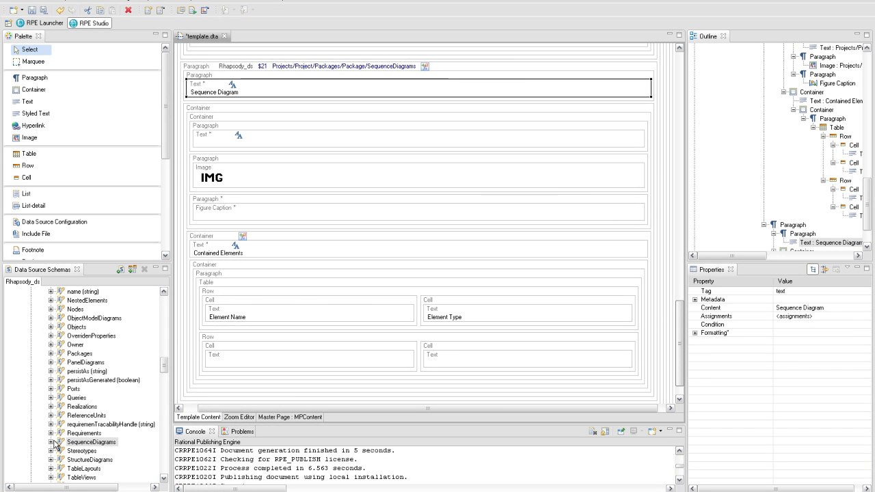
pyautogui.click(50, 442)
pyautogui.moveTo(96, 451); pyautogui.dragTo(304, 113)
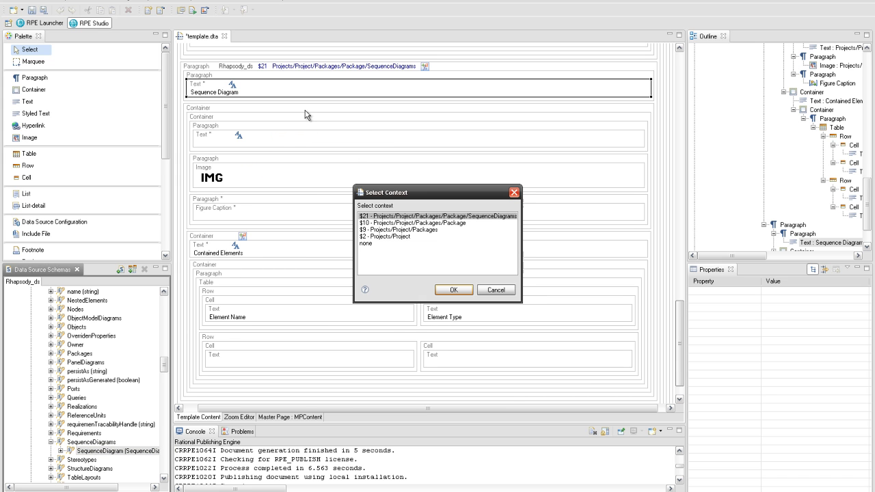
# - Bind the container to $23 SequenceDiagram and set its first text to the label attribute
pyautogui.click(452, 290)
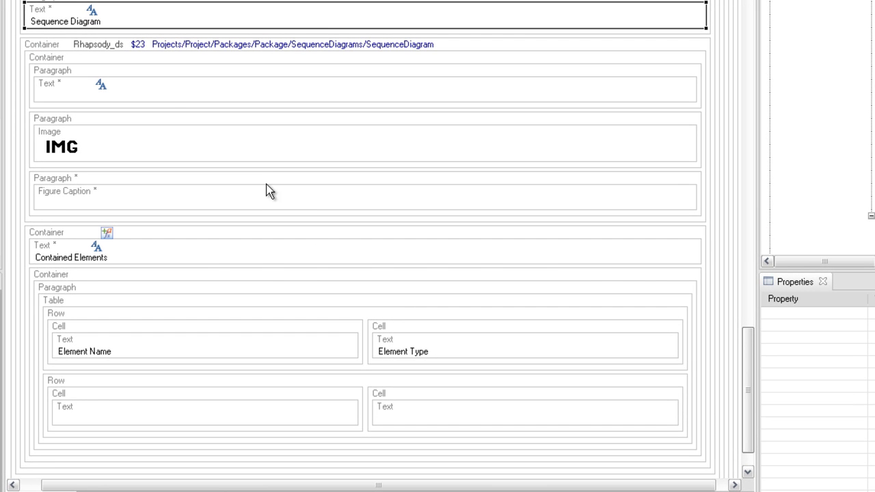
pyautogui.doubleClick(151, 92)
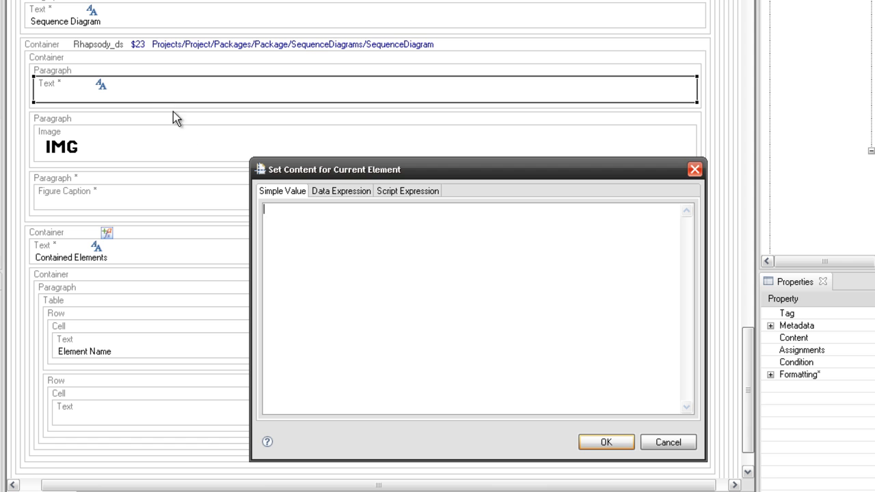
pyautogui.click(328, 195)
pyautogui.click(273, 223)
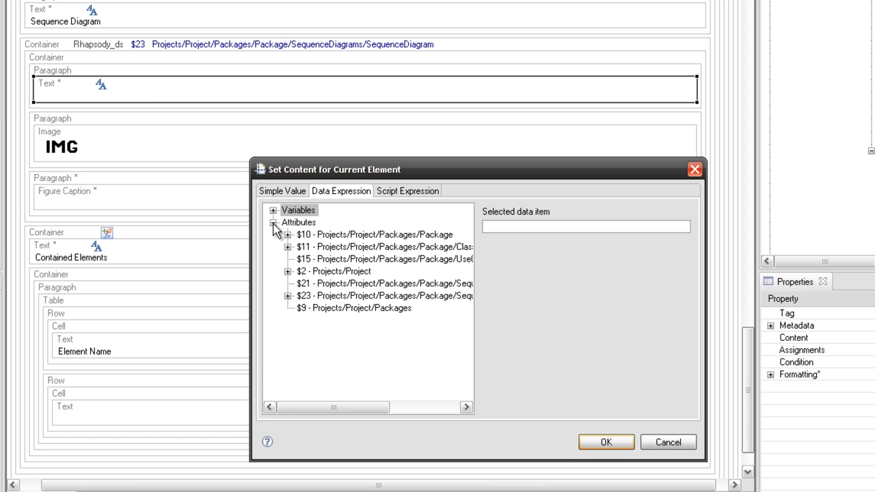
pyautogui.moveTo(250, 267); pyautogui.dragTo(10, 268)
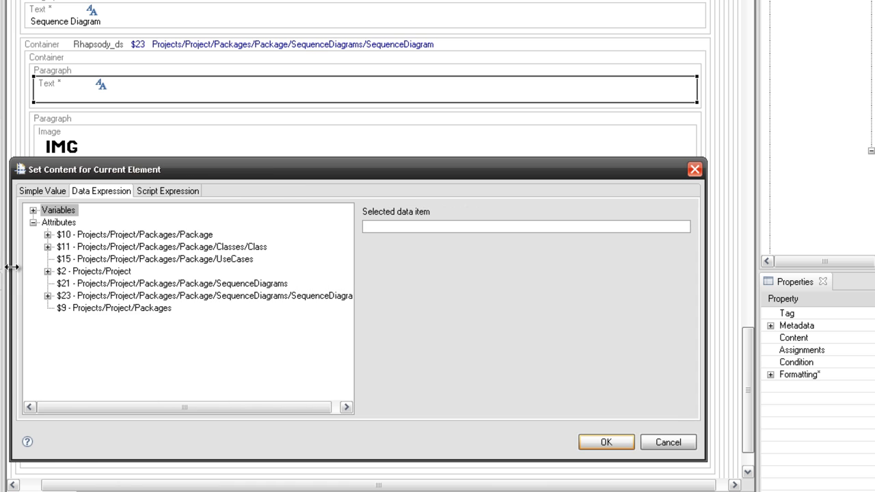
pyautogui.click(47, 296)
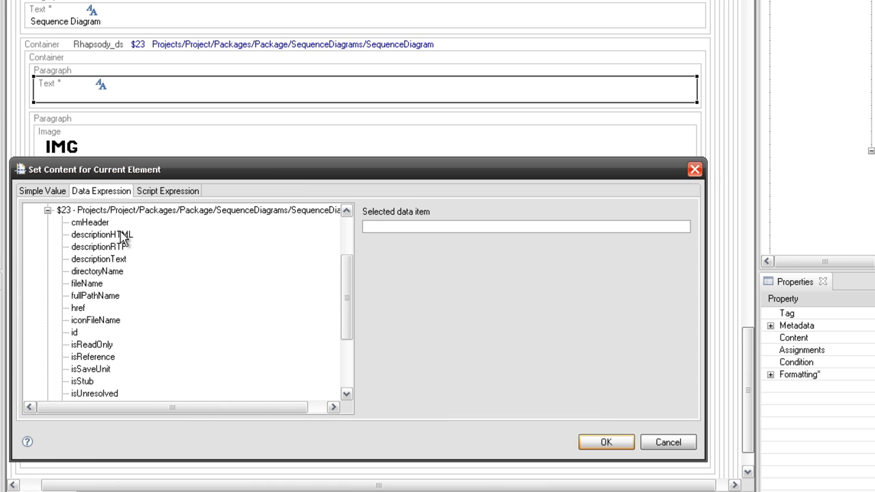
pyautogui.scroll(-2, 137, 278)
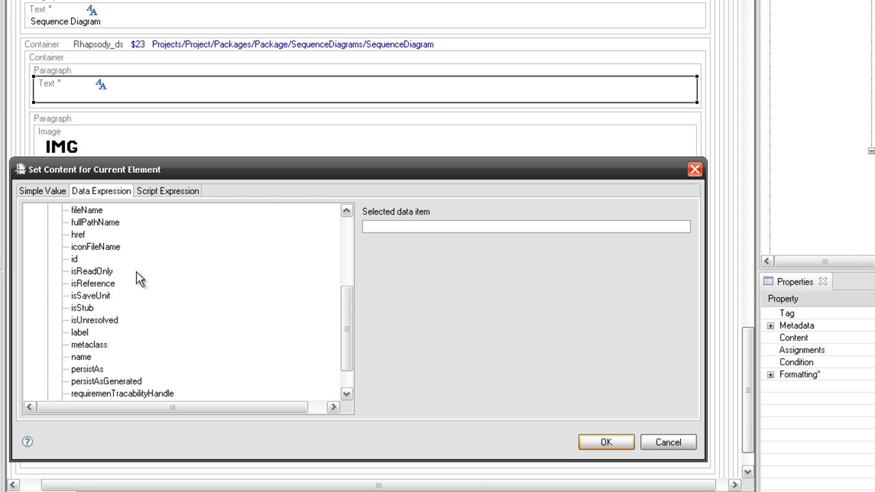
pyautogui.click(87, 332)
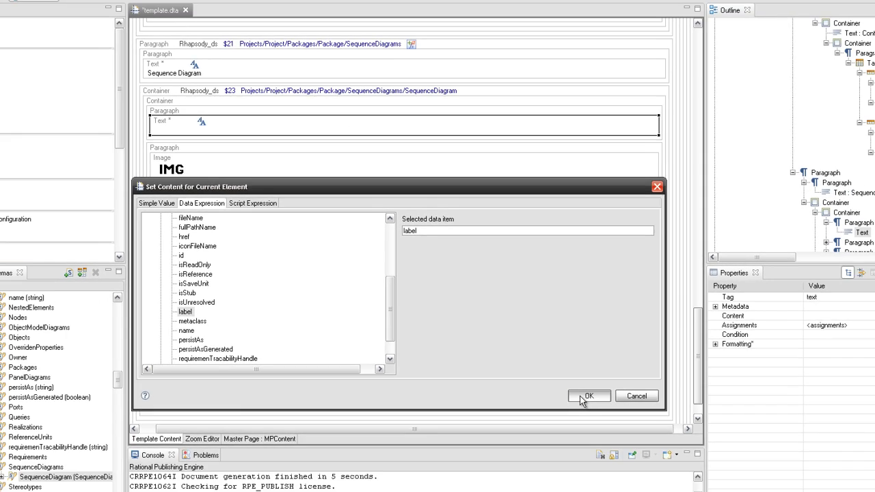
pyautogui.click(587, 438)
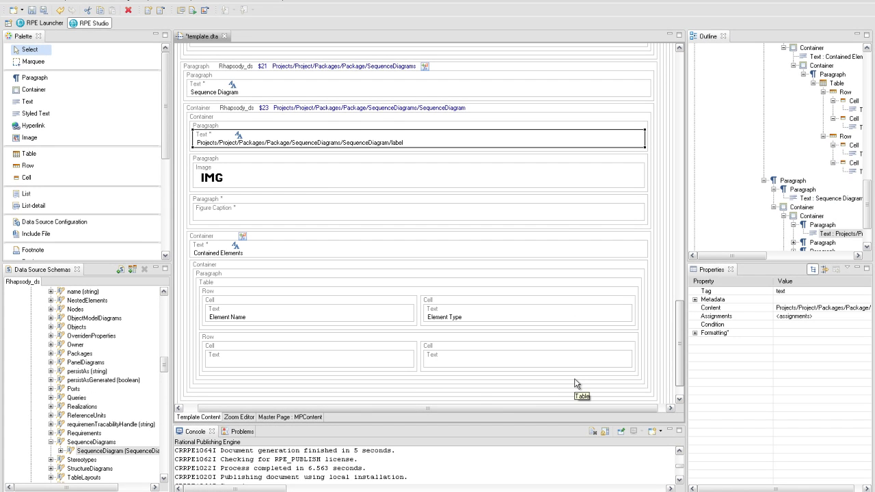
# - Bind the image paragraph to the $24 SequenceDiagram/Pictures/Picture query
pyautogui.click(60, 451)
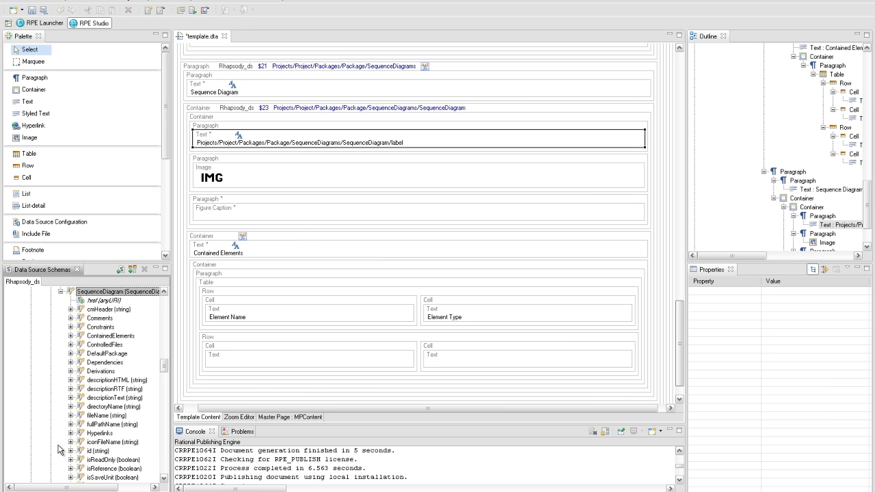
pyautogui.scroll(-4, 60, 449)
pyautogui.scroll(-2, 60, 449)
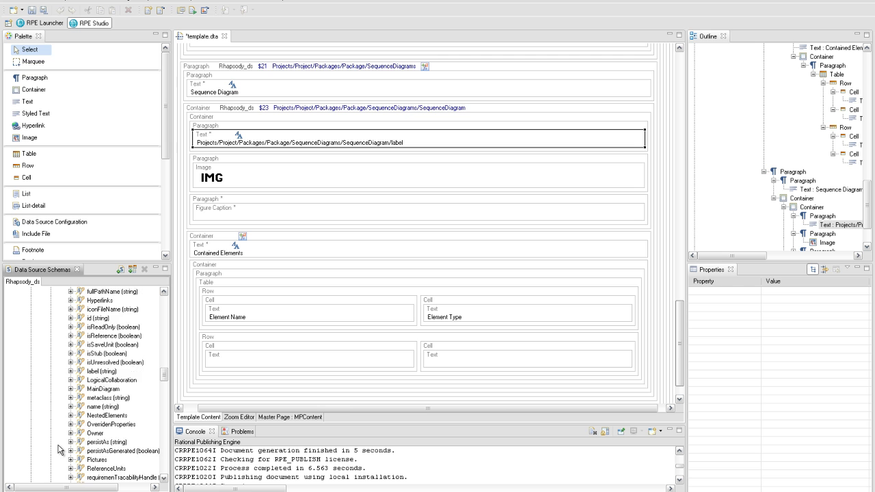
pyautogui.click(71, 433)
pyautogui.moveTo(100, 442); pyautogui.dragTo(251, 158)
pyautogui.click(478, 286)
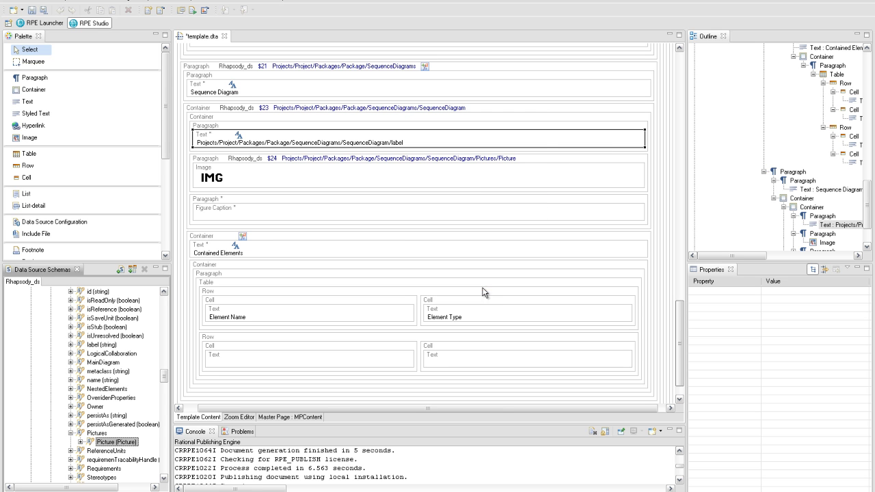
# - Set the image's data expression to the Picture query's path attribute
pyautogui.doubleClick(328, 179)
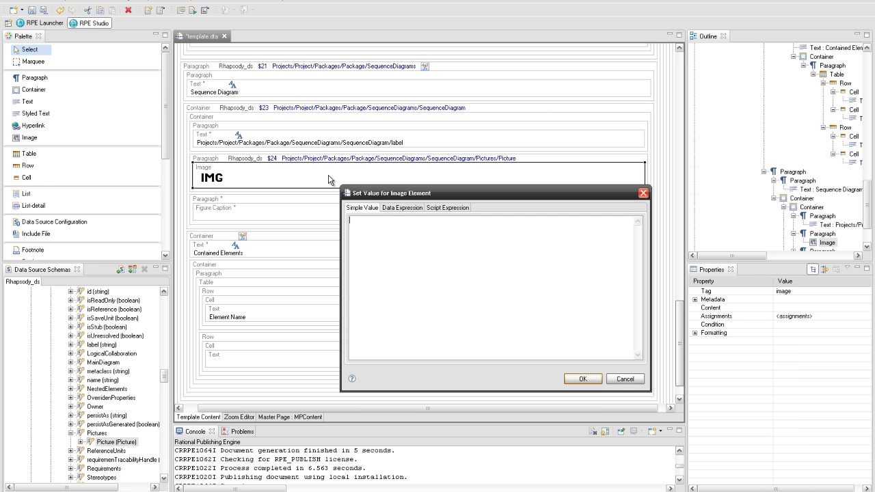
pyautogui.click(388, 209)
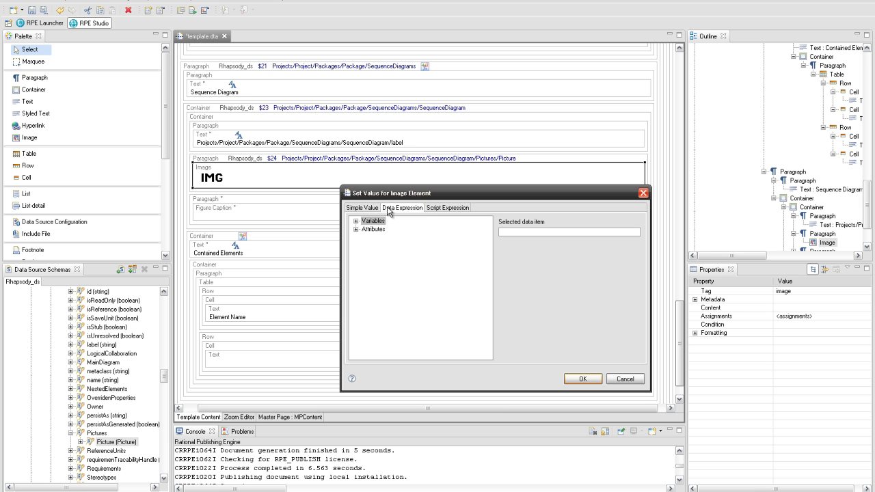
pyautogui.click(356, 230)
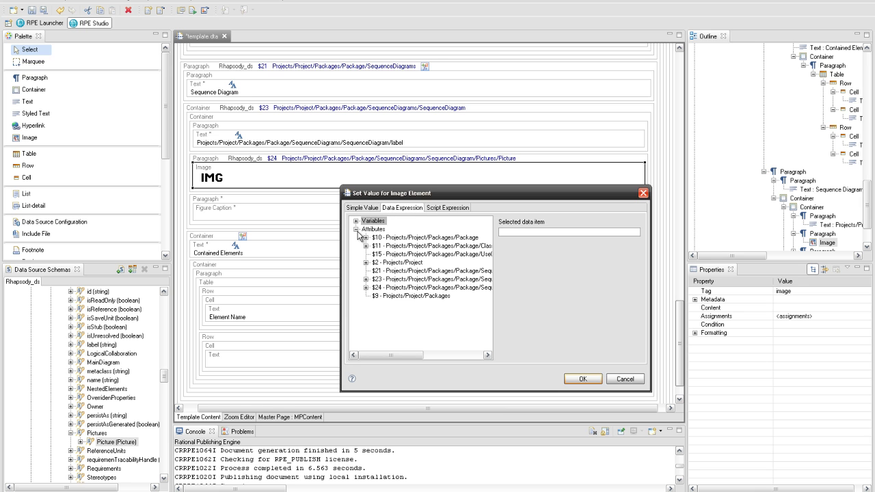
pyautogui.click(367, 287)
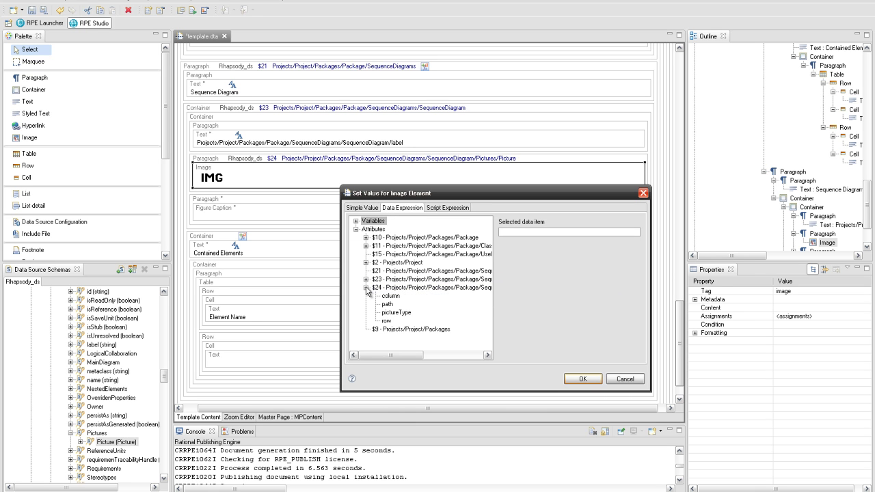
pyautogui.click(388, 306)
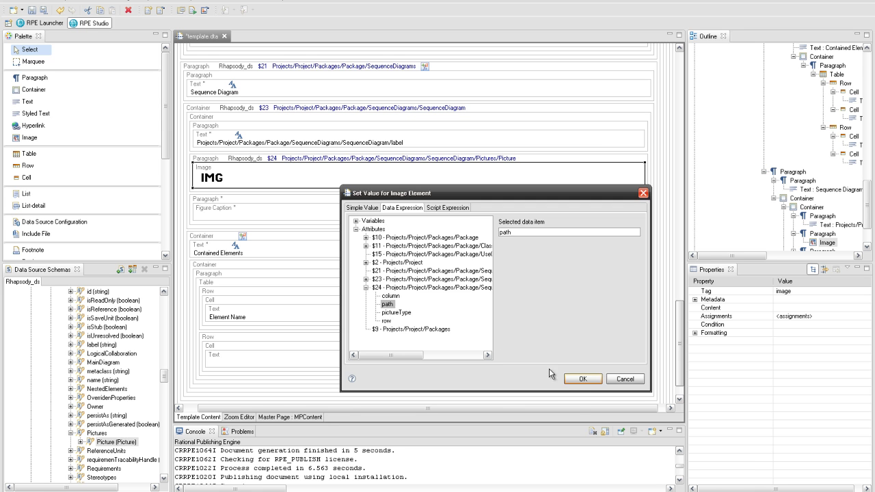
pyautogui.click(574, 380)
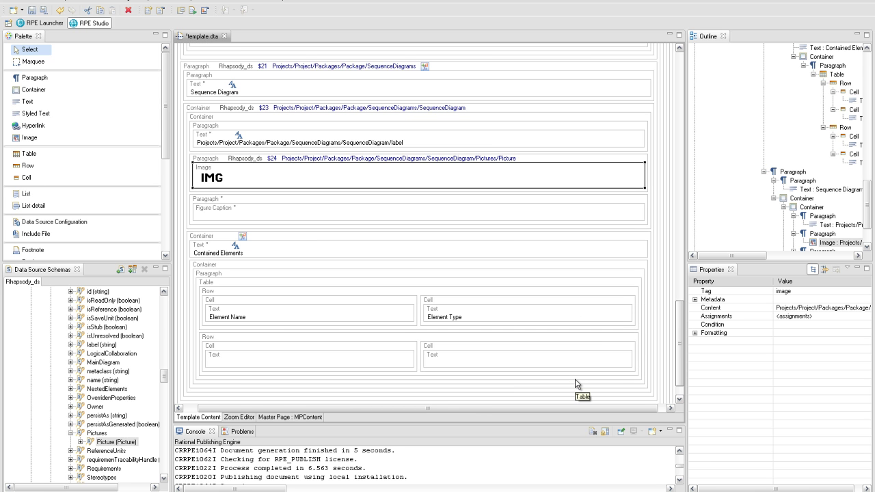
pyautogui.doubleClick(380, 219)
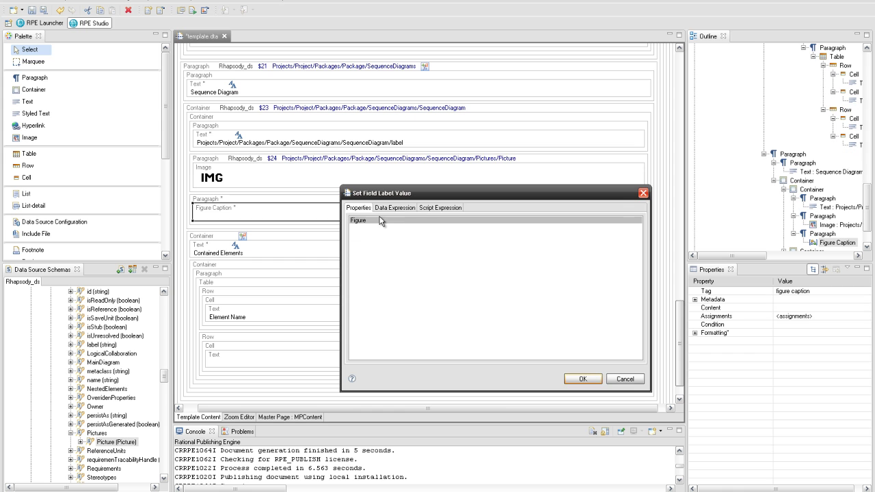
# - Set the figure caption to the script expression name + " Figure"
pyautogui.click(423, 209)
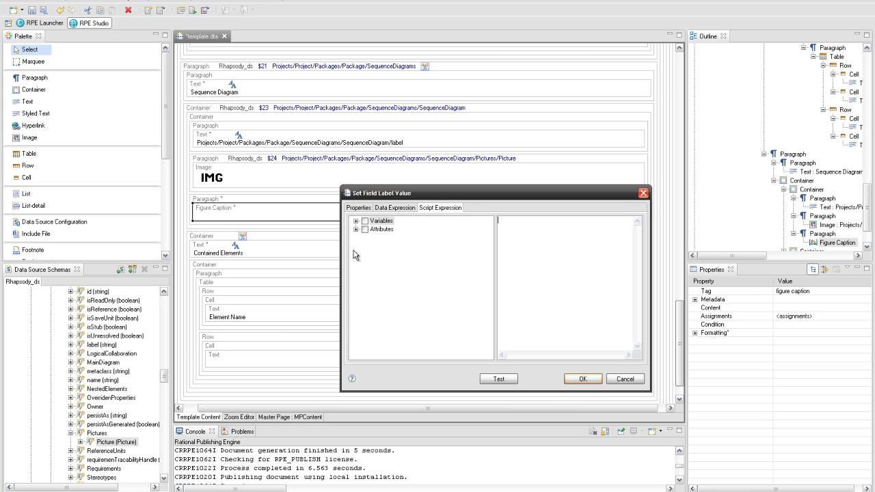
pyautogui.click(355, 229)
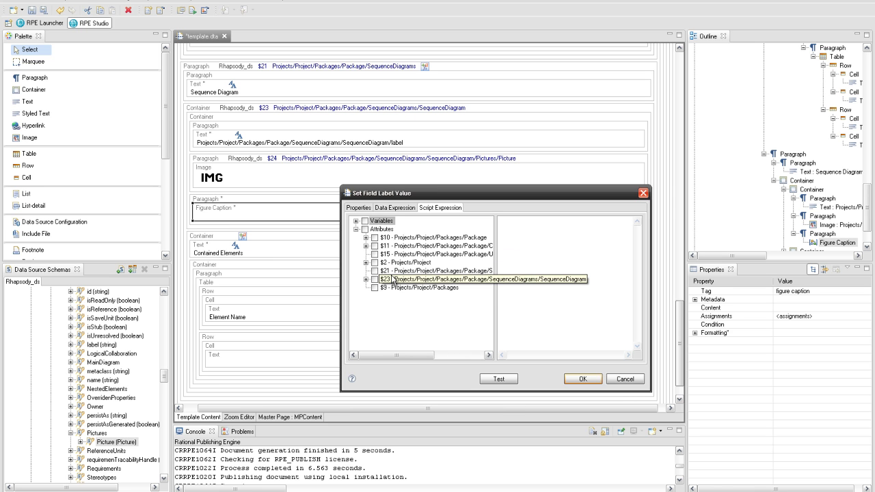
pyautogui.click(366, 279)
pyautogui.scroll(-3, 366, 282)
pyautogui.click(385, 297)
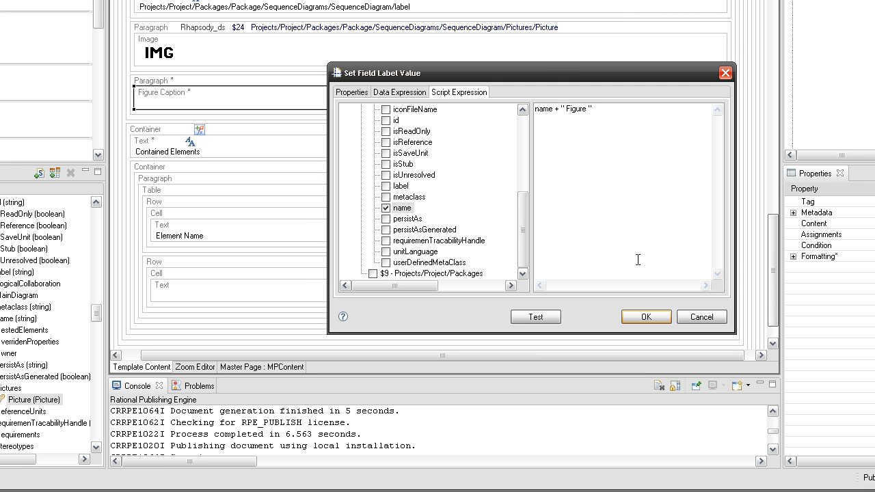
pyautogui.click(638, 311)
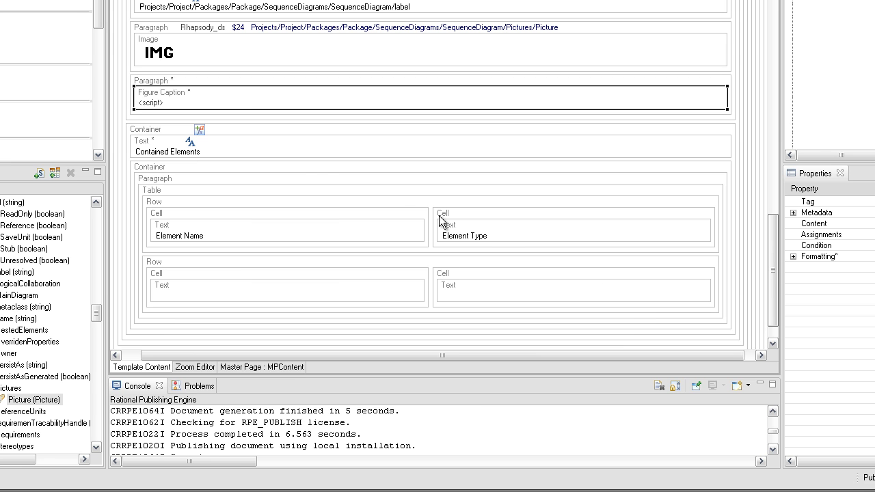
# - Make the table's second row iterate $26 ModelElement under ContainedElements
pyautogui.moveTo(197, 131)
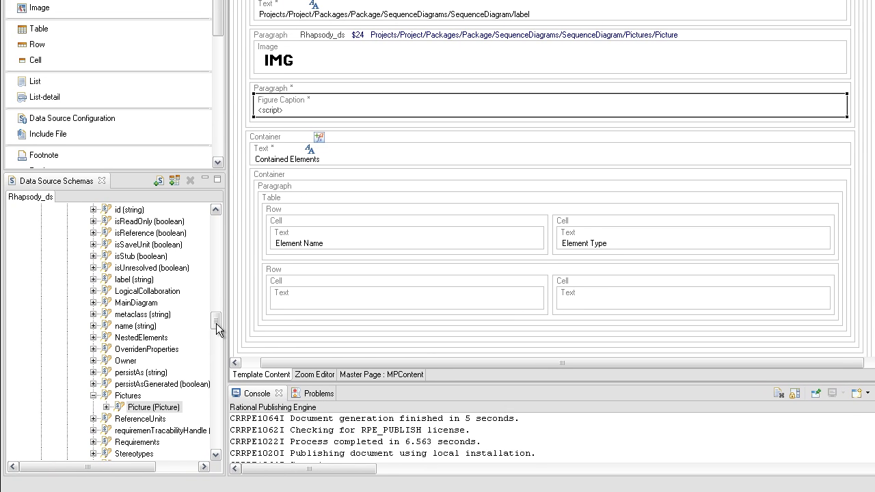
pyautogui.moveTo(216, 322); pyautogui.dragTo(335, 175)
pyautogui.click(626, 201)
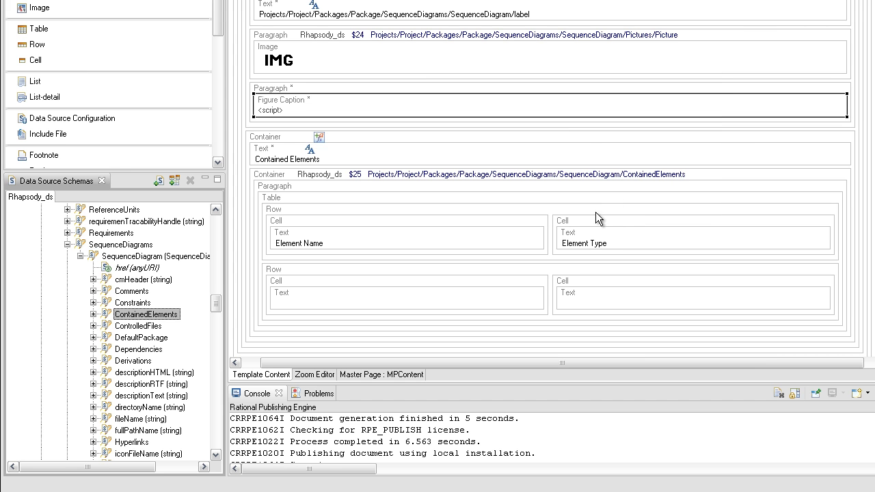
pyautogui.click(92, 314)
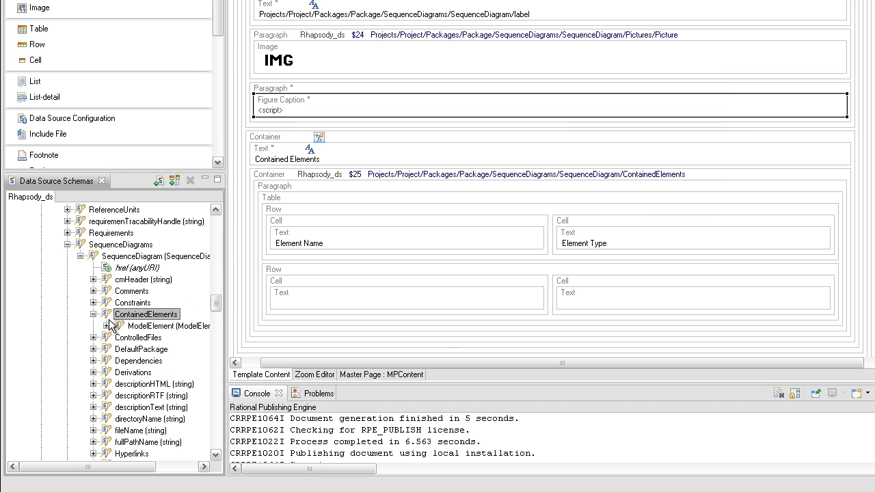
pyautogui.moveTo(134, 330); pyautogui.dragTo(320, 271)
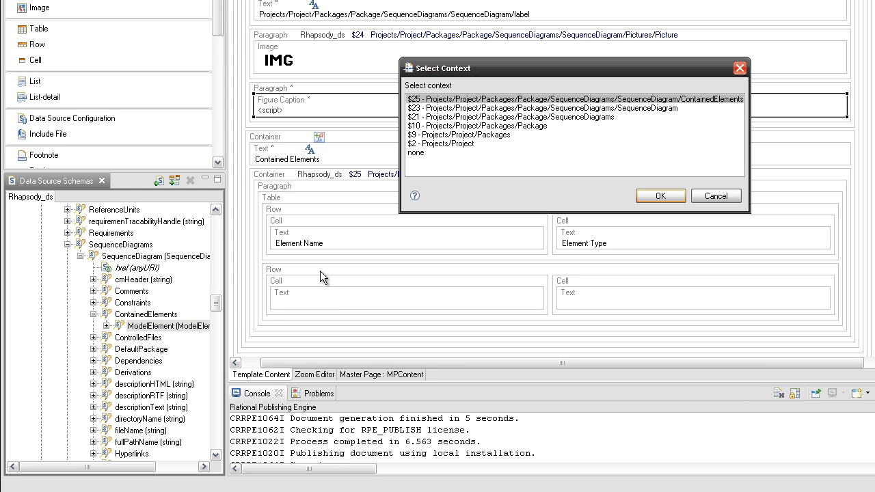
pyautogui.click(653, 197)
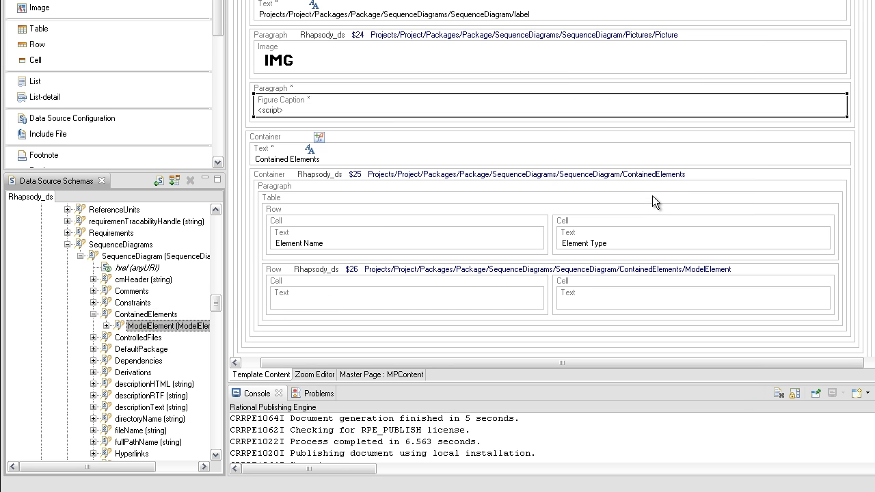
# - Set the row's first text cell to the ModelElement label attribute
pyautogui.doubleClick(487, 296)
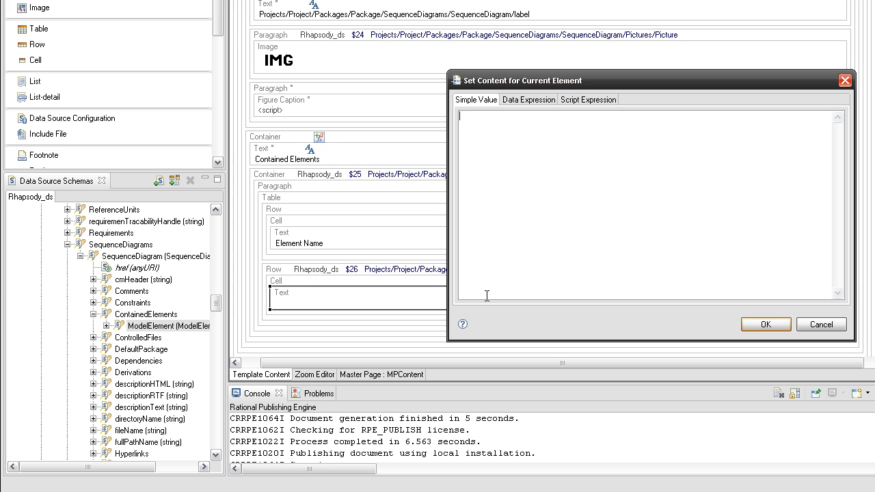
pyautogui.click(530, 101)
pyautogui.click(469, 128)
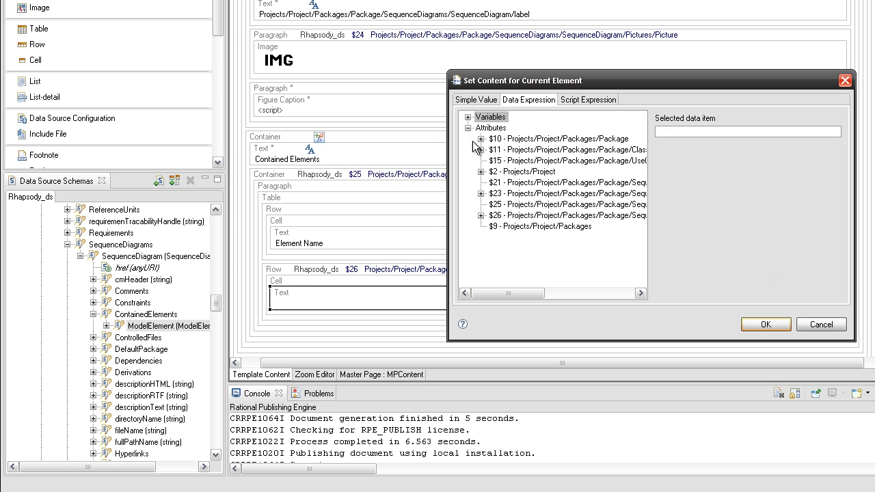
pyautogui.click(512, 220)
pyautogui.click(481, 216)
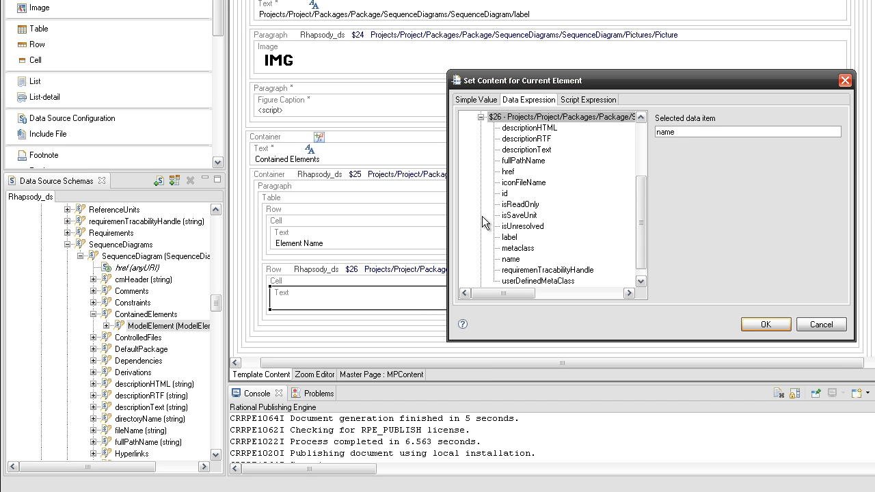
pyautogui.click(510, 237)
pyautogui.click(747, 320)
# - Set the second text cell to the userDefinedMetaClass attribute
pyautogui.doubleClick(667, 292)
pyautogui.click(535, 103)
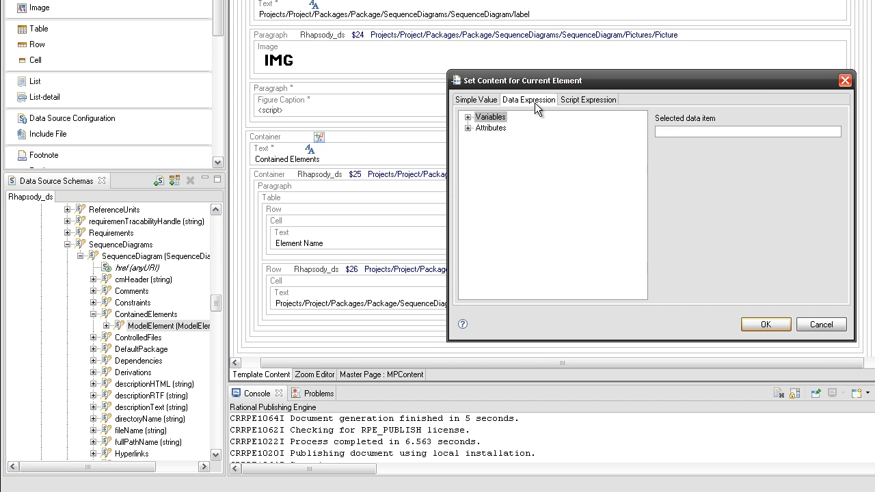
pyautogui.click(468, 128)
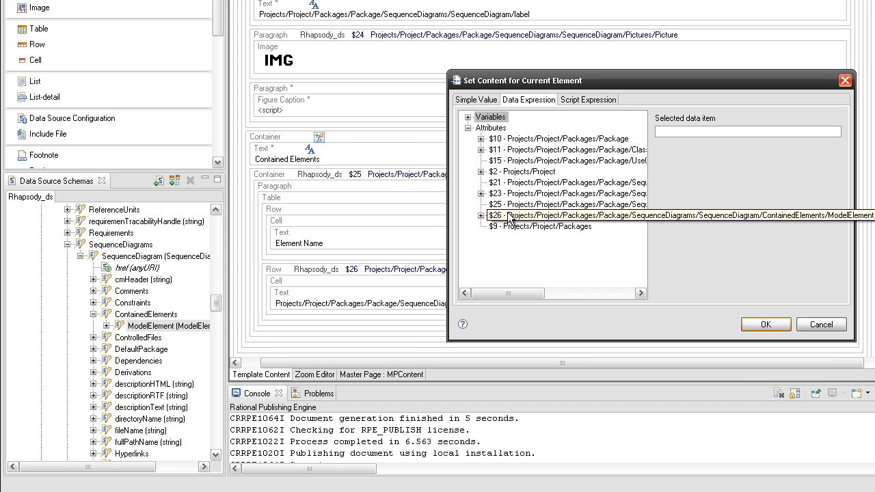
pyautogui.click(480, 215)
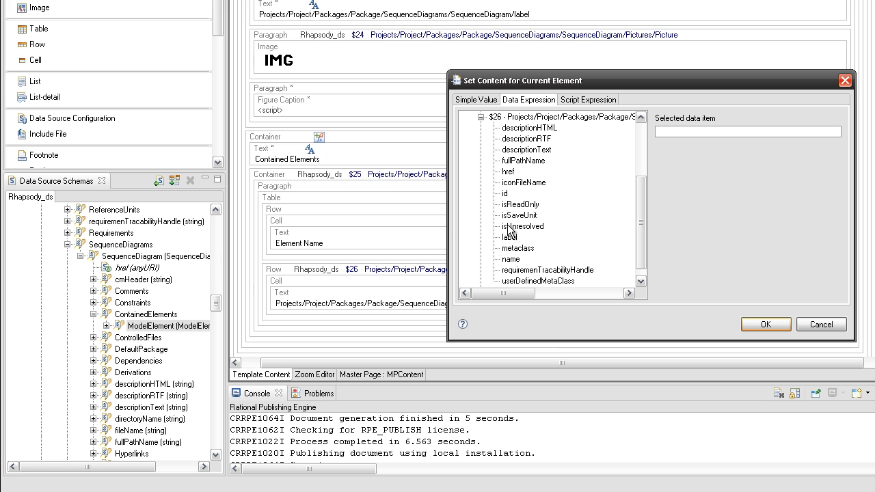
pyautogui.click(565, 282)
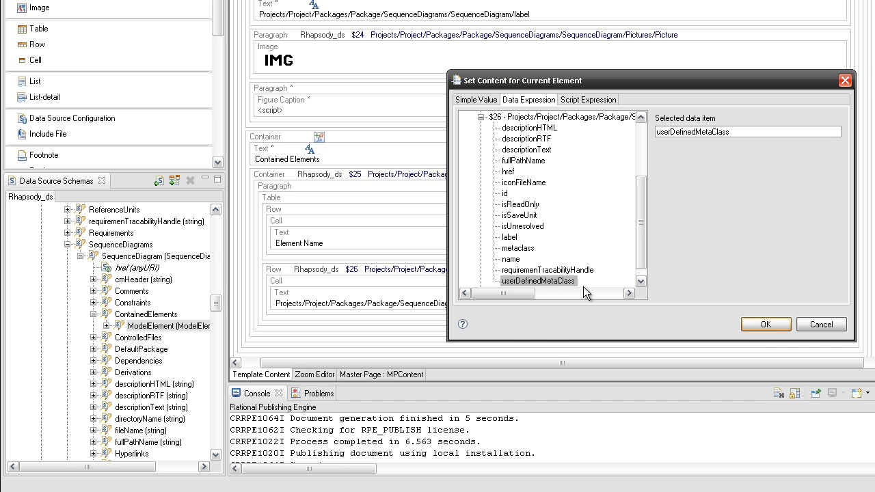
pyautogui.click(750, 322)
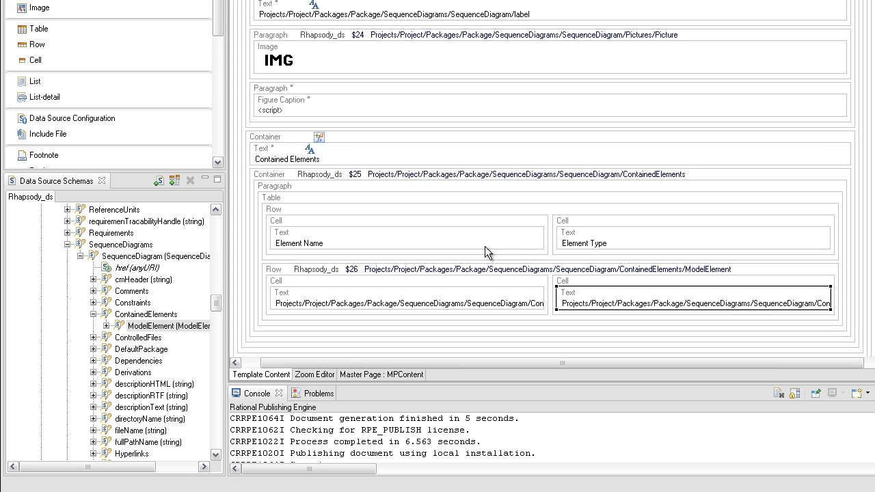
pyautogui.click(452, 233)
# - Bold the Element Name and Element Type headings in the first table
pyautogui.hotkey('ctrl', 'b')
pyautogui.click(576, 239)
pyautogui.hotkey('ctrl', 'b')
pyautogui.scroll(6, 576, 237)
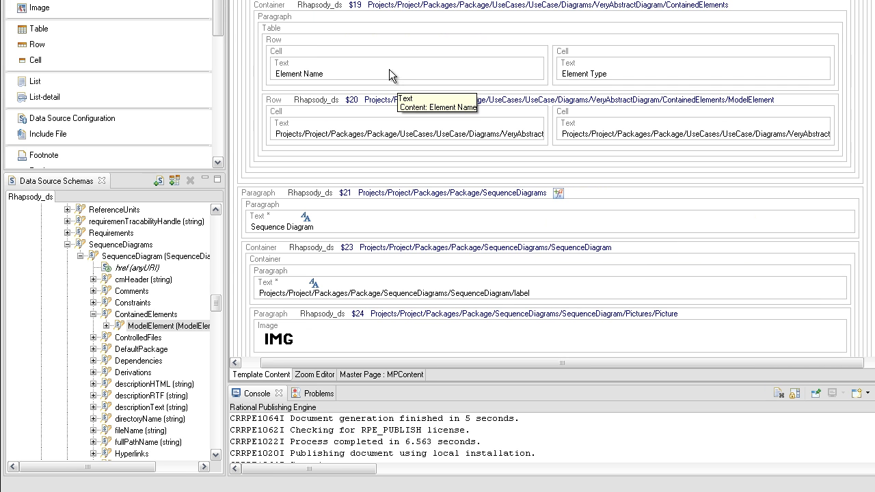
# - Bold the Element Name and Element Type headings in the use case table
pyautogui.click(385, 64)
pyautogui.hotkey('ctrl', 'b')
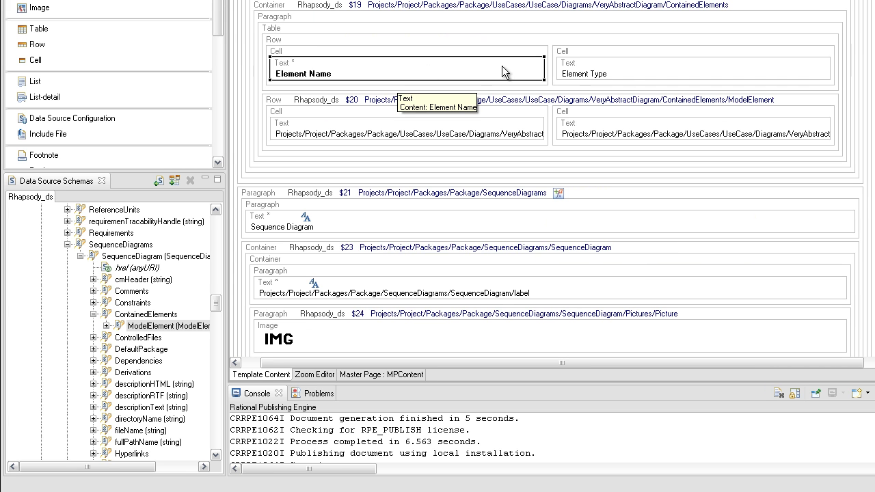
pyautogui.click(581, 66)
pyautogui.hotkey('ctrl', 'b')
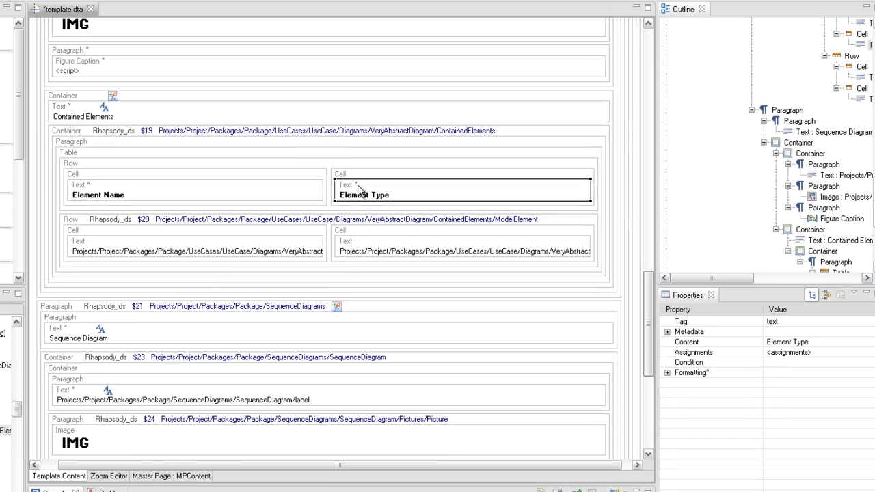
pyautogui.scroll(6, 581, 69)
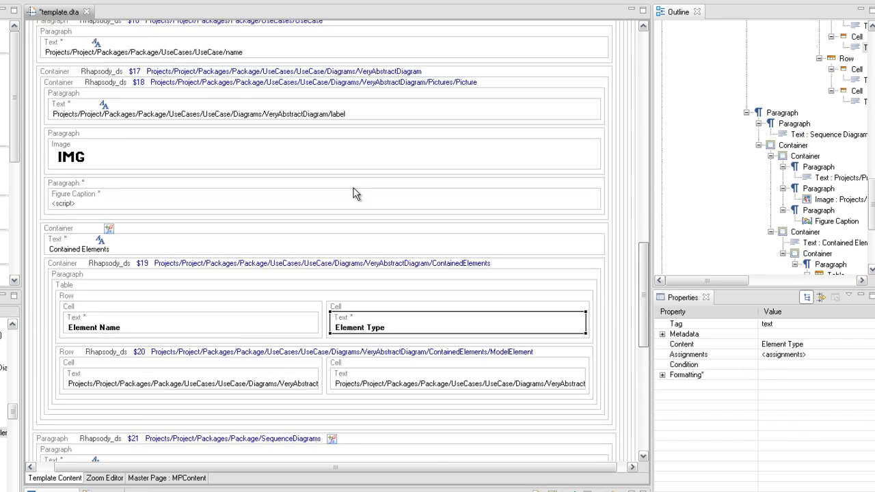
pyautogui.scroll(15, 353, 189)
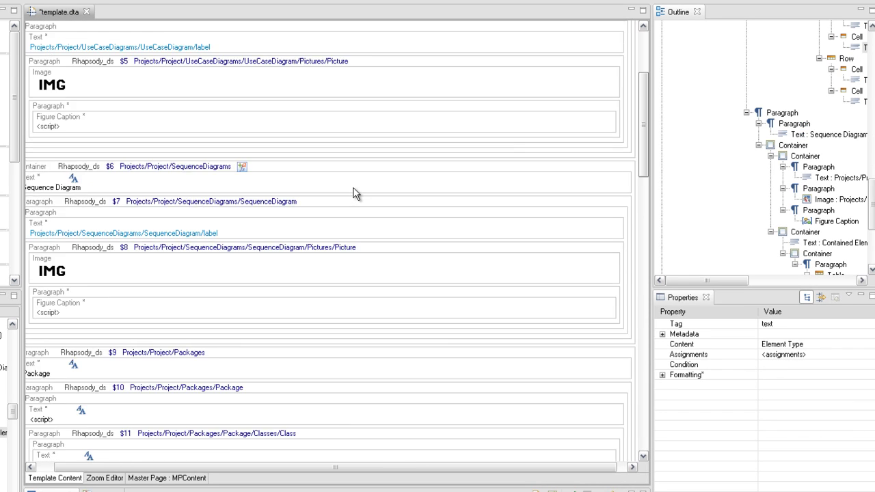
pyautogui.scroll(3, 353, 188)
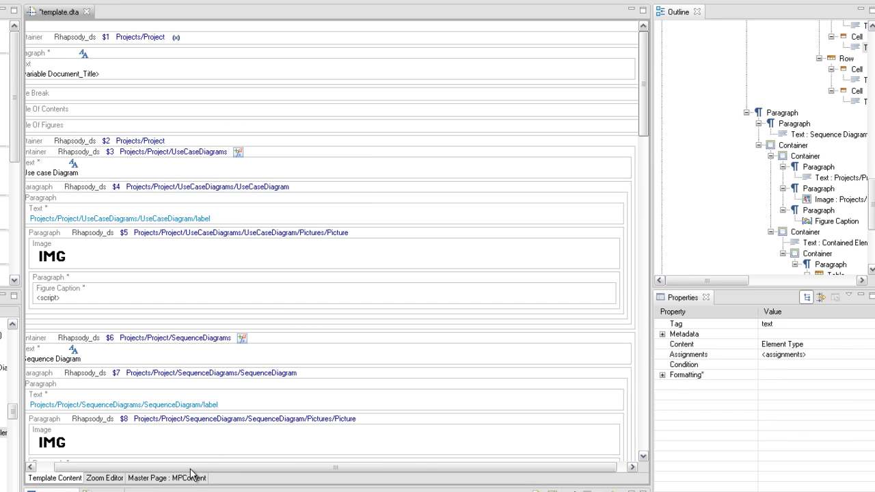
pyautogui.moveTo(189, 468); pyautogui.dragTo(162, 468)
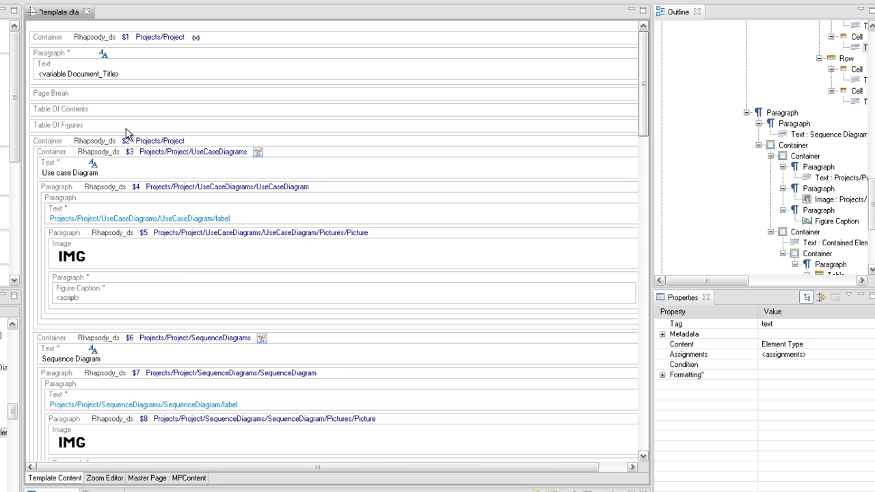
# - Assign MPContent to the Table Of Contents, save, and display MPContent's layout
pyautogui.rightClick(107, 109)
pyautogui.moveTo(162, 140)
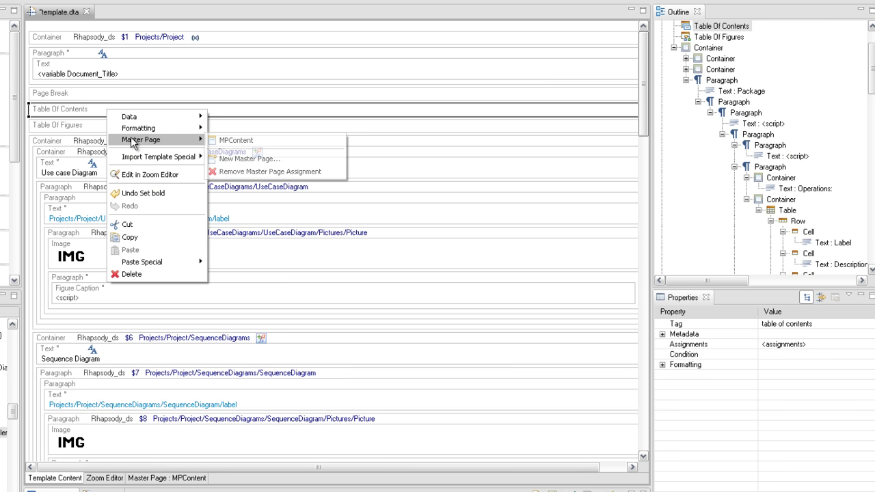
pyautogui.click(232, 140)
pyautogui.hotkey('ctrl', 's')
pyautogui.click(157, 477)
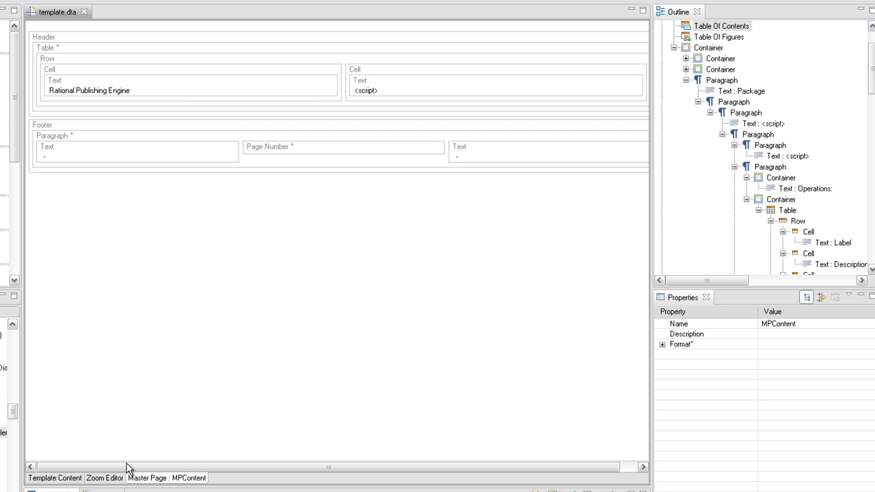
# - Set the first header cell's width to 300
pyautogui.click(148, 70)
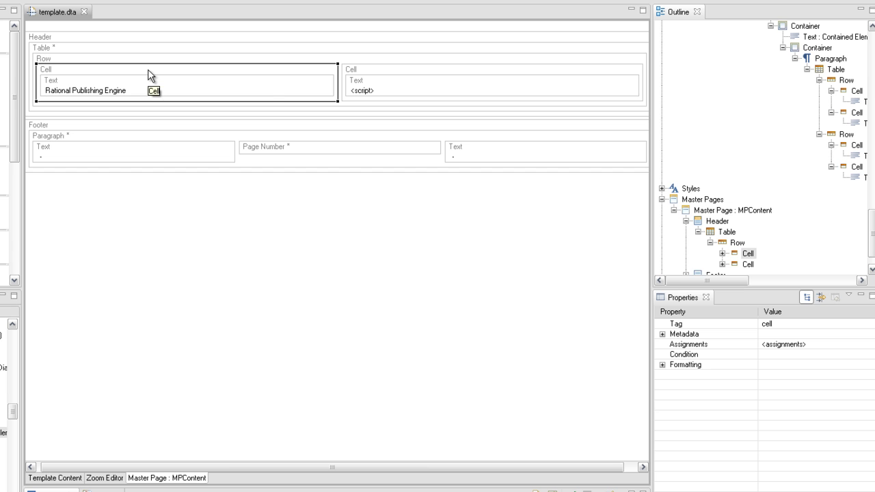
pyautogui.click(662, 365)
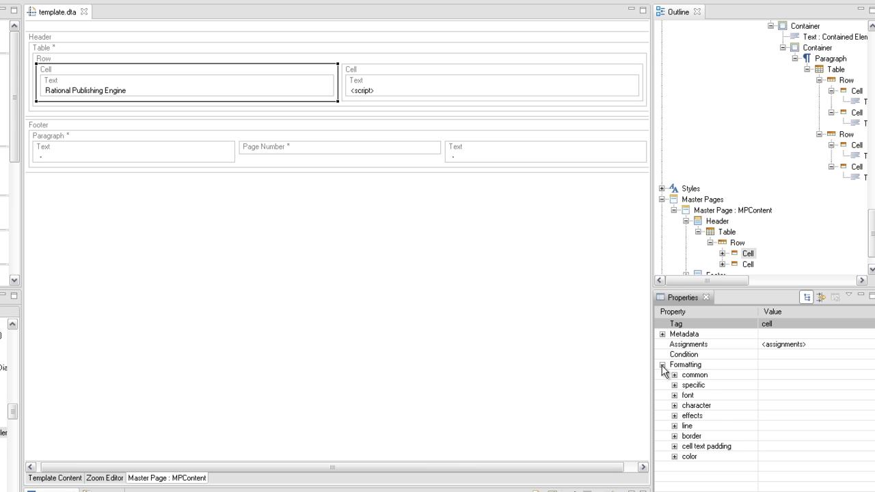
pyautogui.click(675, 385)
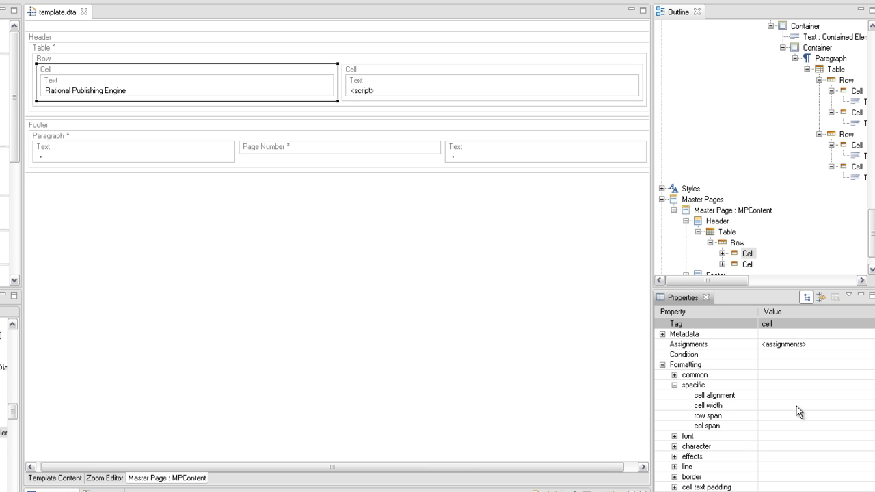
pyautogui.click(796, 405)
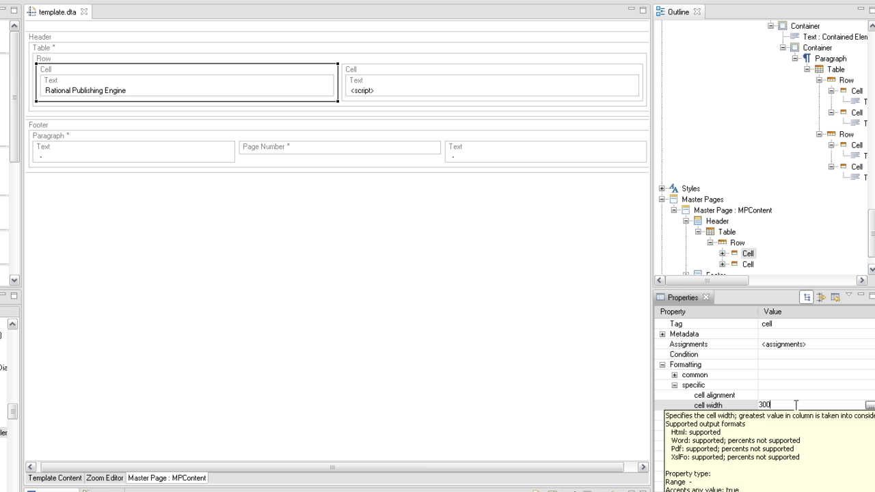
pyautogui.write('300')
pyautogui.press('Return')
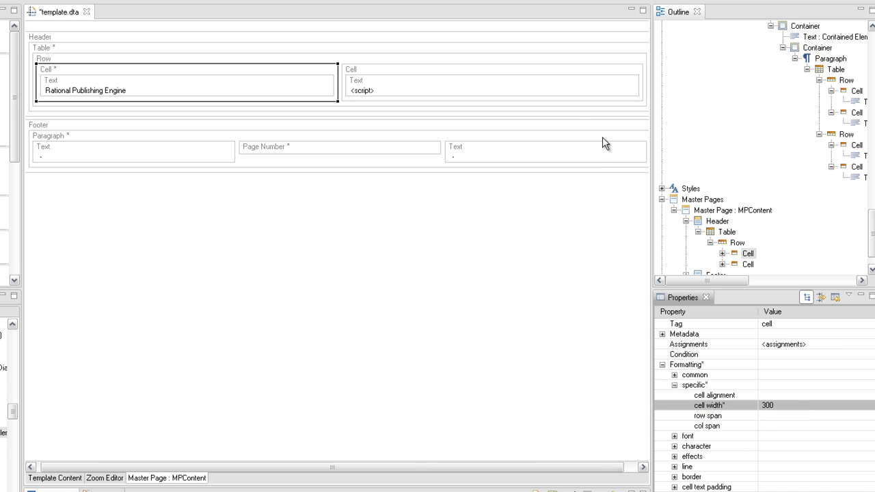
# - Set the second header cell's alignment to center right
pyautogui.click(521, 75)
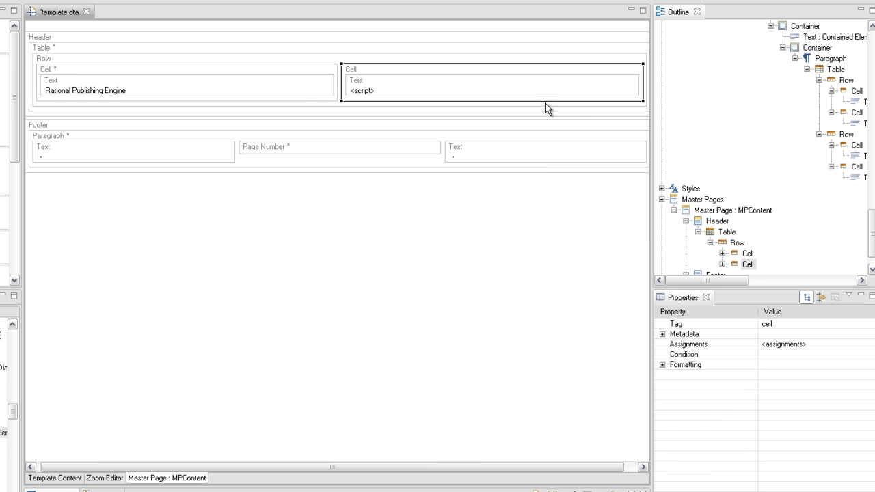
pyautogui.click(661, 364)
pyautogui.click(675, 385)
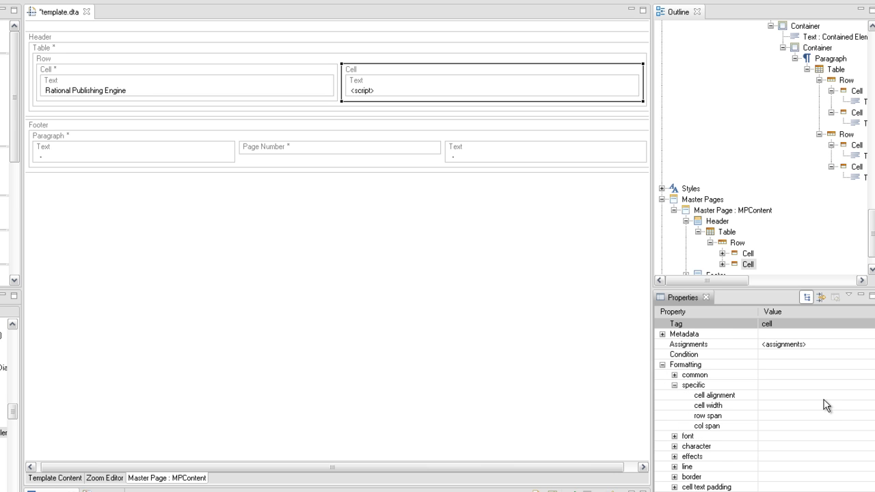
pyautogui.click(841, 397)
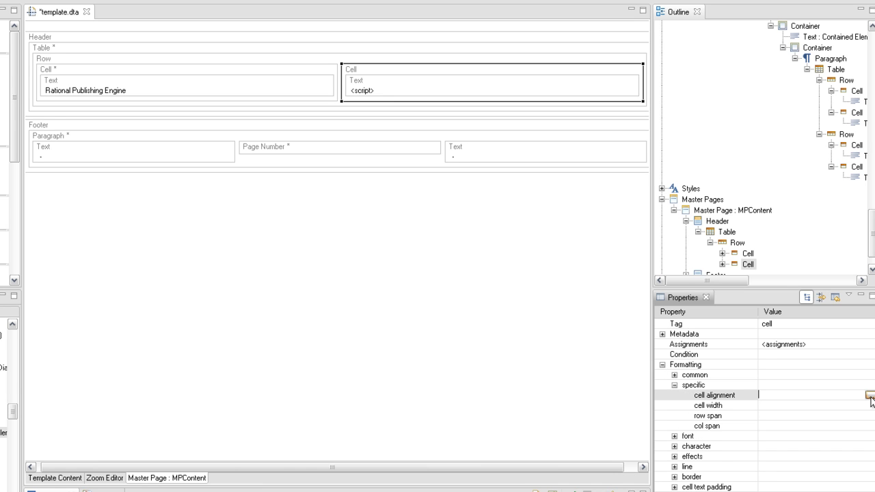
pyautogui.click(869, 395)
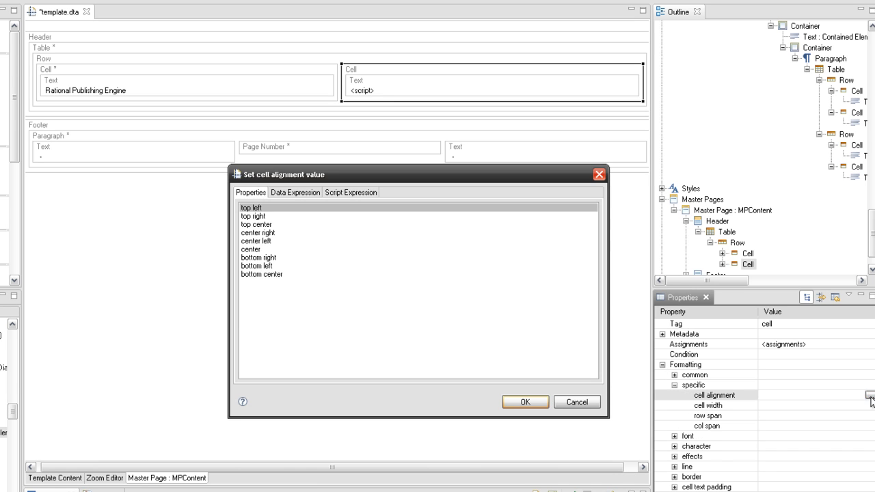
pyautogui.click(287, 233)
pyautogui.click(524, 402)
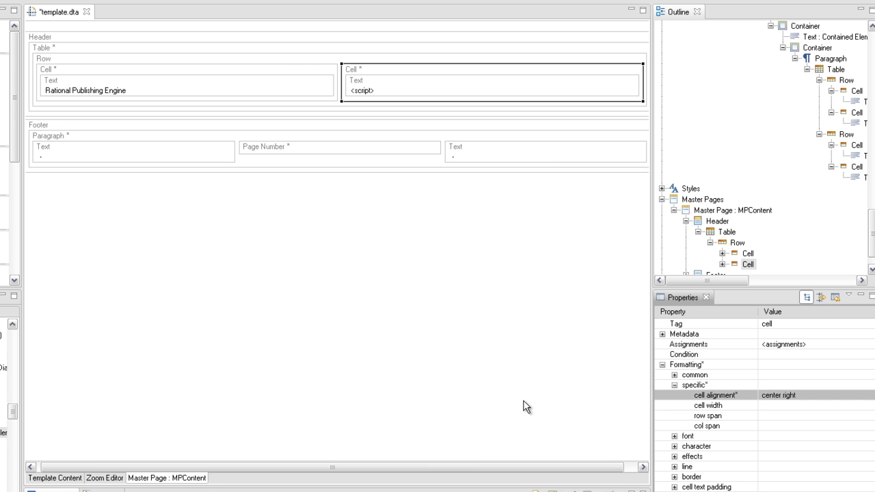
# - Set the header's <script> text font to bold
pyautogui.click(371, 90)
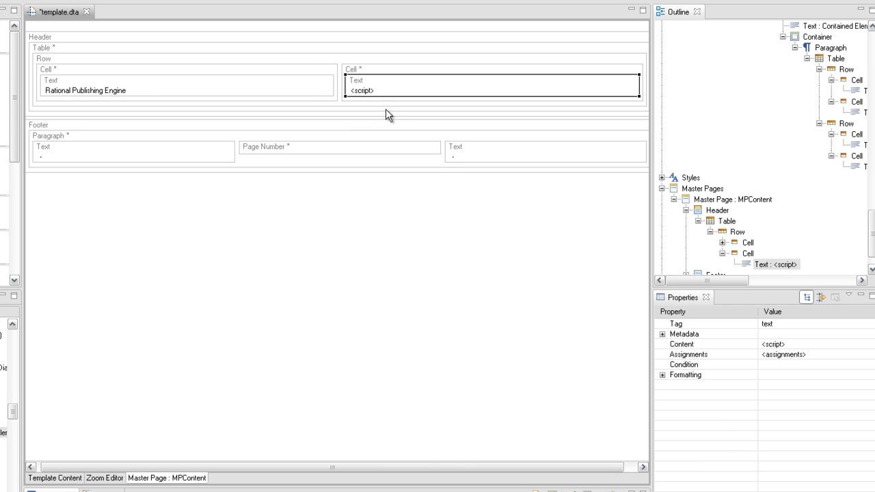
pyautogui.click(663, 376)
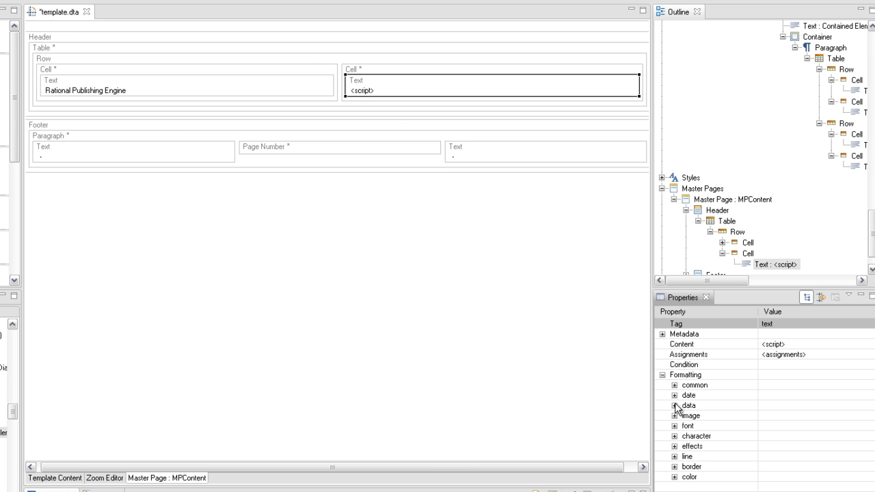
pyautogui.click(674, 427)
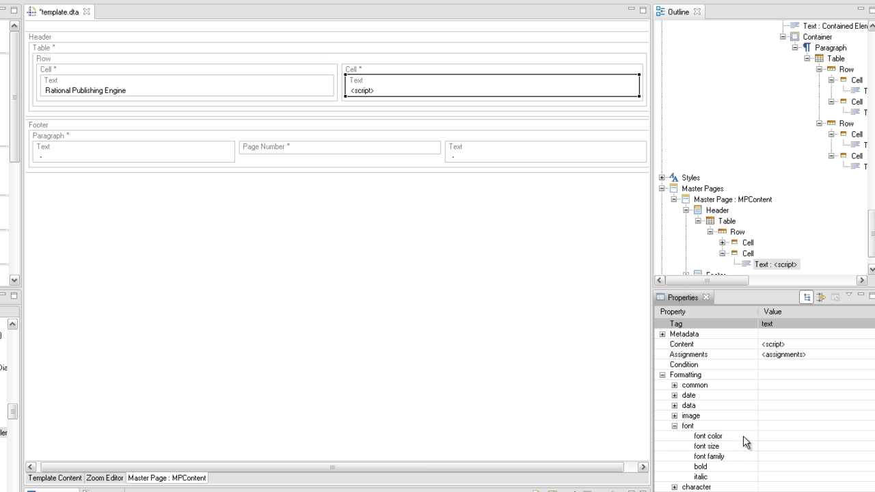
pyautogui.click(861, 471)
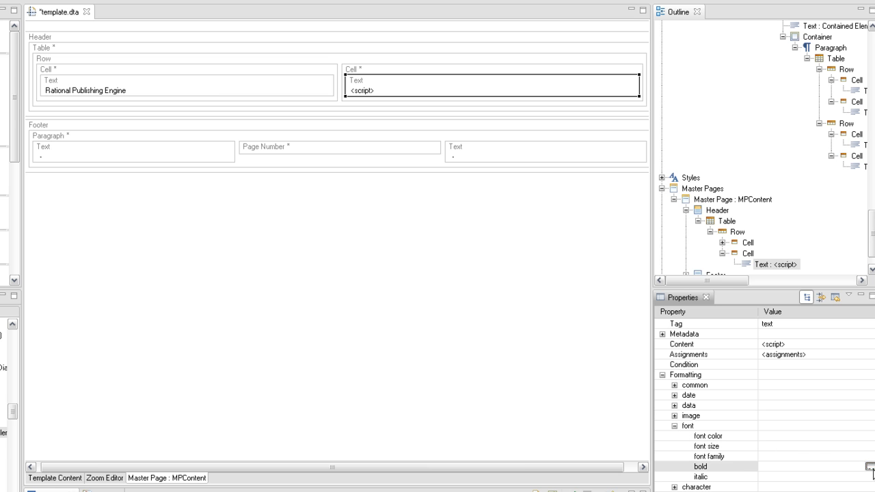
pyautogui.click(869, 466)
pyautogui.click(525, 435)
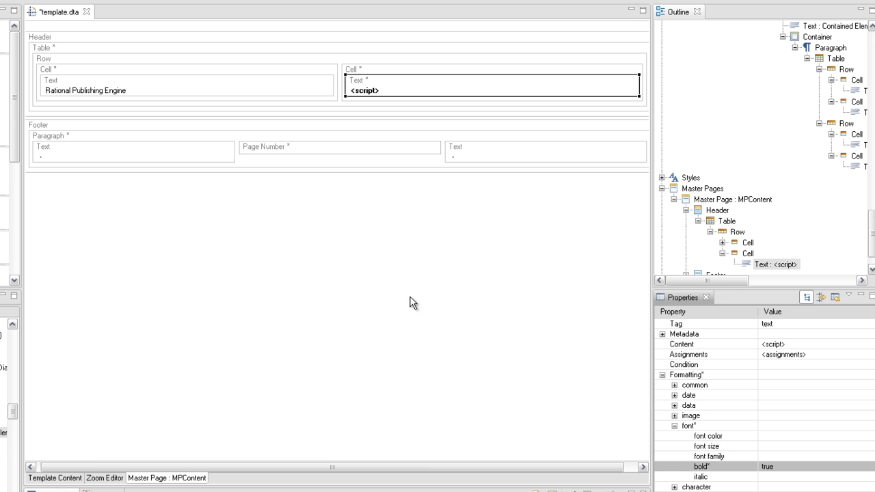
# - Set the Rational Publishing Engine header text font to bold
pyautogui.click(272, 87)
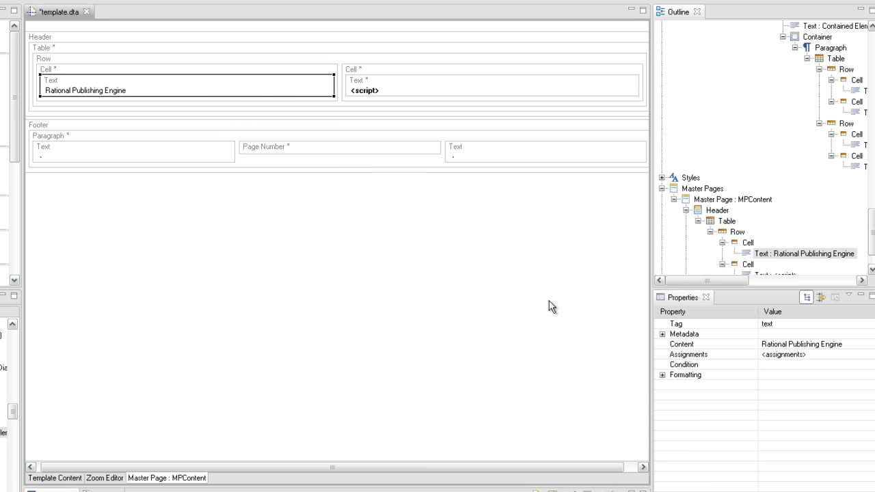
pyautogui.click(662, 375)
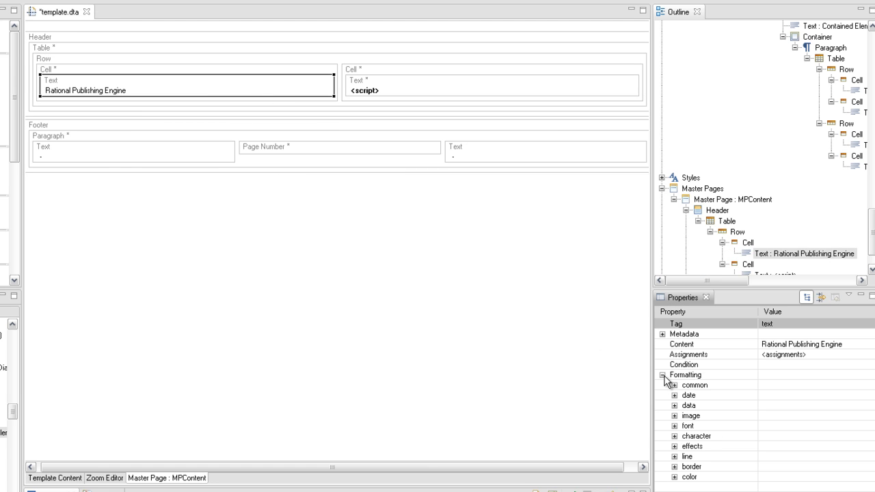
pyautogui.click(674, 426)
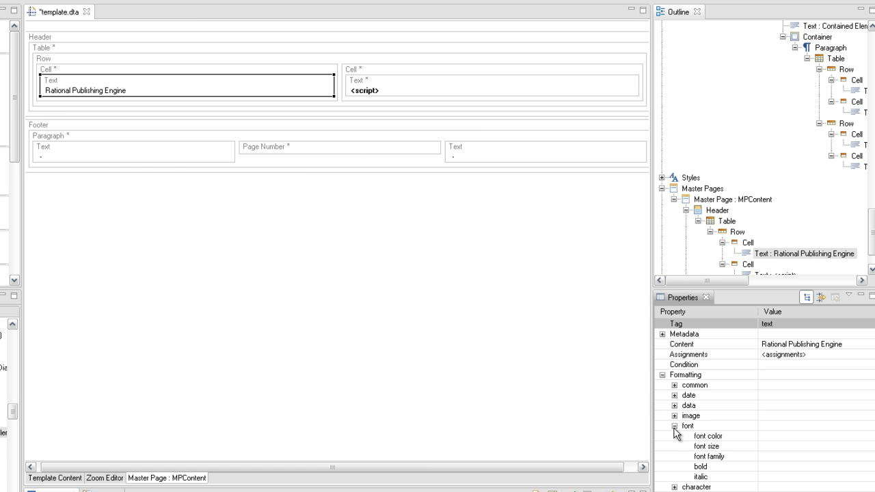
pyautogui.click(823, 466)
pyautogui.click(869, 469)
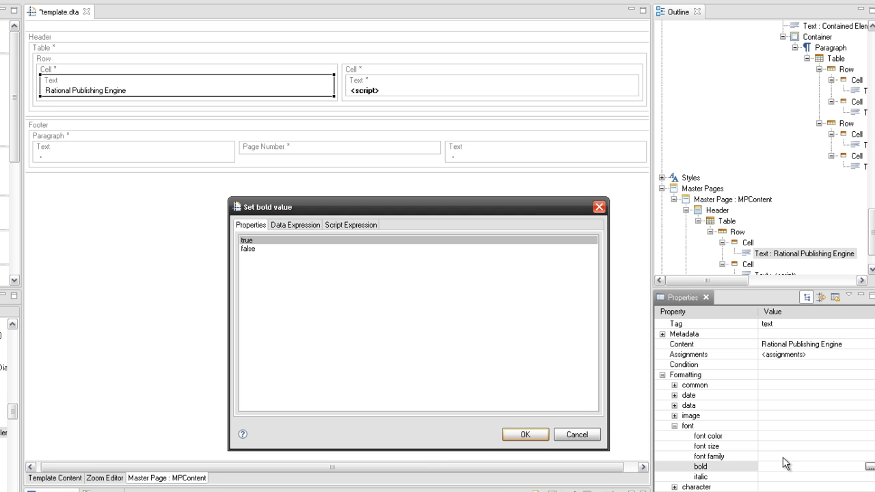
pyautogui.click(544, 433)
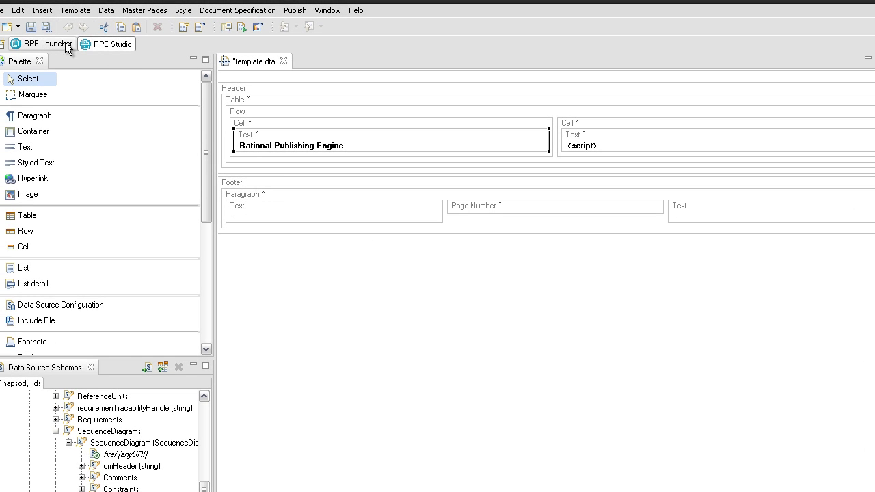
# - Save the template with the bold header and publish it, waiting about 14 seconds for generation
pyautogui.click(33, 27)
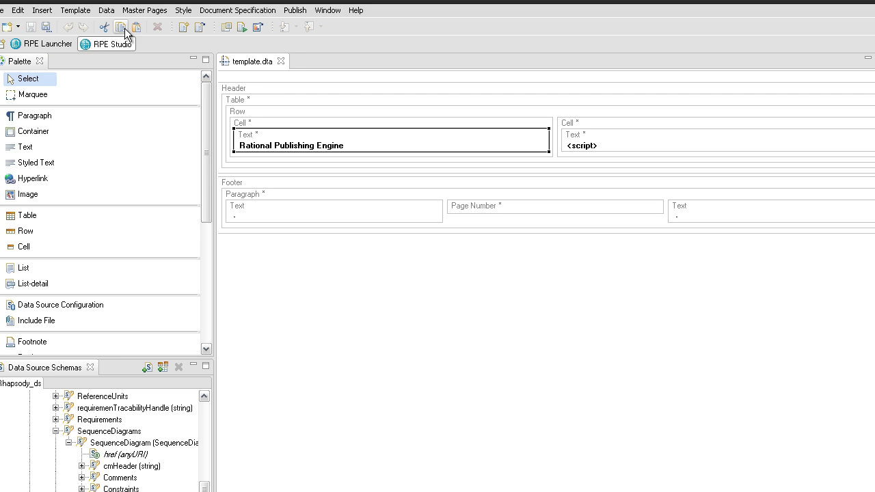
pyautogui.click(244, 28)
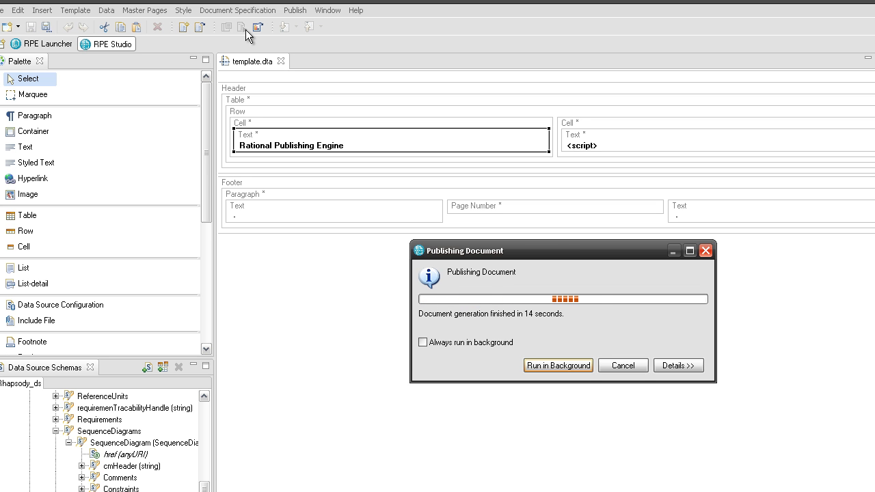
# - Open the generated Word document maximized and update the HomeAlarm image field on the cover page
pyautogui.click(450, 313)
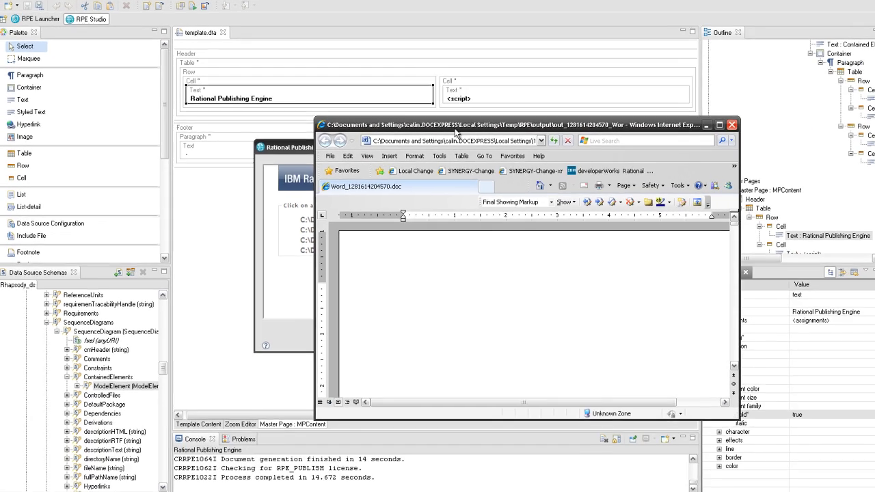
pyautogui.doubleClick(506, 168)
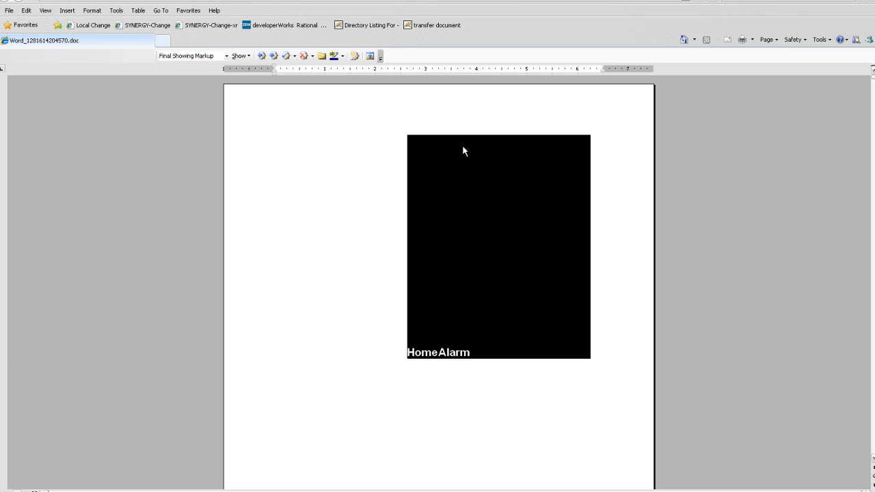
pyautogui.rightClick(462, 146)
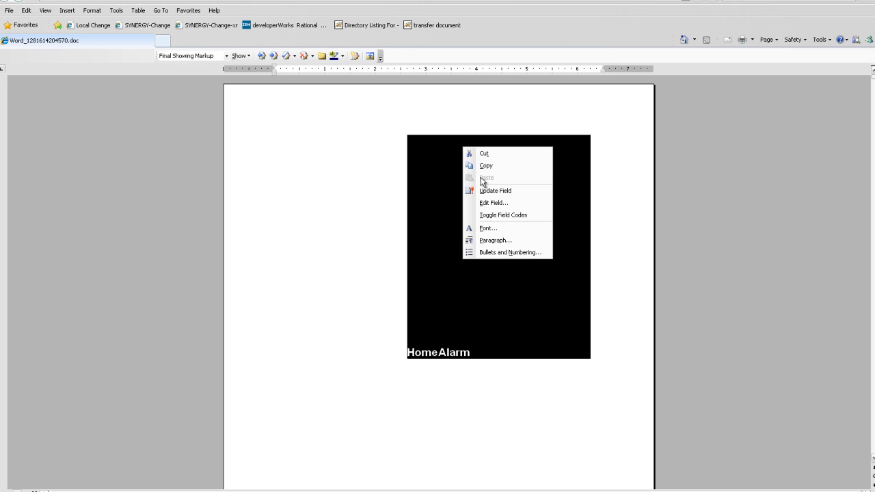
pyautogui.click(485, 190)
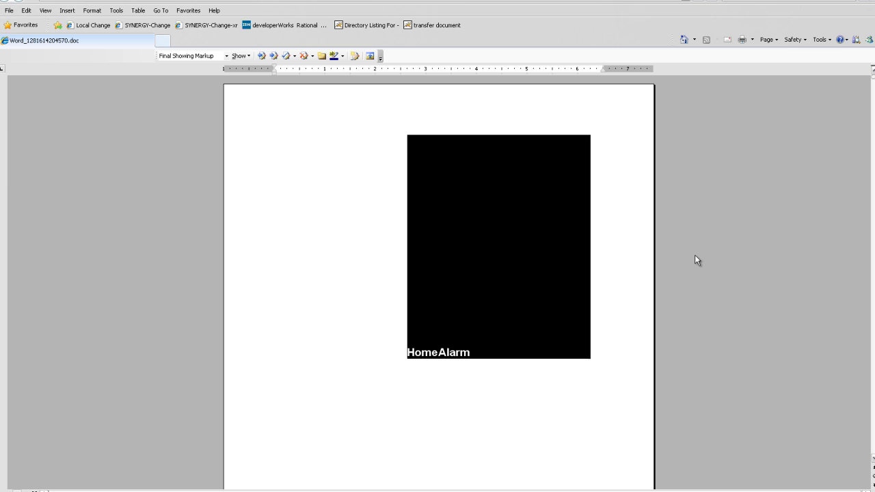
pyautogui.scroll(-8, 695, 278)
pyautogui.scroll(-10, 696, 307)
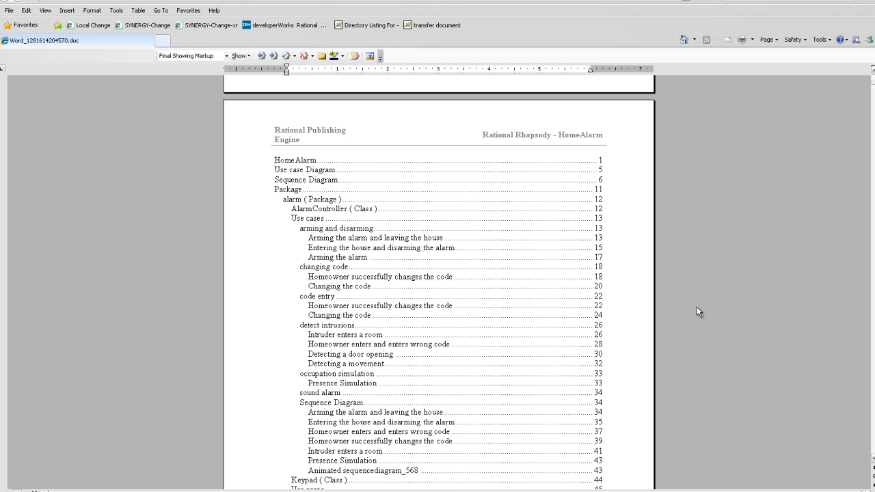
# - Scroll through the TOC, figure list and use case diagram down to the Changing the code diagram
pyautogui.scroll(-8, 696, 306)
pyautogui.scroll(-9, 697, 306)
pyautogui.scroll(-17, 696, 306)
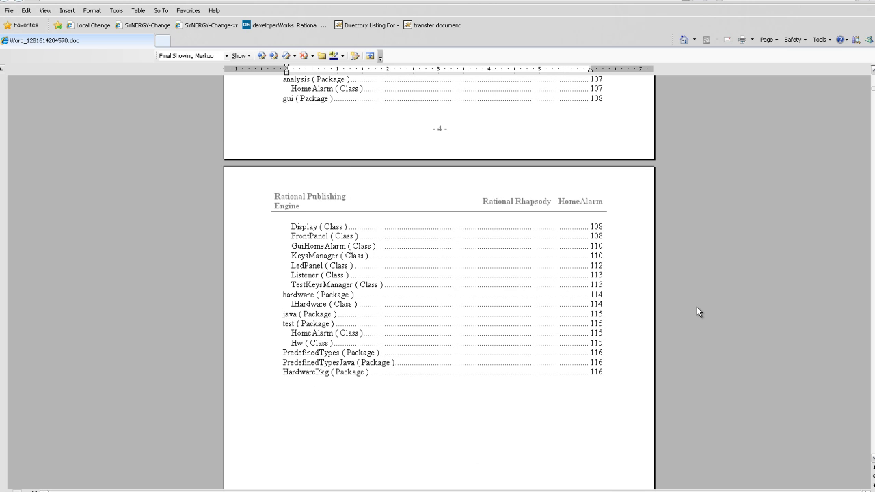
pyautogui.scroll(-10, 697, 306)
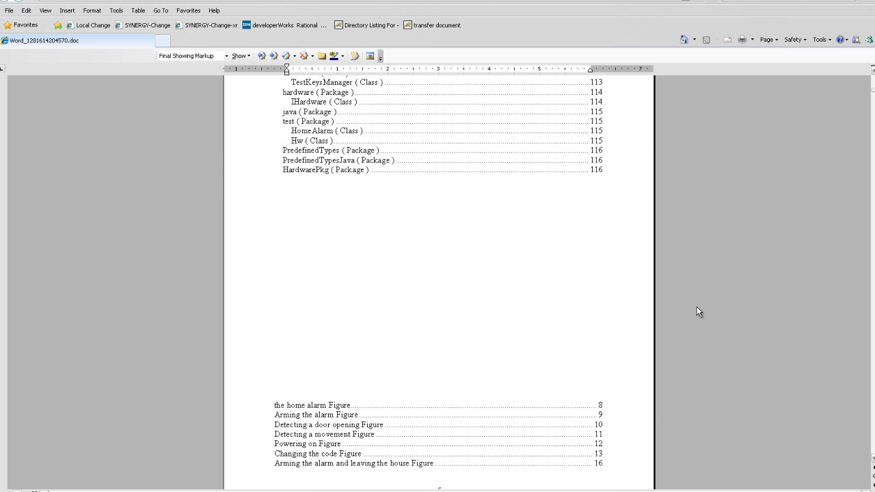
pyautogui.scroll(-2, 697, 307)
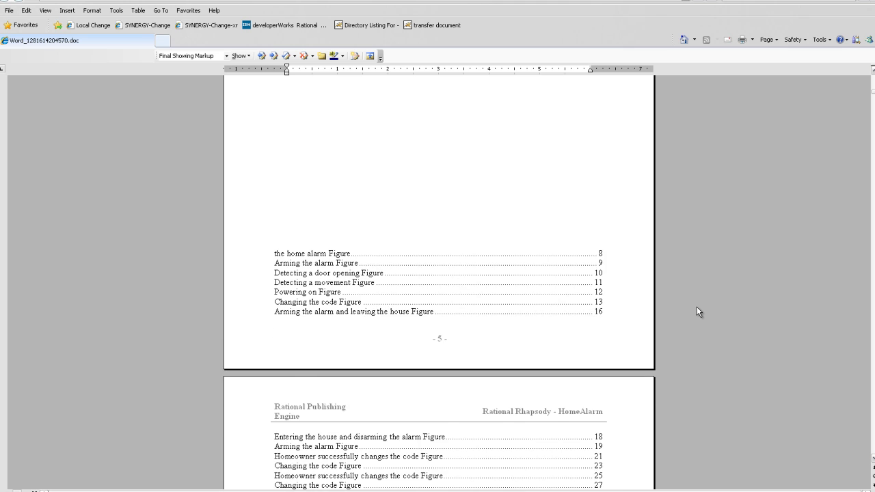
pyautogui.scroll(-3, 696, 312)
pyautogui.scroll(-11, 696, 307)
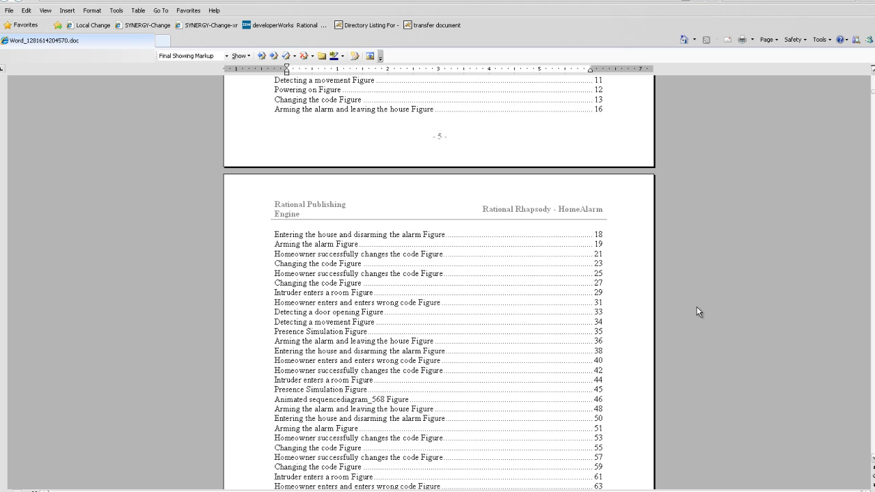
pyautogui.scroll(-17, 697, 308)
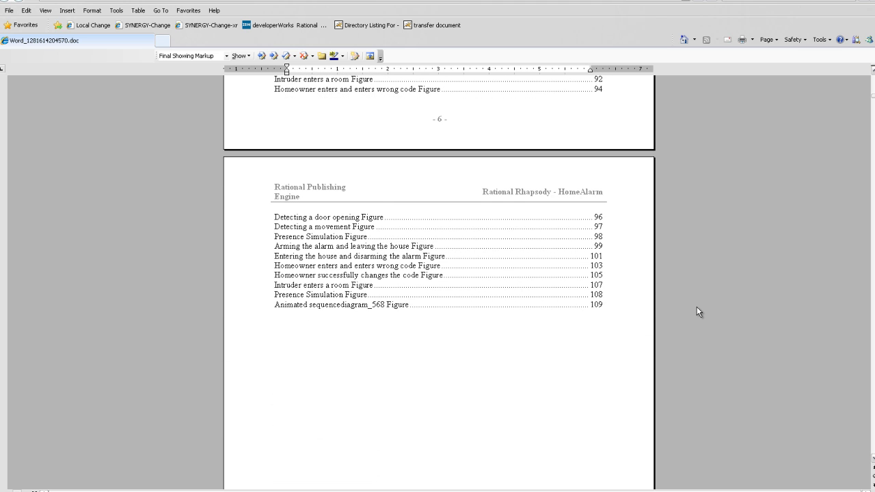
pyautogui.scroll(-9, 696, 311)
pyautogui.scroll(-15, 696, 306)
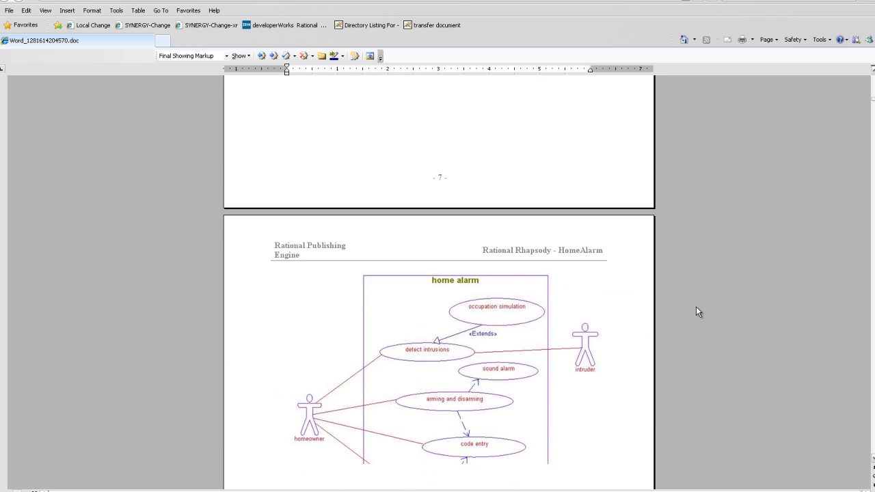
pyautogui.scroll(-5, 696, 307)
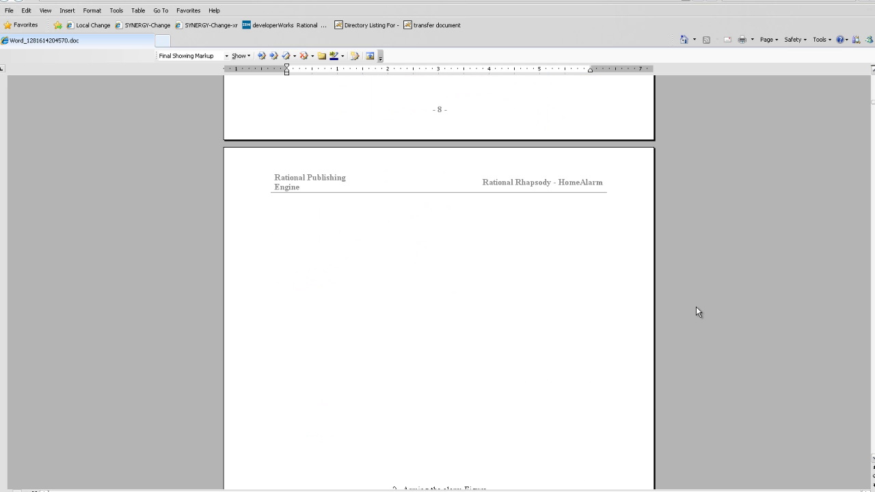
pyautogui.scroll(-8, 696, 307)
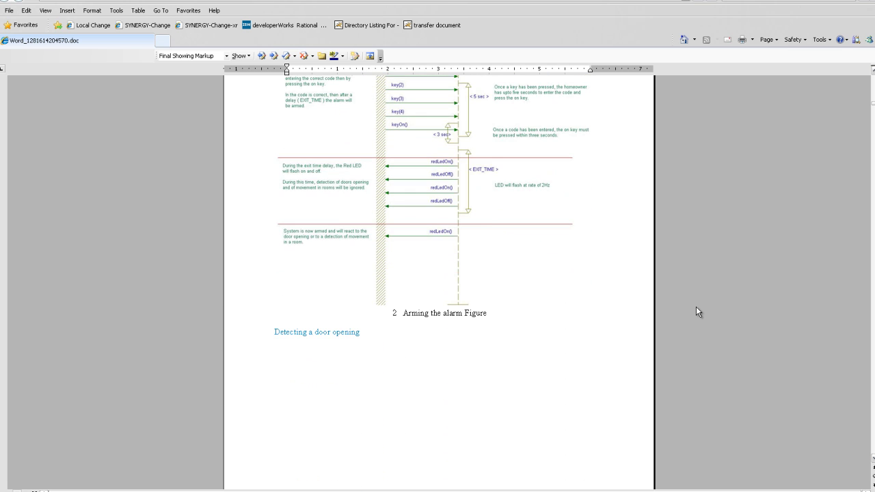
pyautogui.scroll(-4, 695, 307)
pyautogui.scroll(-5, 696, 307)
pyautogui.scroll(-12, 696, 306)
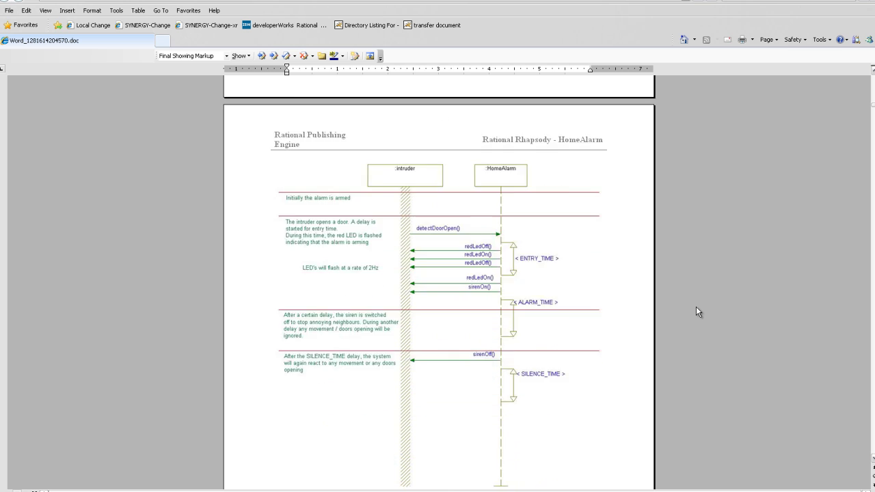
pyautogui.scroll(-12, 696, 307)
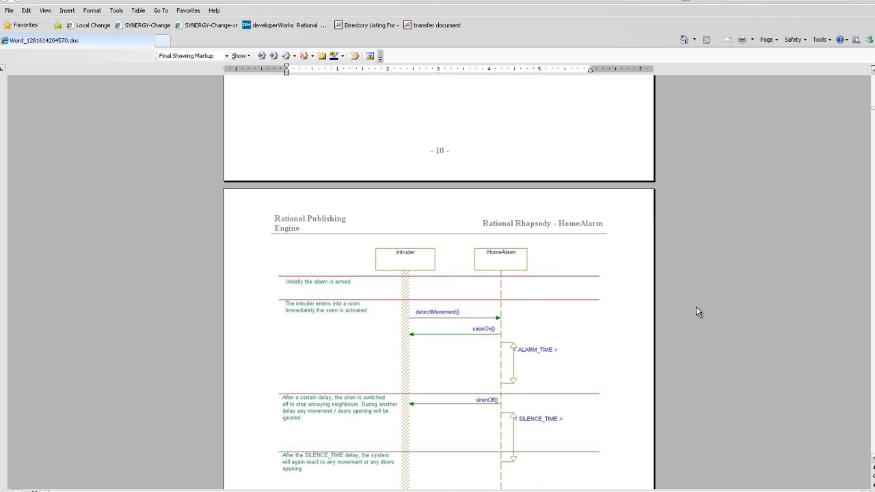
pyautogui.scroll(-12, 696, 312)
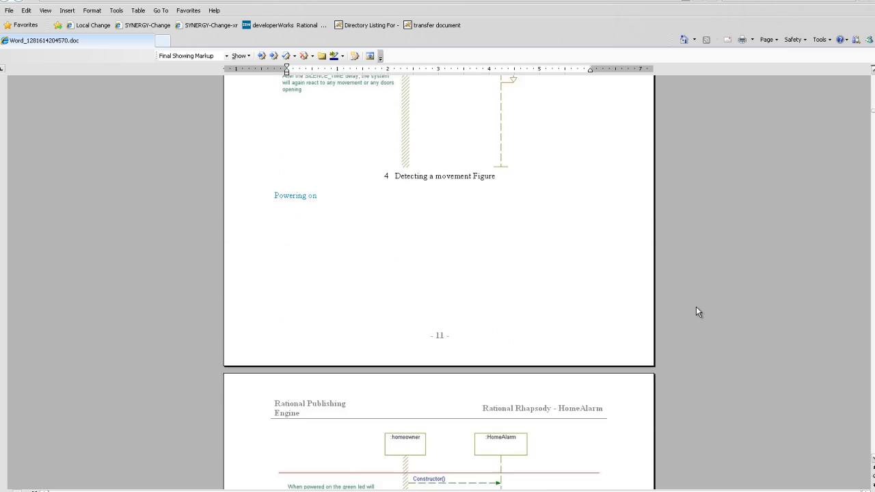
pyautogui.scroll(-12, 697, 311)
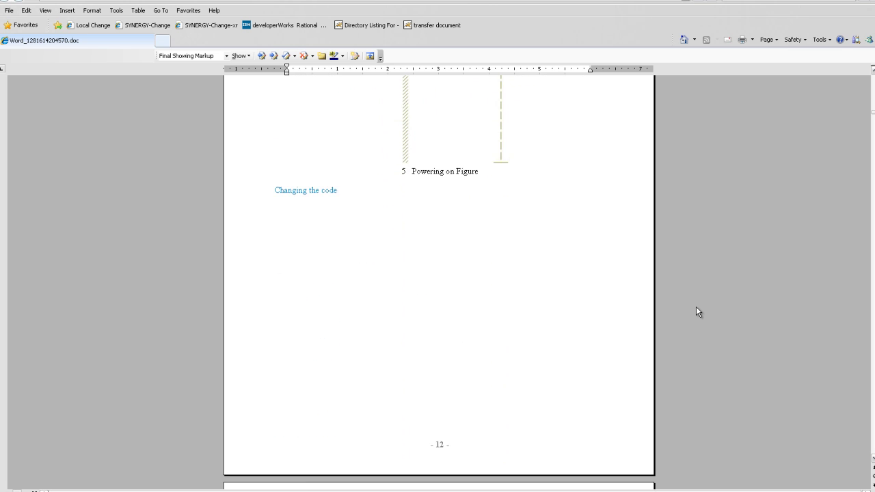
pyautogui.scroll(-2, 696, 312)
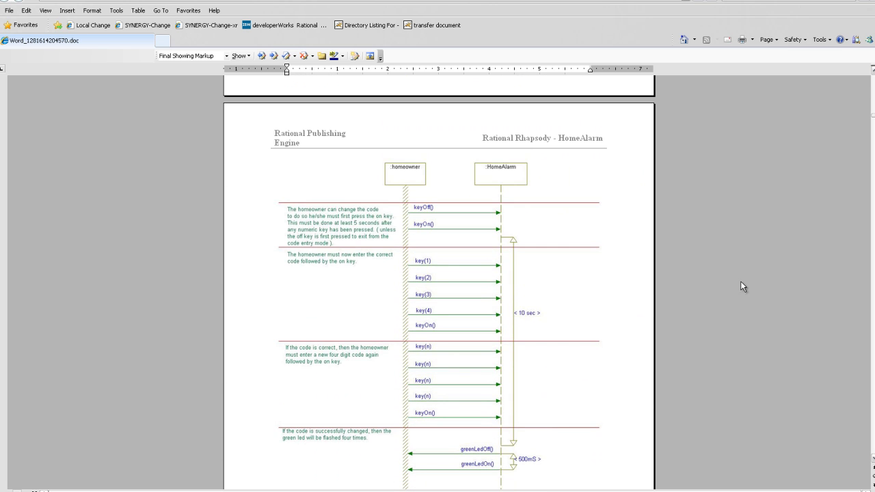